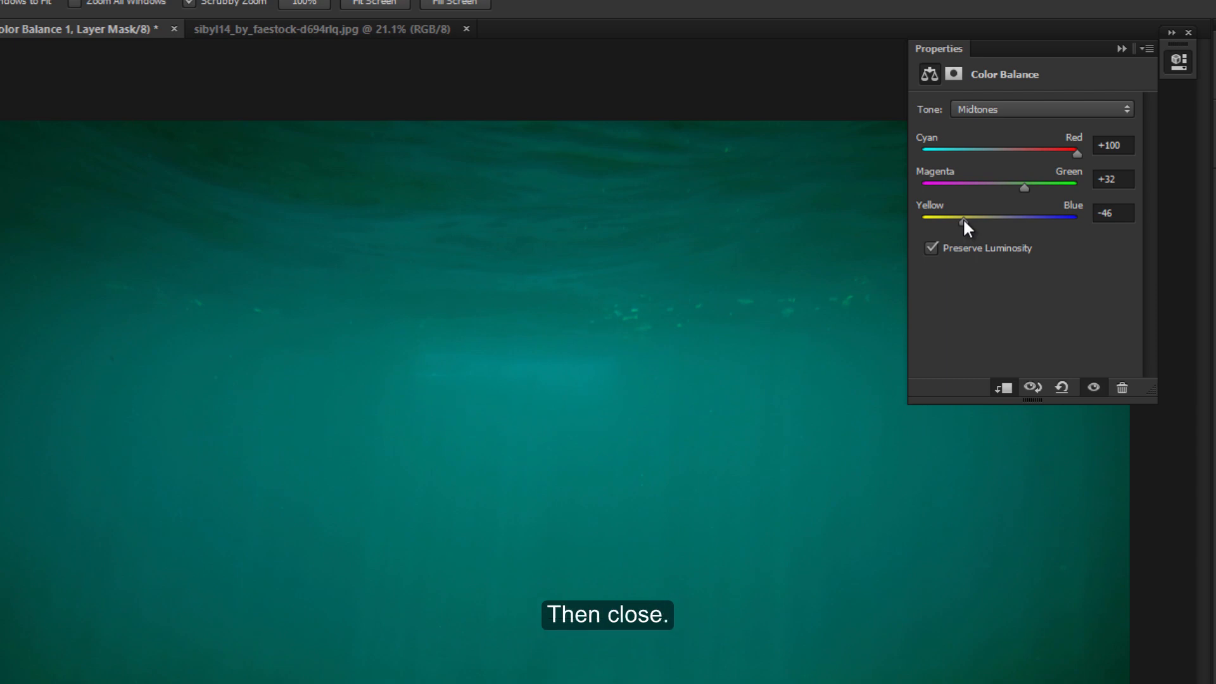
- Close the Color Balance properties and bring up the sibyl14_by_faestock-d694rlq.jpg model photo
{"action": "left_click", "coordinate": [1188, 33]}
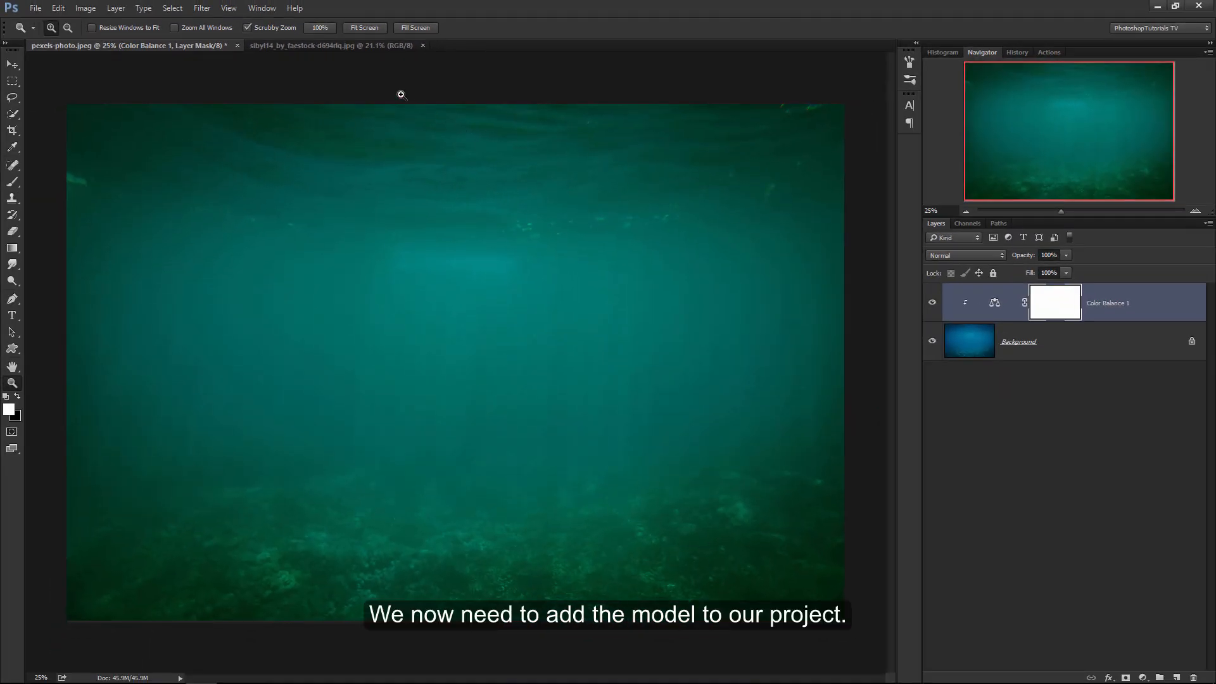
{"action": "left_click", "coordinate": [369, 46]}
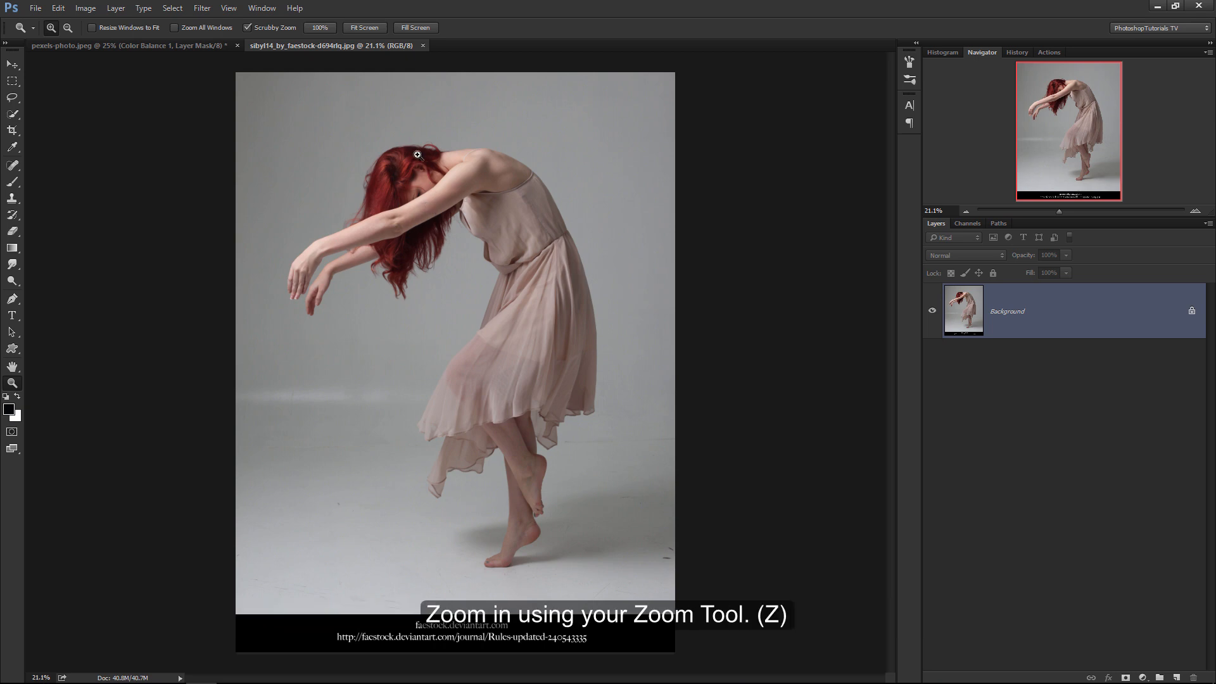
- Trace a Pen tool path from the back of the model's hair along her neck and upper back past the dress strap
{"action": "left_click_drag", "start_coordinate": [416, 149], "coordinate": [266, 177]}
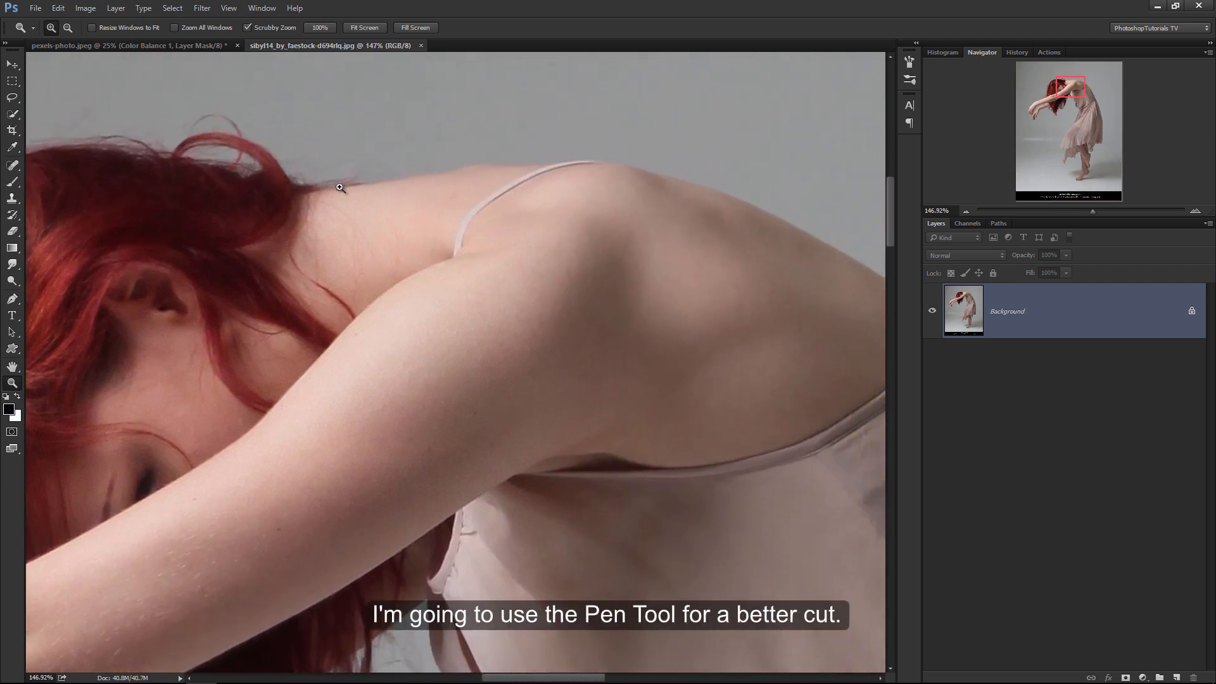
{"action": "left_click_drag", "start_coordinate": [342, 189], "coordinate": [359, 185]}
{"action": "key", "text": "p"}
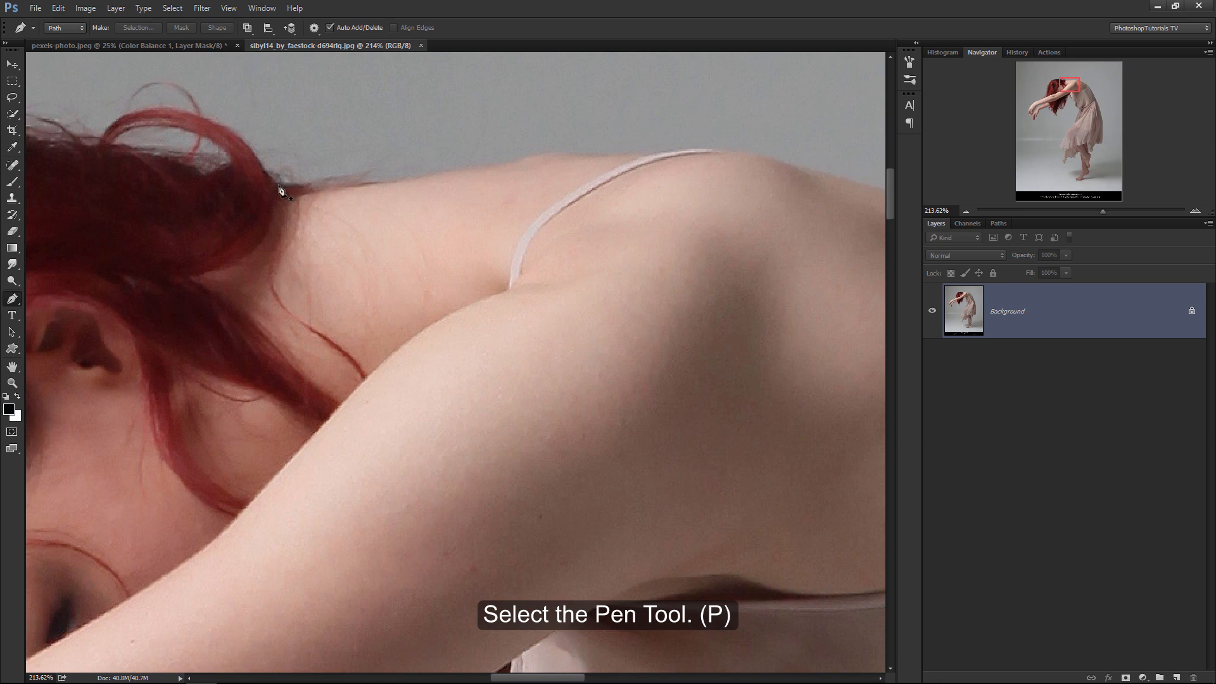
{"action": "left_click_drag", "start_coordinate": [278, 184], "coordinate": [300, 192]}
{"action": "left_click", "coordinate": [335, 189]}
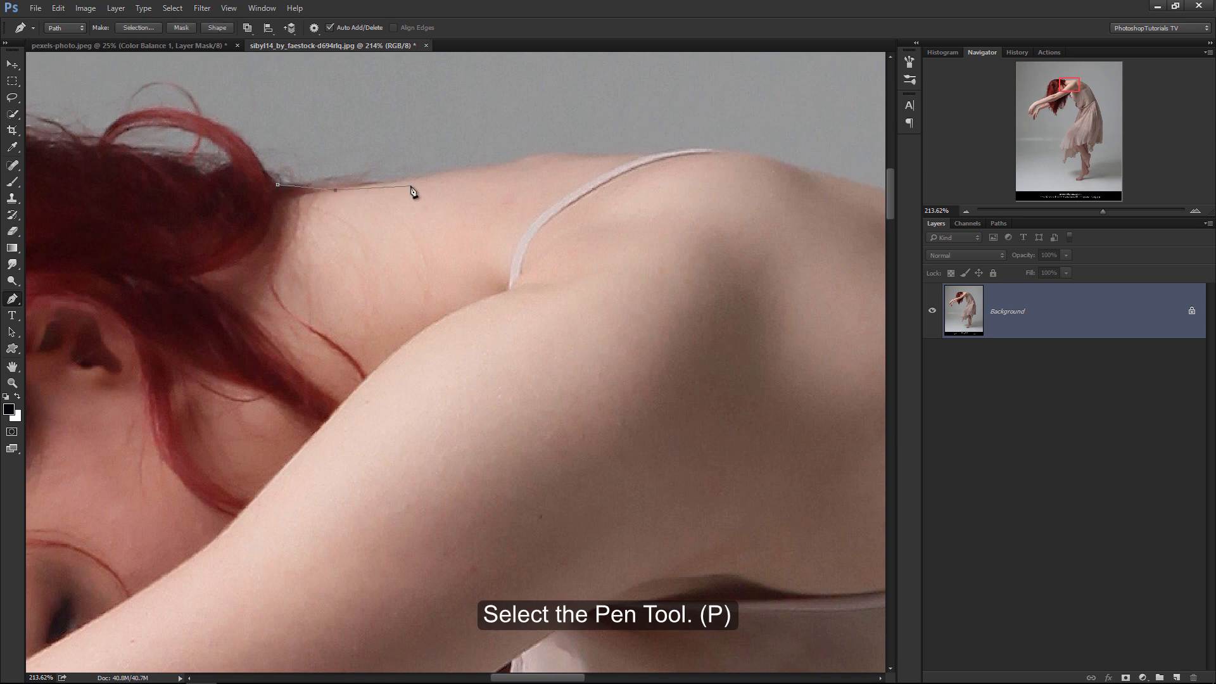
{"action": "left_click_drag", "start_coordinate": [445, 175], "coordinate": [449, 172]}
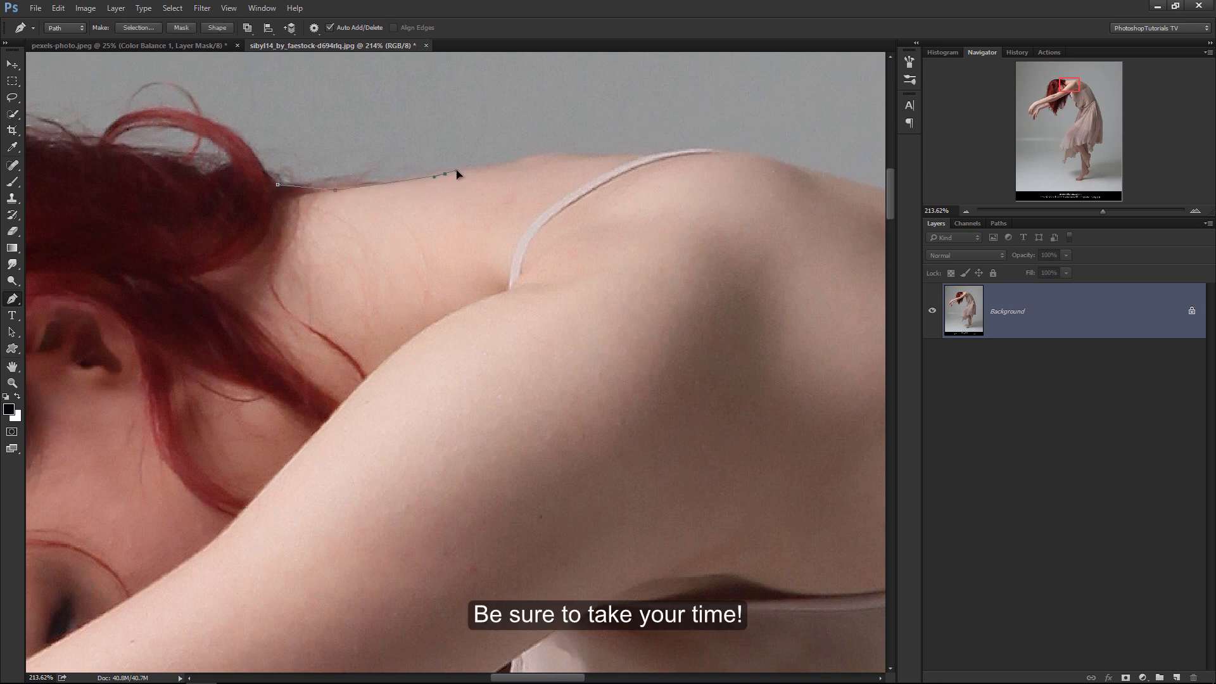
{"action": "left_click", "coordinate": [511, 164]}
{"action": "left_click", "coordinate": [537, 154]}
{"action": "left_click", "coordinate": [547, 153]}
{"action": "left_click", "coordinate": [561, 154]}
{"action": "left_click", "coordinate": [577, 156]}
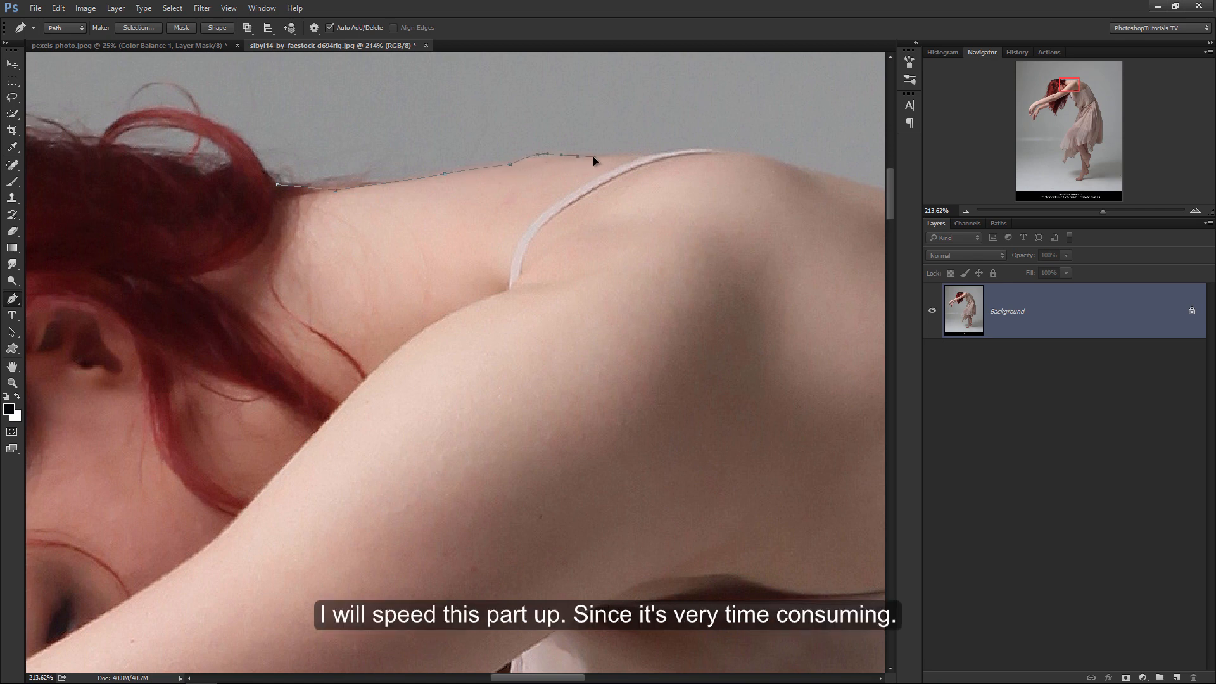
{"action": "left_click", "coordinate": [596, 157]}
{"action": "left_click", "coordinate": [642, 155]}
{"action": "left_click", "coordinate": [684, 150]}
{"action": "mouse_move", "coordinate": [690, 148]}
{"action": "left_mouse_down"}
{"action": "mouse_move", "coordinate": [722, 150]}
{"action": "mouse_move", "coordinate": [702, 150]}
{"action": "left_mouse_up"}
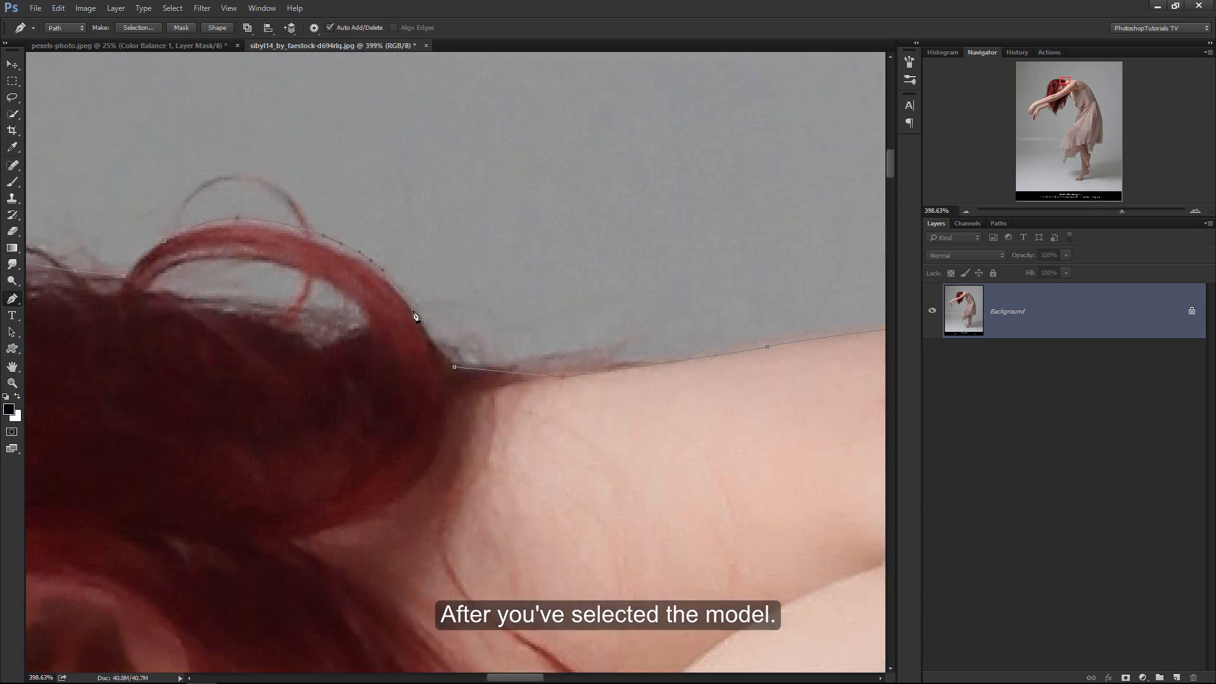
- Close the path around the model at its starting point by the hair and convert it into a new anti-aliased selection
{"action": "left_click_drag", "start_coordinate": [426, 328], "coordinate": [431, 344]}
{"action": "left_click", "coordinate": [454, 368]}
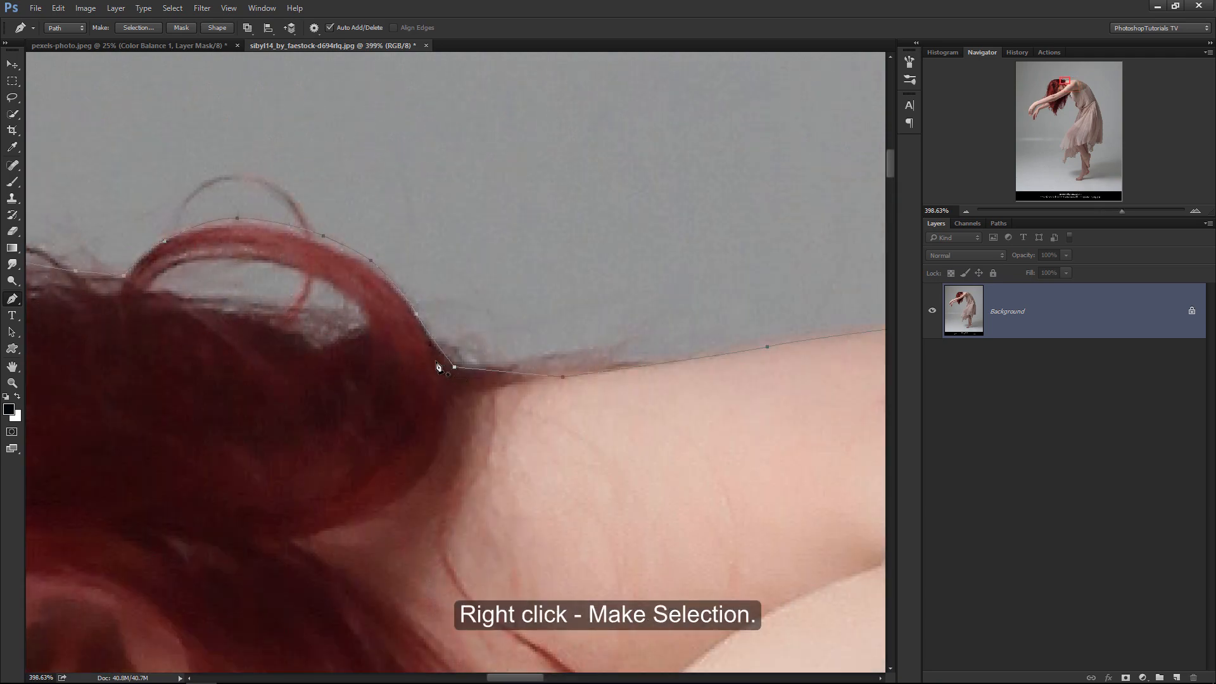
{"action": "right_click", "coordinate": [356, 346]}
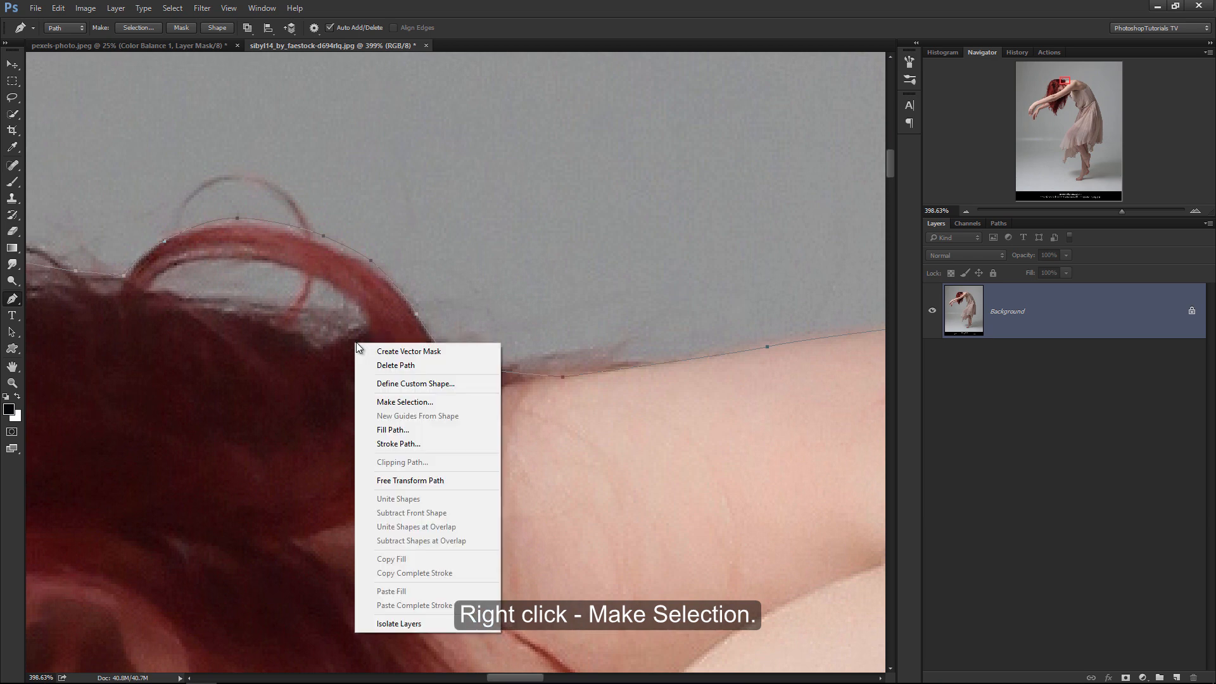
{"action": "left_click", "coordinate": [361, 402]}
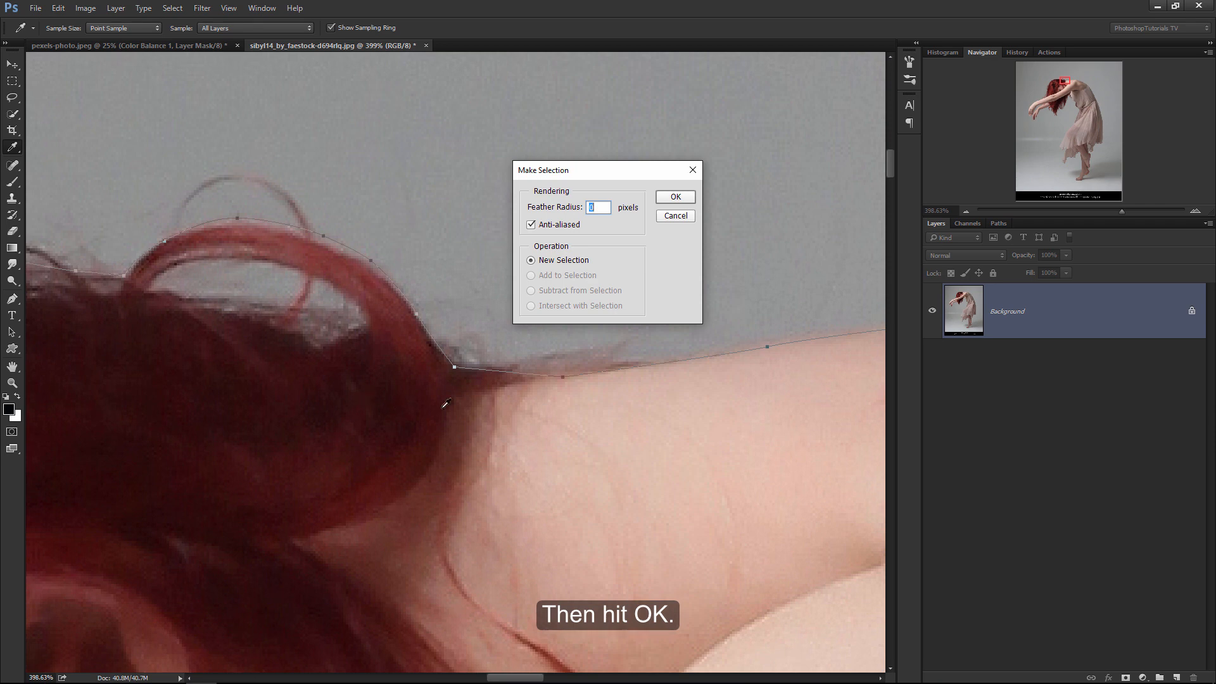
{"action": "left_click", "coordinate": [676, 197]}
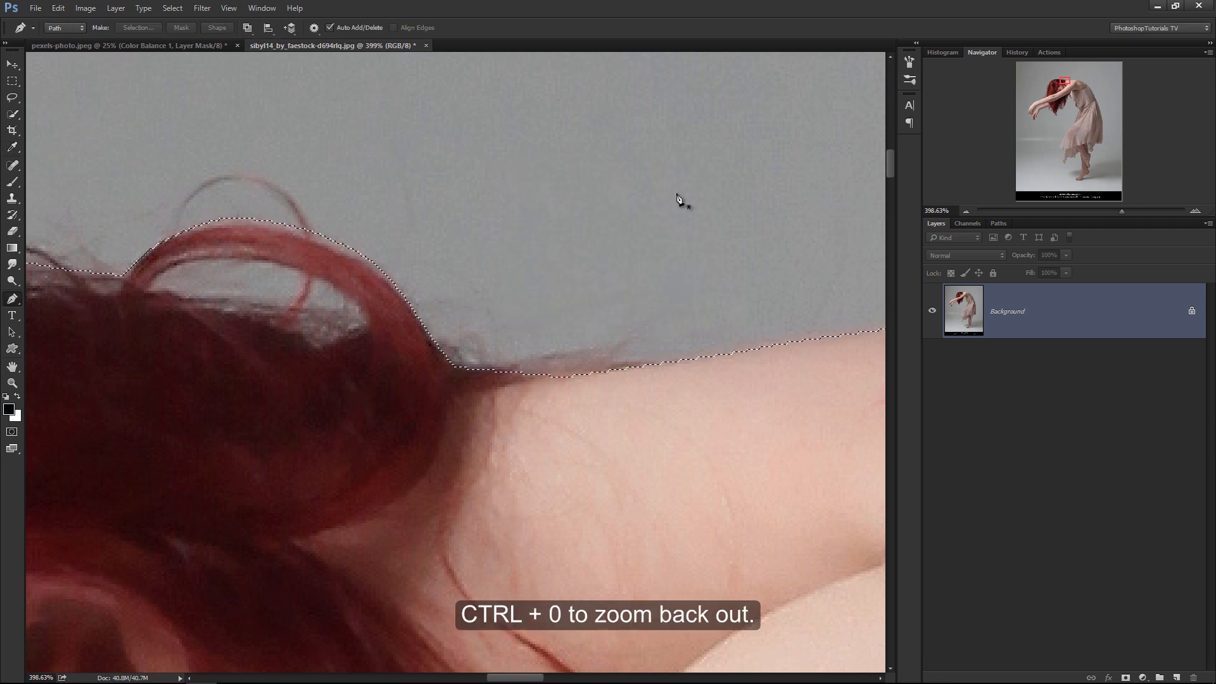
- Open Refine Edge for the model selection and enable Smart Radius
{"action": "key", "text": "ctrl+0"}
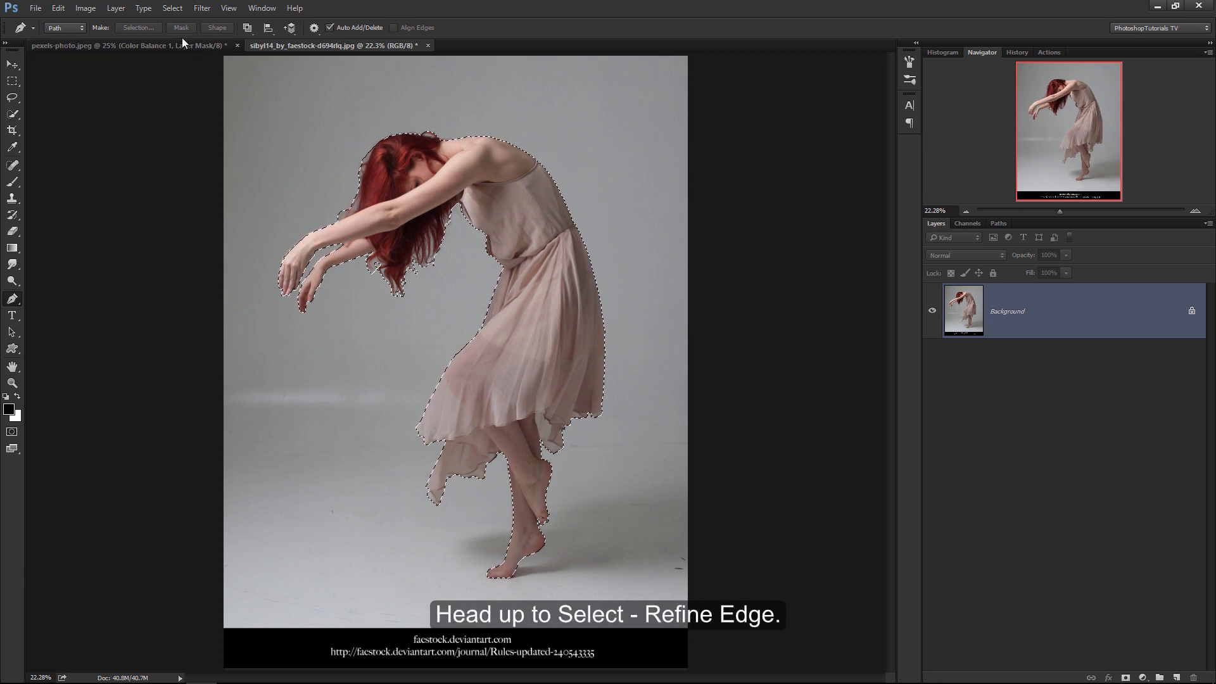
{"action": "left_click", "coordinate": [172, 9]}
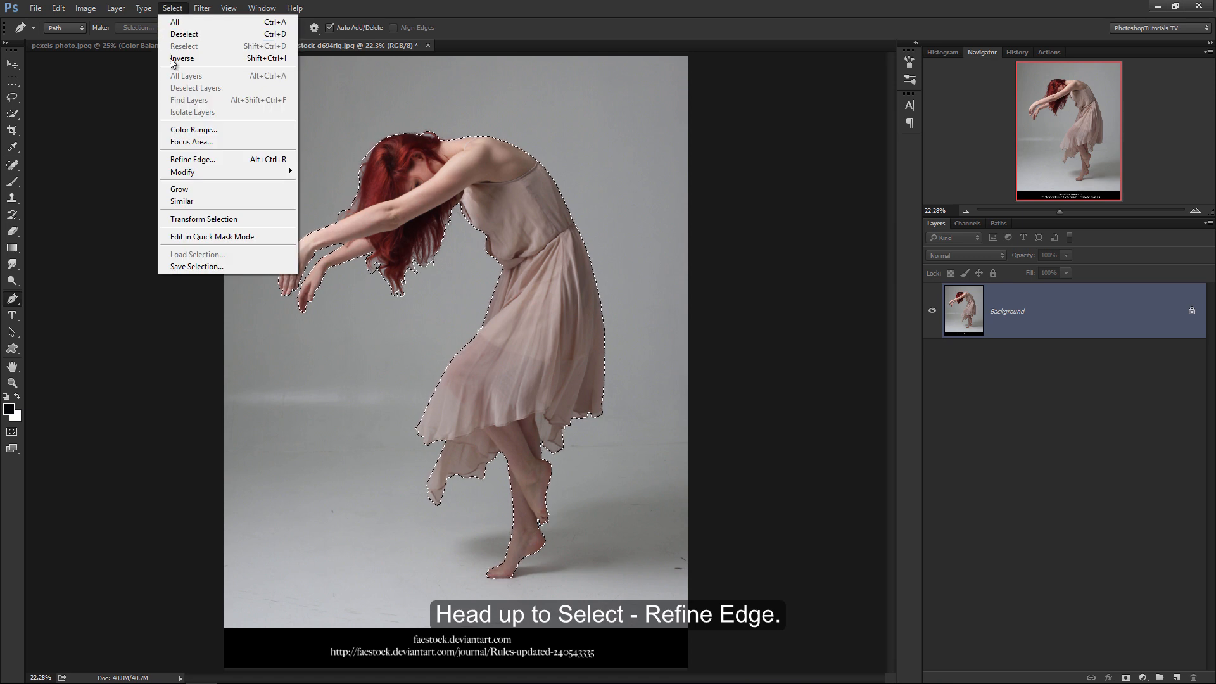
{"action": "left_click", "coordinate": [164, 159]}
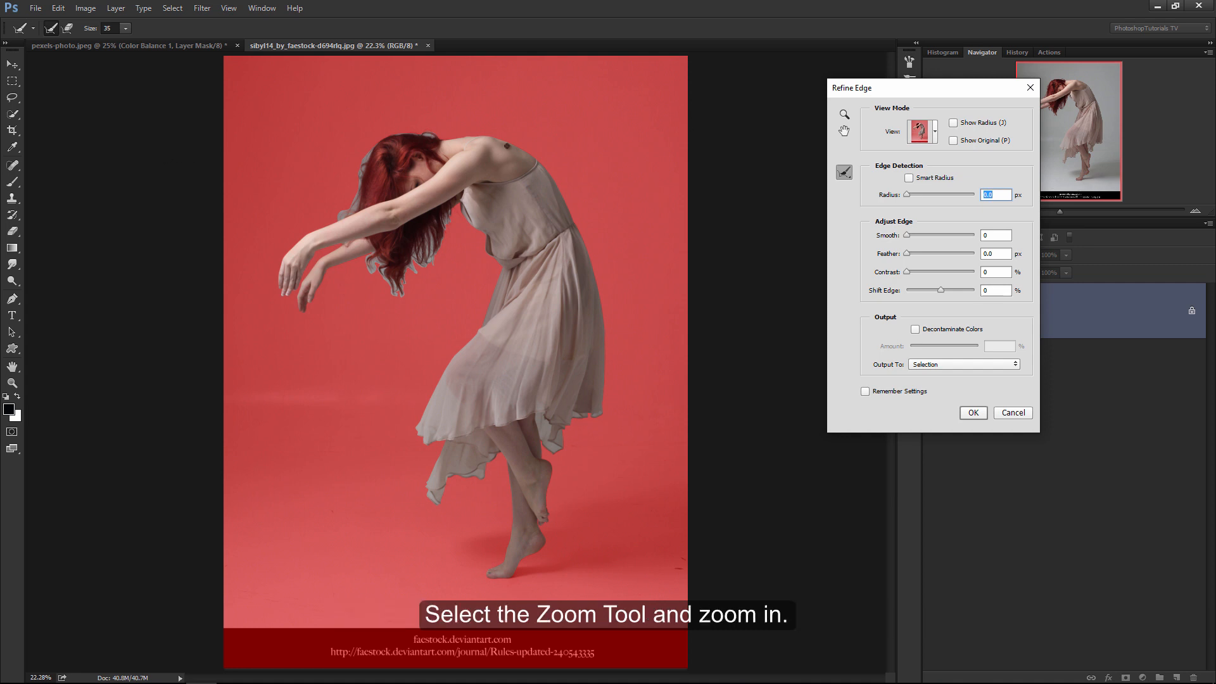
{"action": "key", "text": "z"}
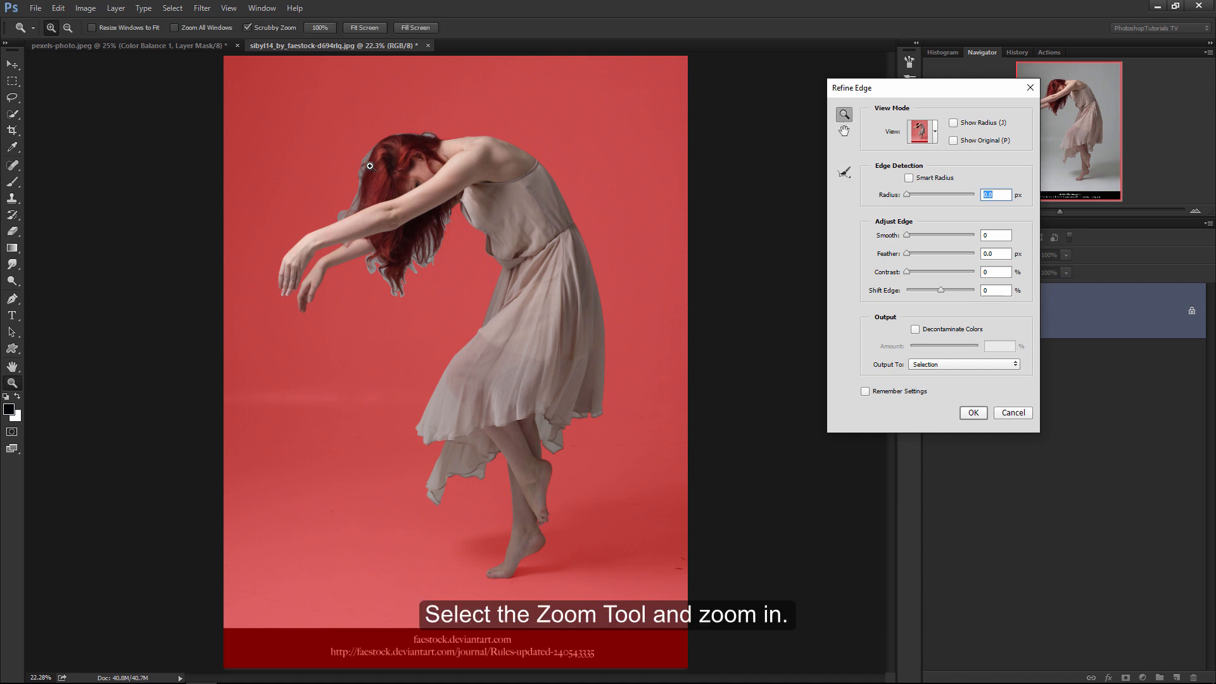
{"action": "left_click_drag", "start_coordinate": [377, 166], "coordinate": [390, 166]}
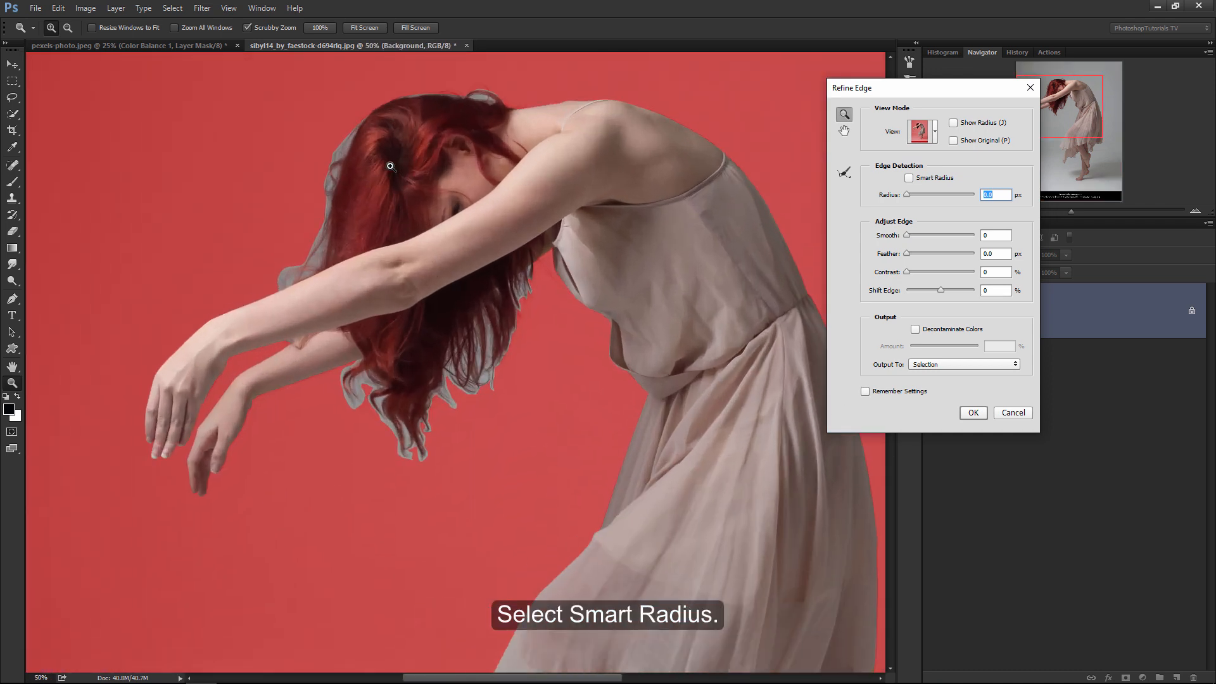
{"action": "left_click", "coordinate": [909, 178]}
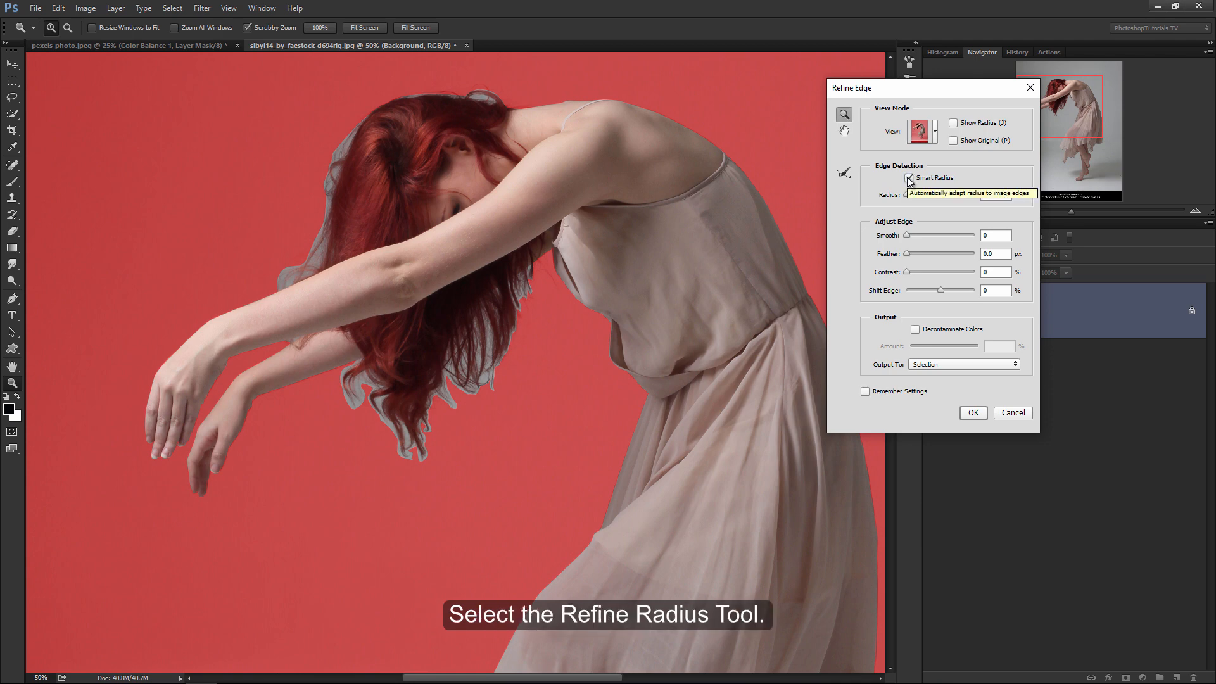
- Brush the Refine Radius tool over the hair edges behind the head, along the hanging strands and beside the dress front
{"action": "left_click", "coordinate": [844, 173]}
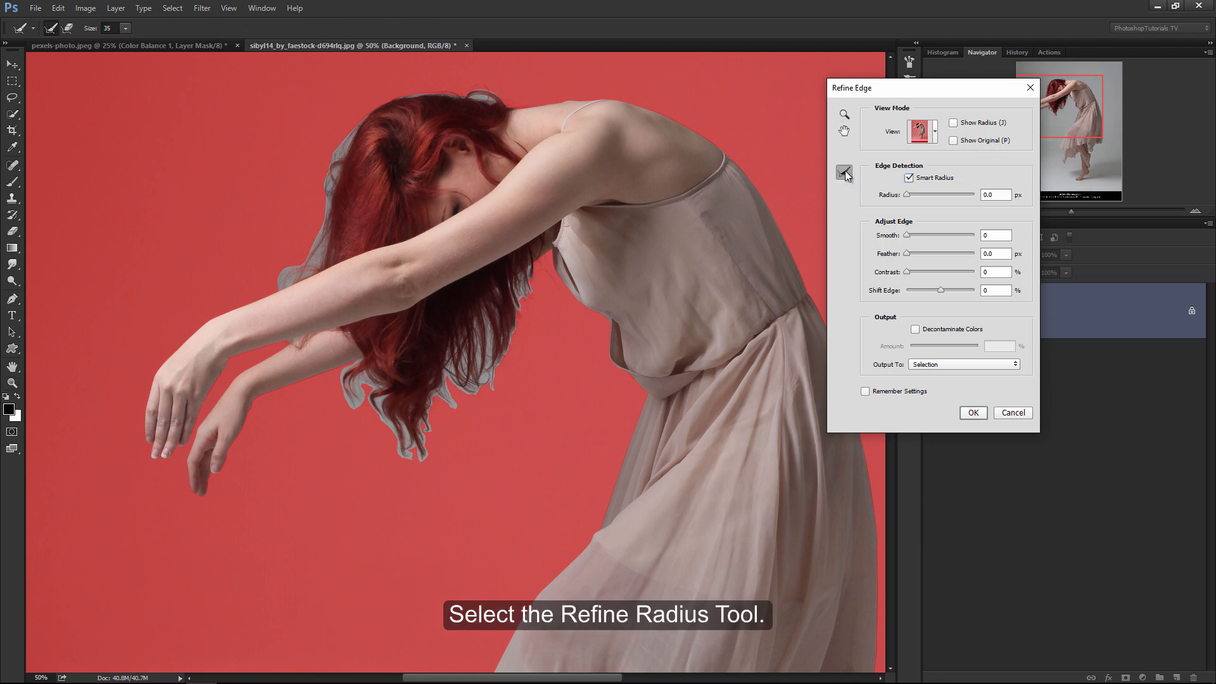
{"action": "mouse_move", "coordinate": [477, 92]}
{"action": "left_mouse_down"}
{"action": "mouse_move", "coordinate": [500, 99]}
{"action": "mouse_move", "coordinate": [465, 92]}
{"action": "mouse_move", "coordinate": [500, 98]}
{"action": "mouse_move", "coordinate": [418, 94]}
{"action": "mouse_move", "coordinate": [336, 157]}
{"action": "mouse_move", "coordinate": [325, 212]}
{"action": "mouse_move", "coordinate": [281, 253]}
{"action": "mouse_move", "coordinate": [316, 234]}
{"action": "left_mouse_up"}
{"action": "scroll", "coordinate": [300, 221], "scroll_direction": "down", "scroll_amount": 1}
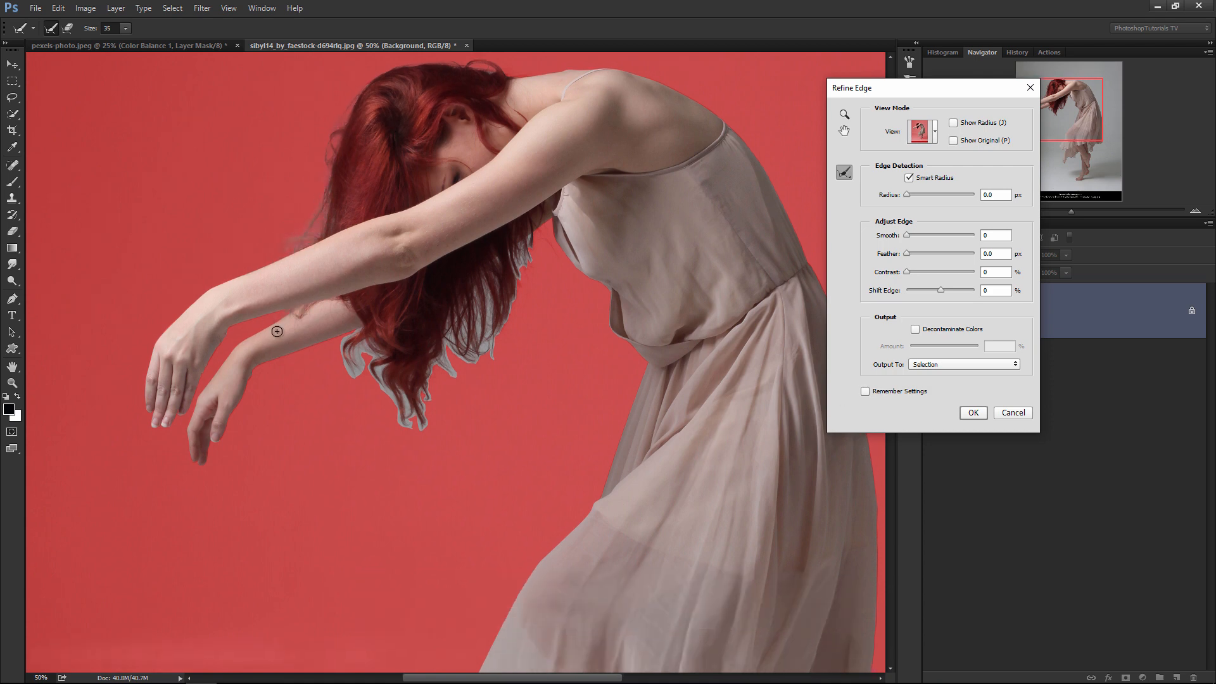
{"action": "mouse_move", "coordinate": [342, 332]}
{"action": "left_mouse_down"}
{"action": "mouse_move", "coordinate": [360, 364]}
{"action": "mouse_move", "coordinate": [352, 378]}
{"action": "mouse_move", "coordinate": [405, 422]}
{"action": "mouse_move", "coordinate": [380, 380]}
{"action": "mouse_move", "coordinate": [421, 418]}
{"action": "mouse_move", "coordinate": [424, 388]}
{"action": "mouse_move", "coordinate": [452, 377]}
{"action": "mouse_move", "coordinate": [454, 316]}
{"action": "mouse_move", "coordinate": [489, 362]}
{"action": "mouse_move", "coordinate": [489, 307]}
{"action": "left_mouse_up"}
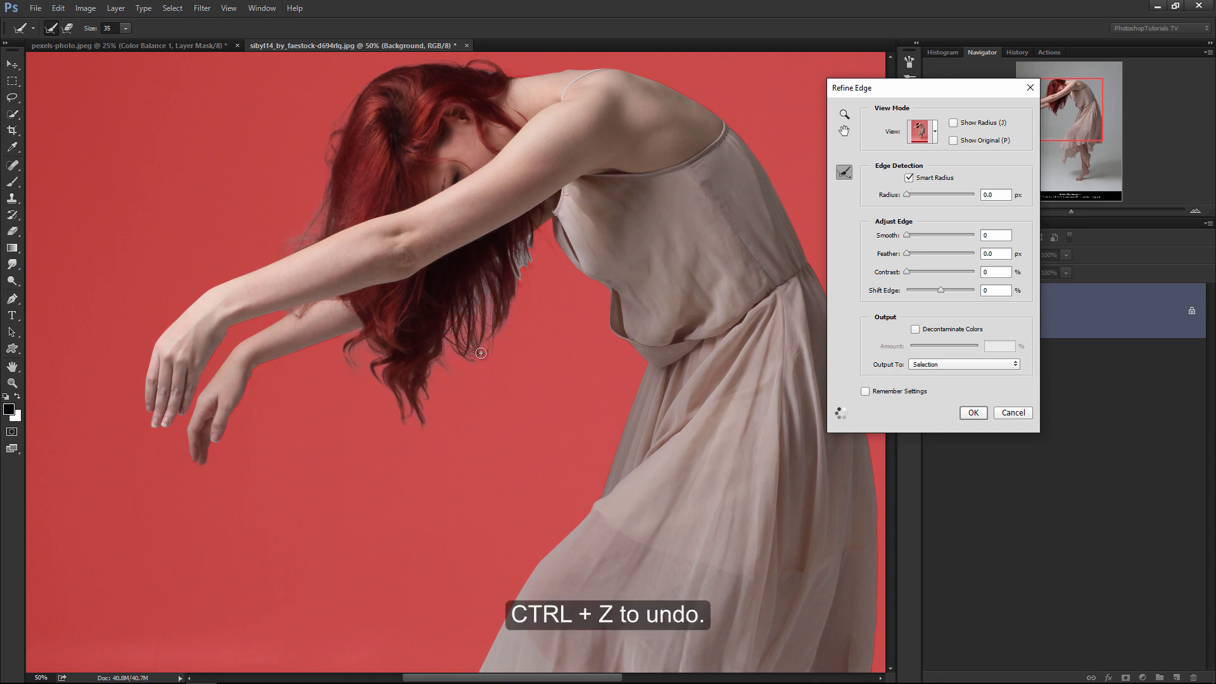
{"action": "left_click_drag", "start_coordinate": [530, 241], "coordinate": [532, 245]}
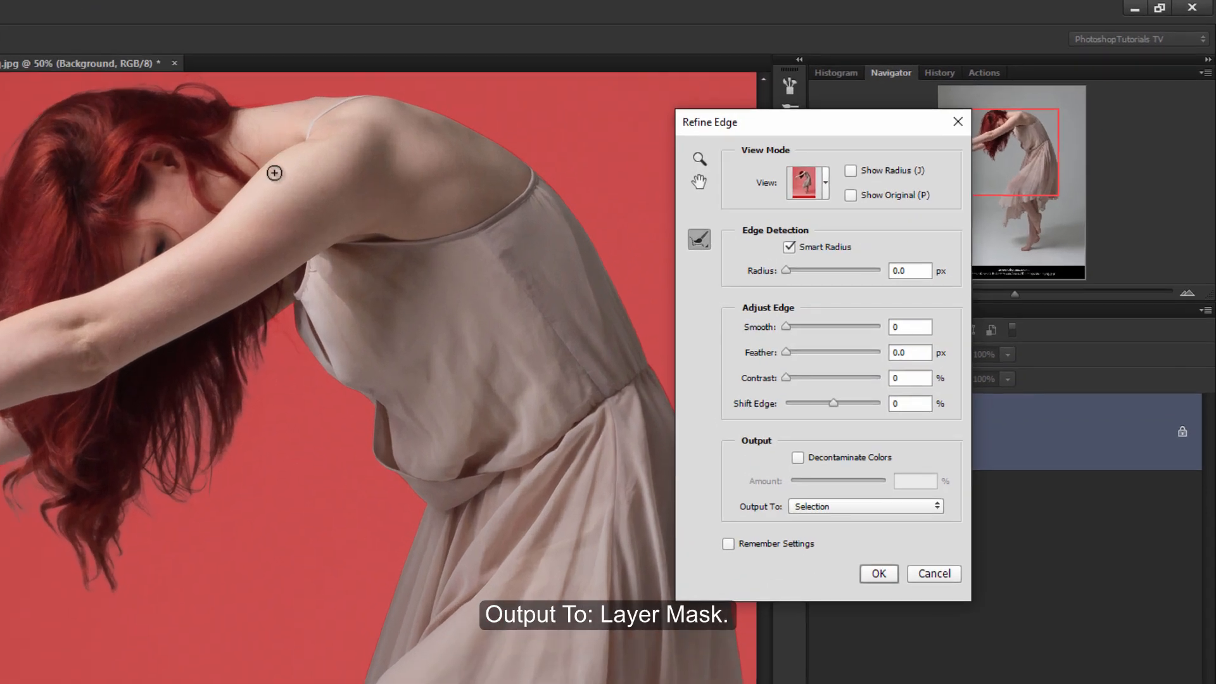
- Output the refined selection as a Layer Mask
{"action": "left_click", "coordinate": [811, 507]}
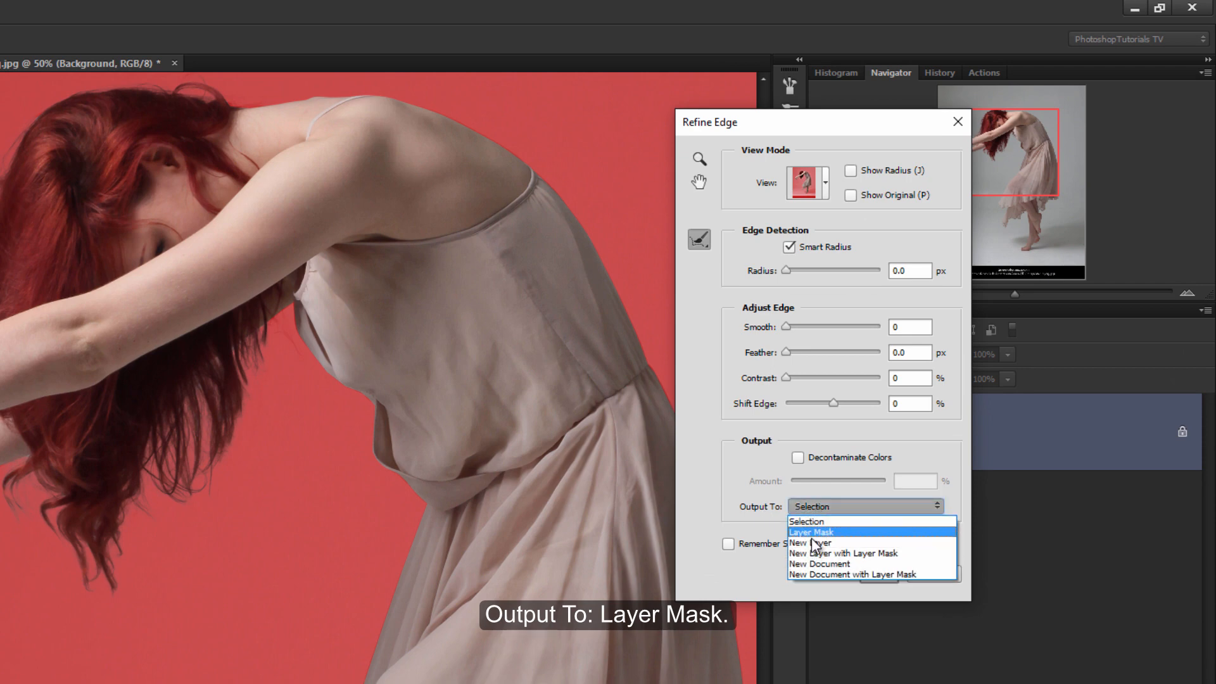
{"action": "left_click", "coordinate": [812, 533]}
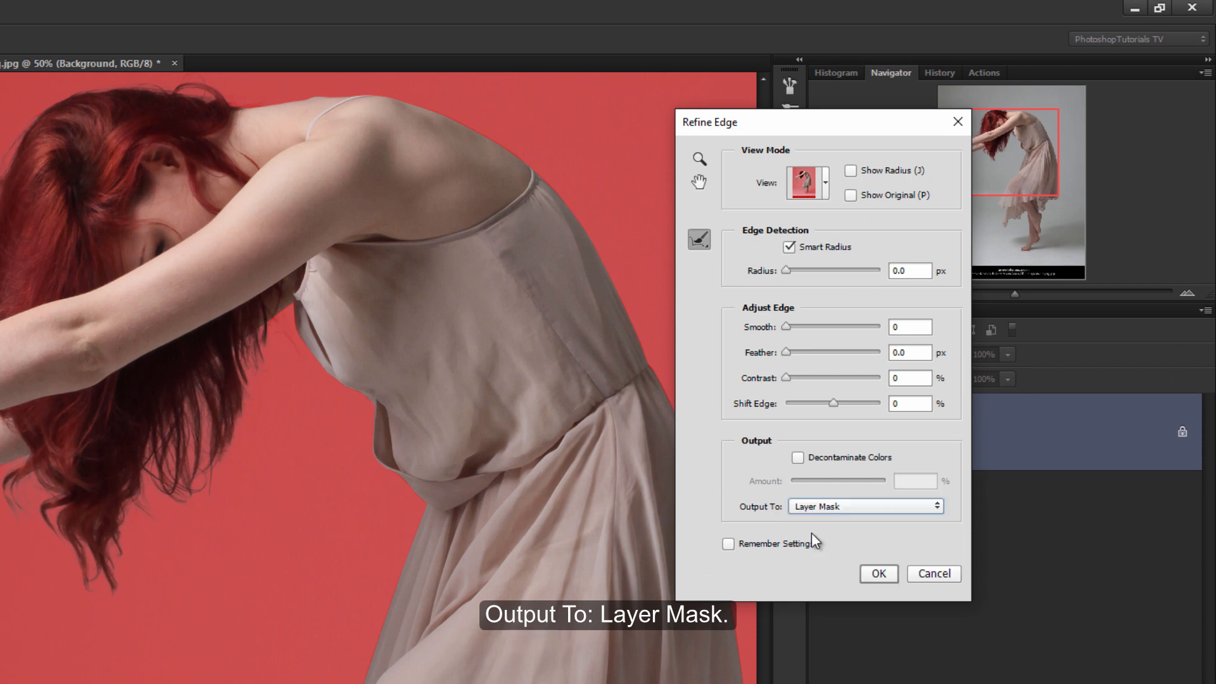
{"action": "left_click", "coordinate": [878, 573]}
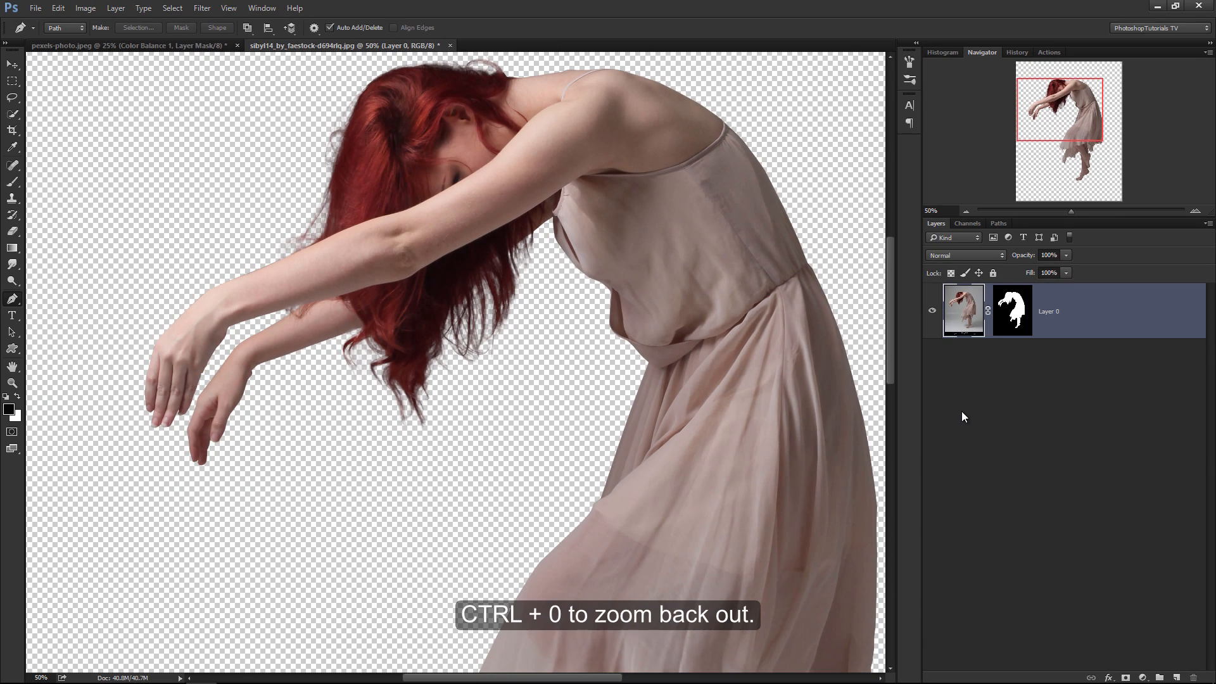
- Copy the masked model into the pexels-photo.jpeg underwater document with the Move tool, placing her left of centre
{"action": "key", "text": "ctrl+0"}
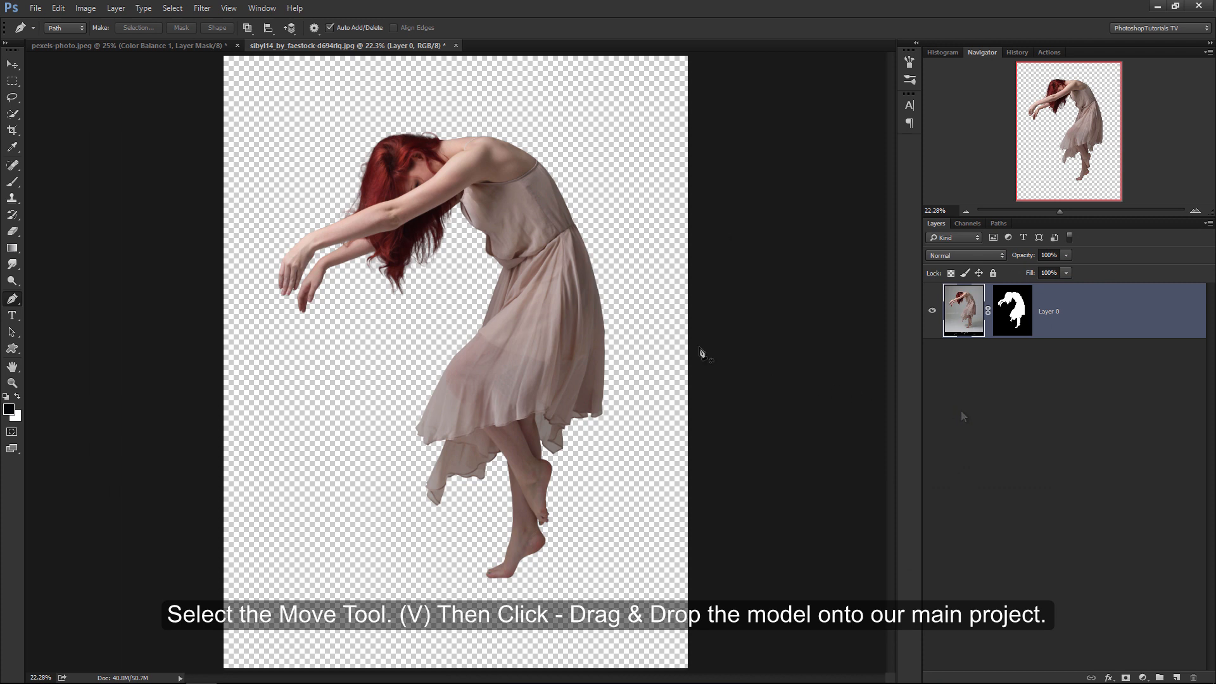
{"action": "key", "text": "v"}
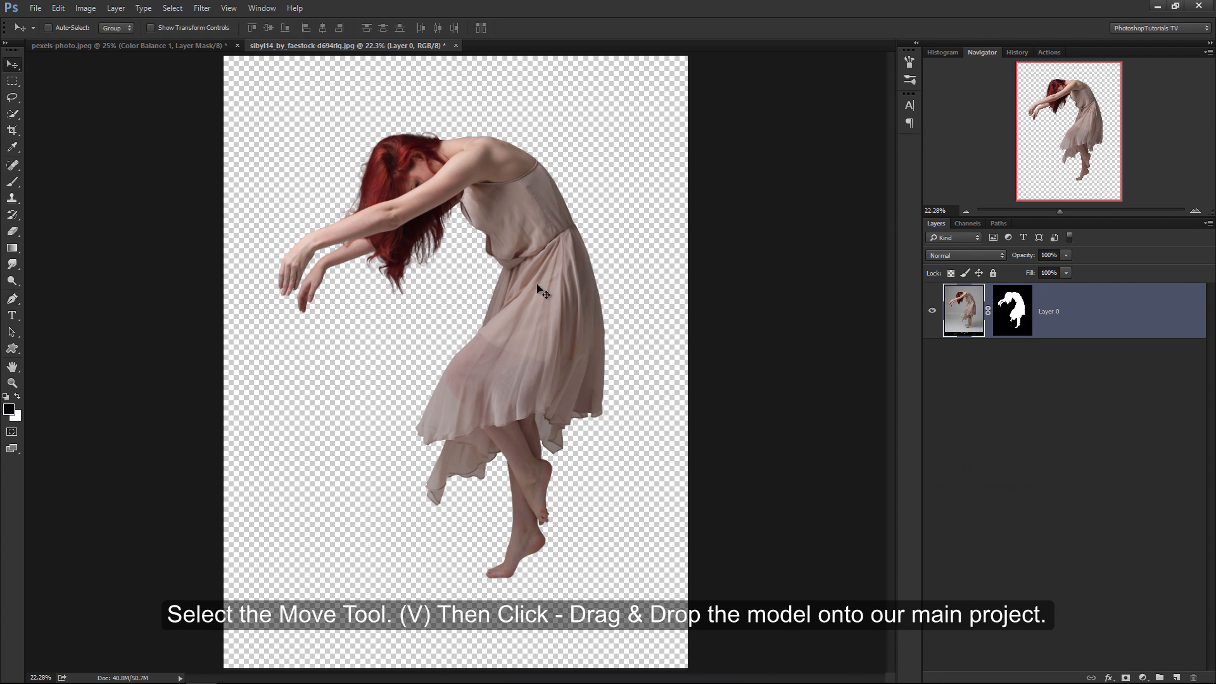
{"action": "left_click_drag", "start_coordinate": [539, 283], "coordinate": [487, 324]}
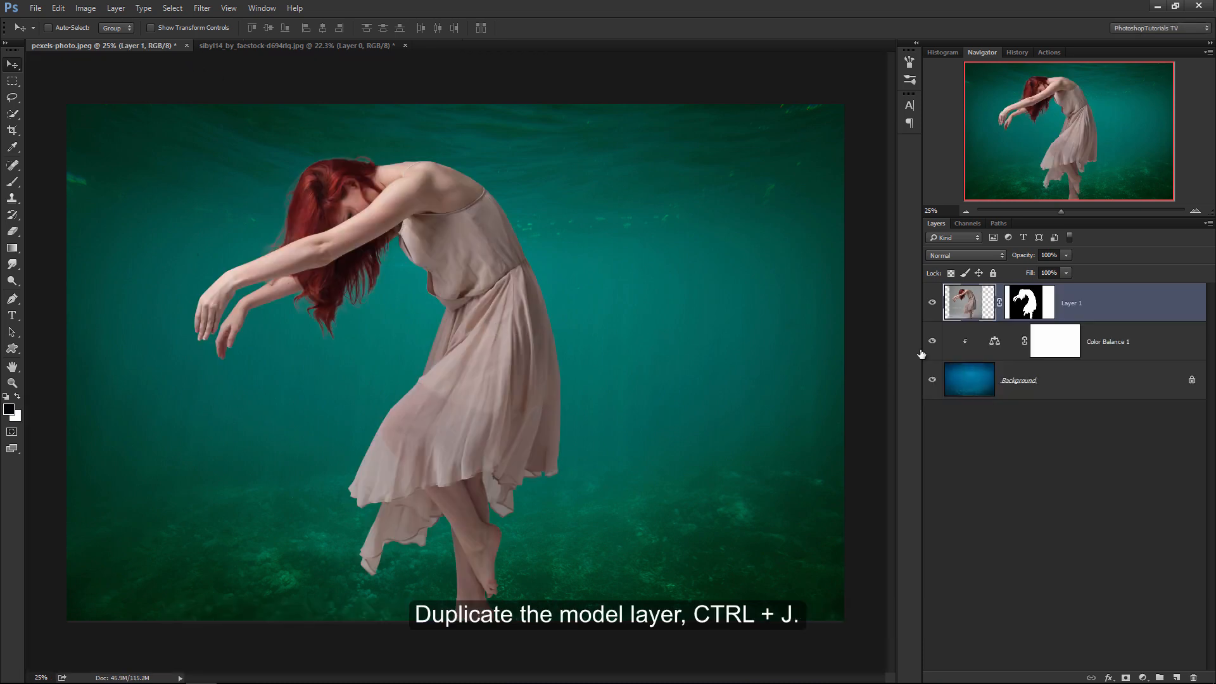
- Duplicate the model layer and hide the original one below it
{"action": "key", "text": "ctrl+j"}
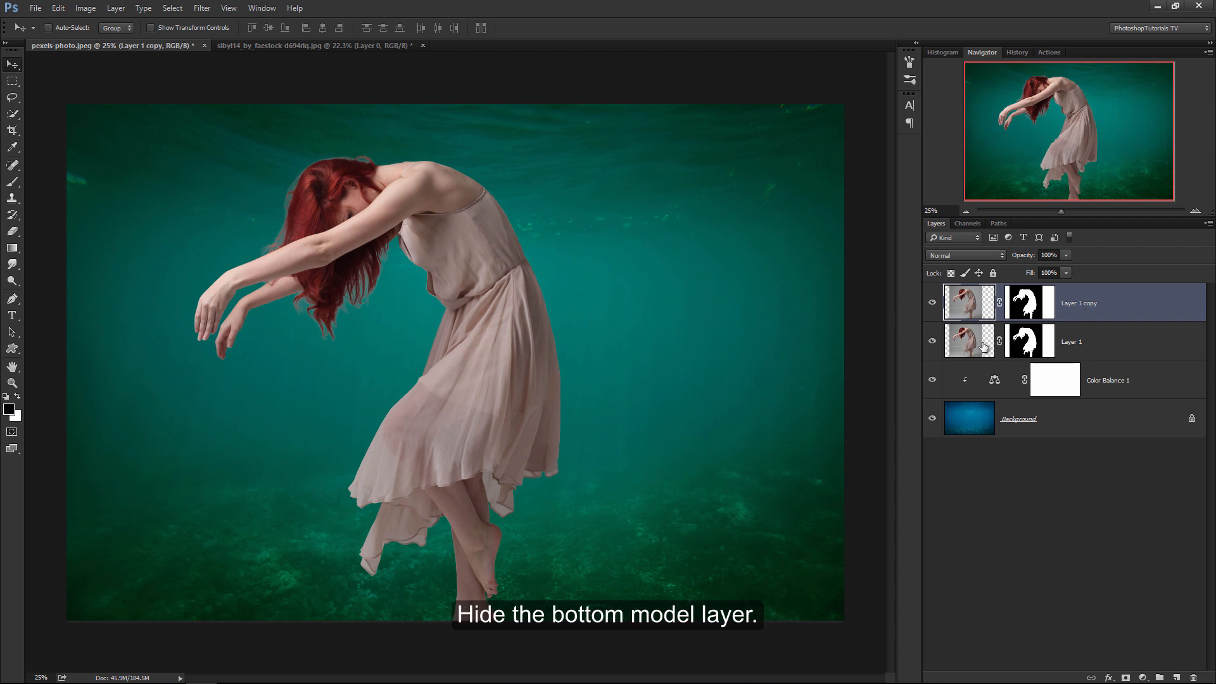
{"action": "left_click", "coordinate": [934, 342]}
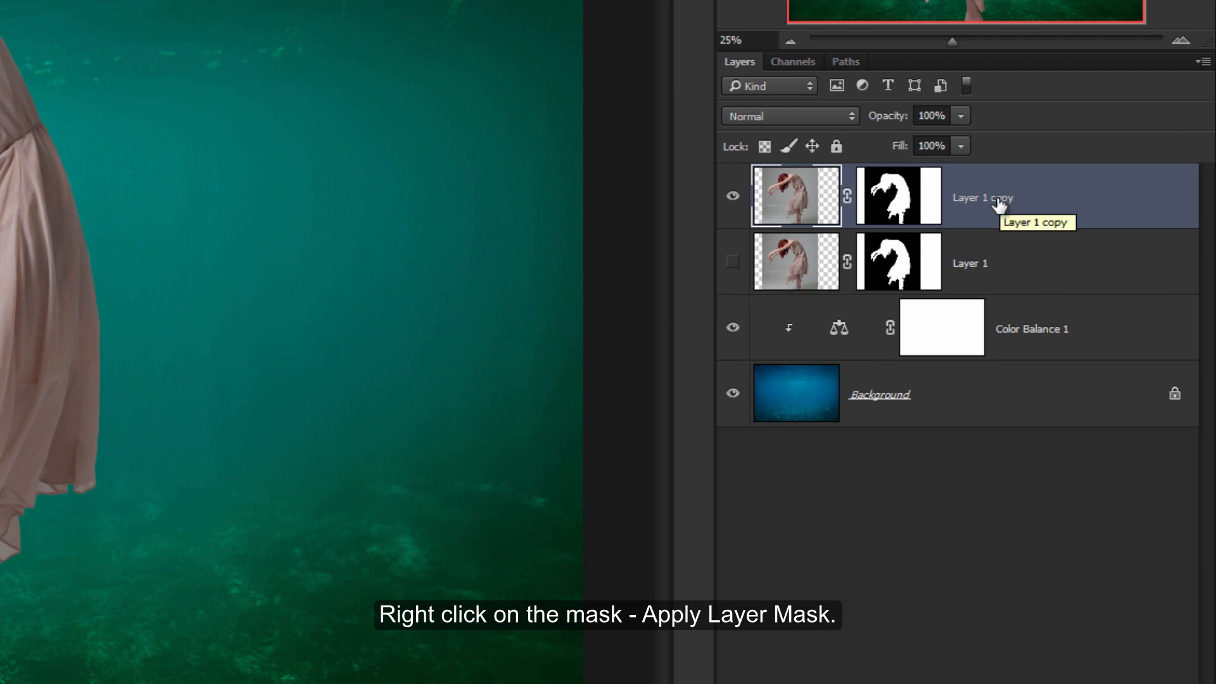
- Apply the layer mask of the top model copy and rename that layer Model
{"action": "right_click", "coordinate": [911, 202]}
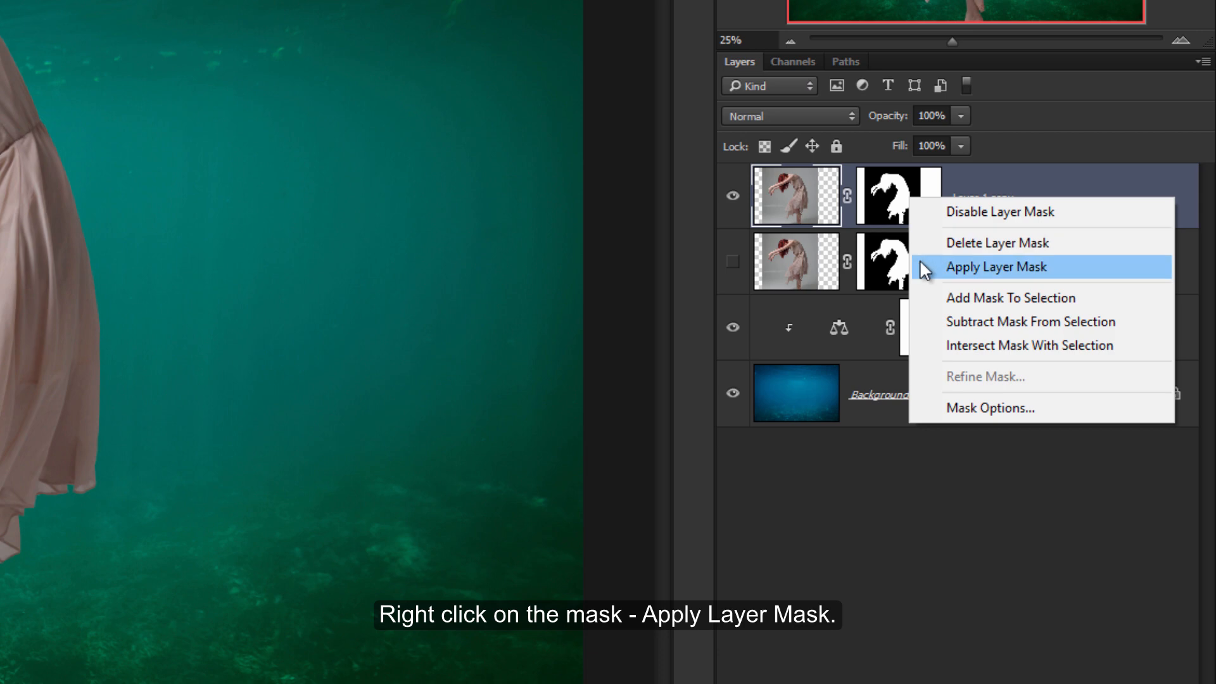
{"action": "left_click", "coordinate": [921, 263]}
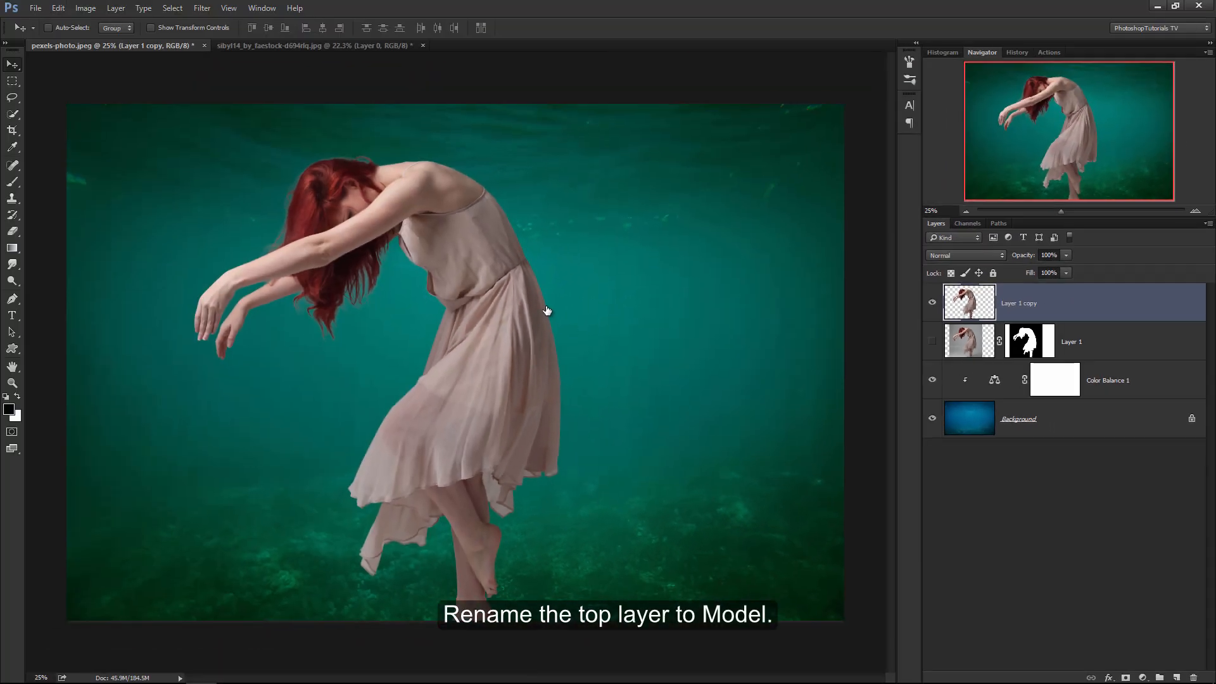
{"action": "double_click", "coordinate": [1019, 304]}
{"action": "type", "text": "Model"}
{"action": "key", "text": "Return"}
- Convert the Model layer to a Smart Object and transform it to about 112° rotation and 55% scale, placed near the canvas centre
{"action": "right_click", "coordinate": [1024, 307]}
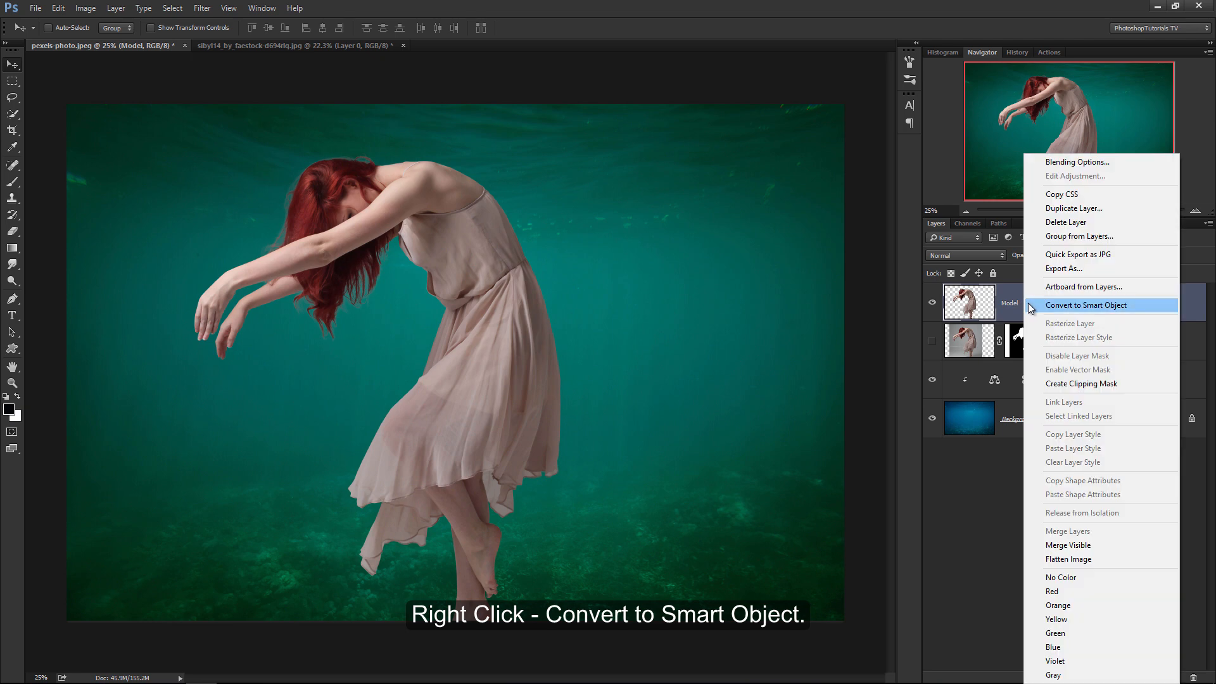
{"action": "left_click", "coordinate": [1028, 304]}
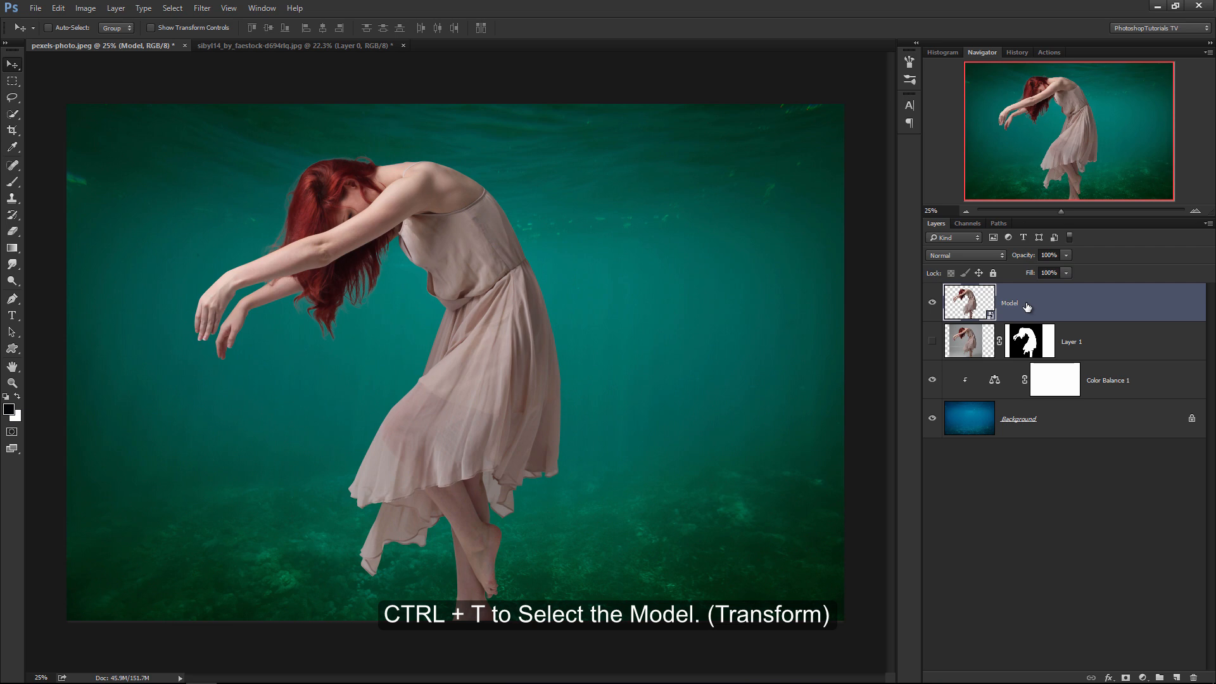
{"action": "key", "text": "ctrl+t"}
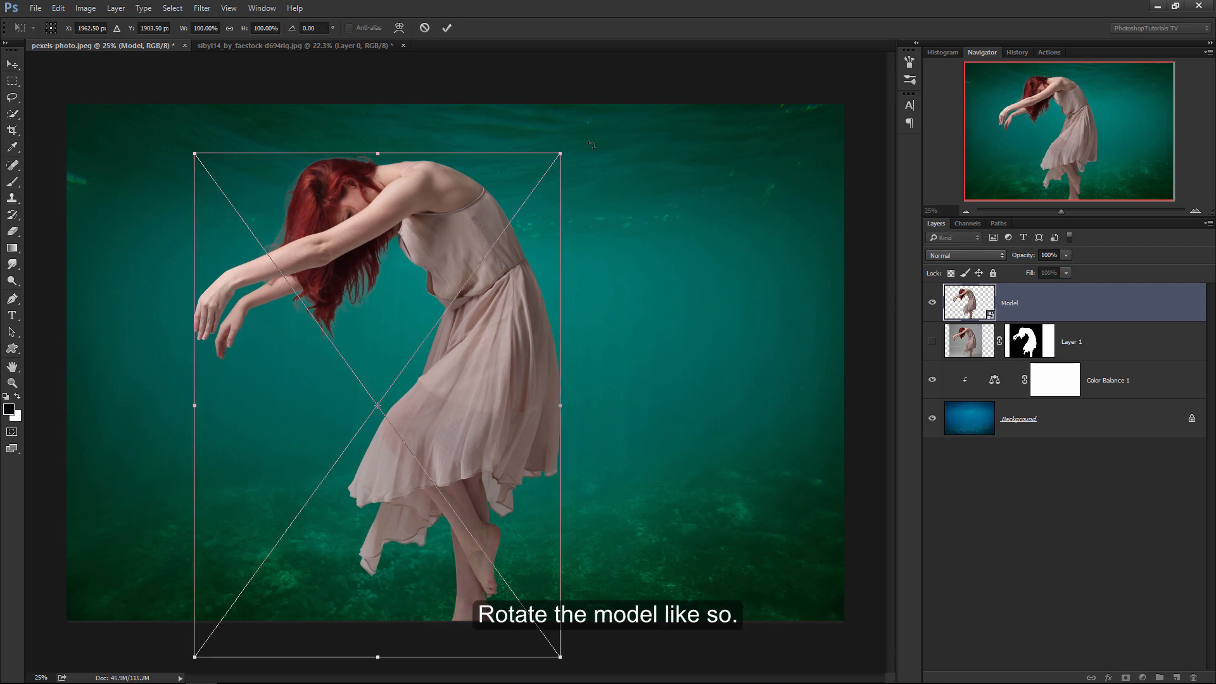
{"action": "left_click_drag", "start_coordinate": [590, 145], "coordinate": [634, 365]}
{"action": "left_click_drag", "start_coordinate": [763, 231], "coordinate": [639, 279]}
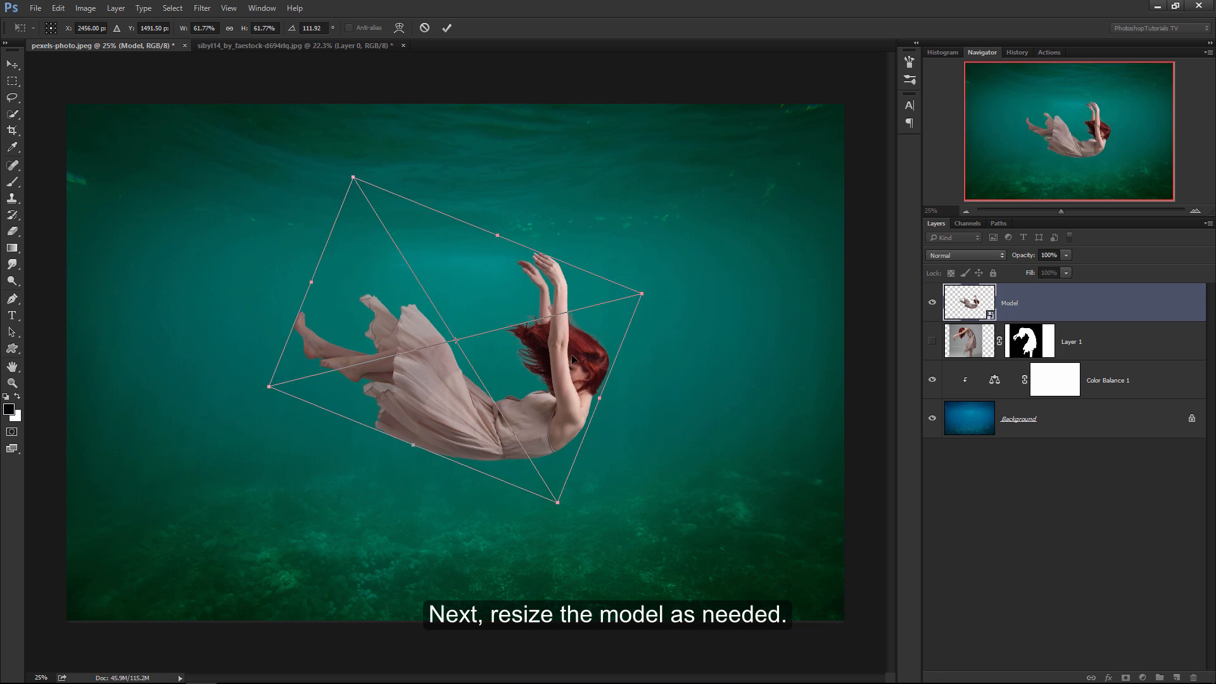
{"action": "left_click_drag", "start_coordinate": [572, 358], "coordinate": [595, 334]}
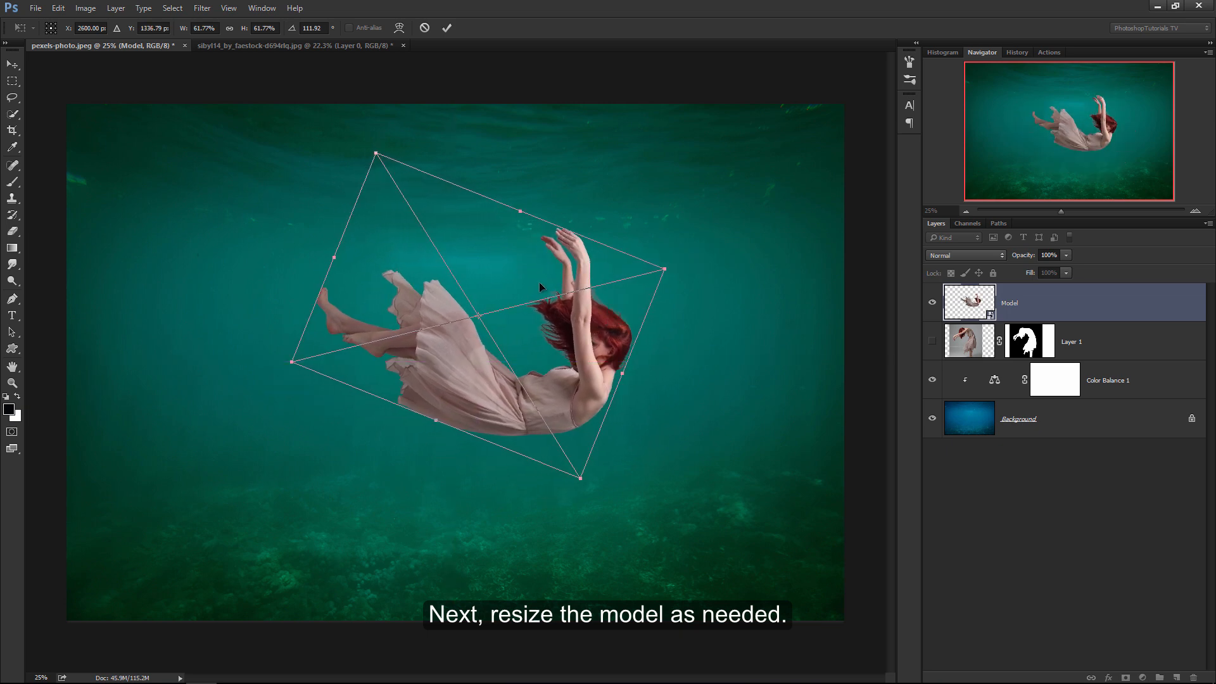
{"action": "left_click_drag", "start_coordinate": [664, 269], "coordinate": [585, 332]}
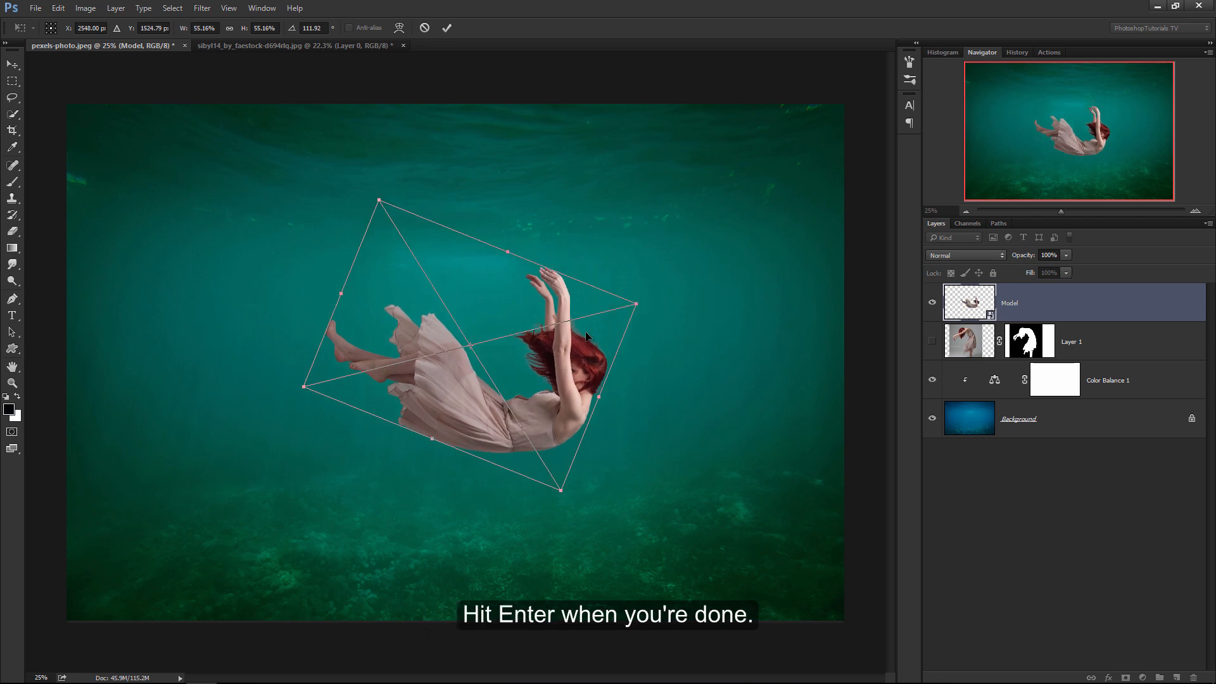
{"action": "key", "text": "Return"}
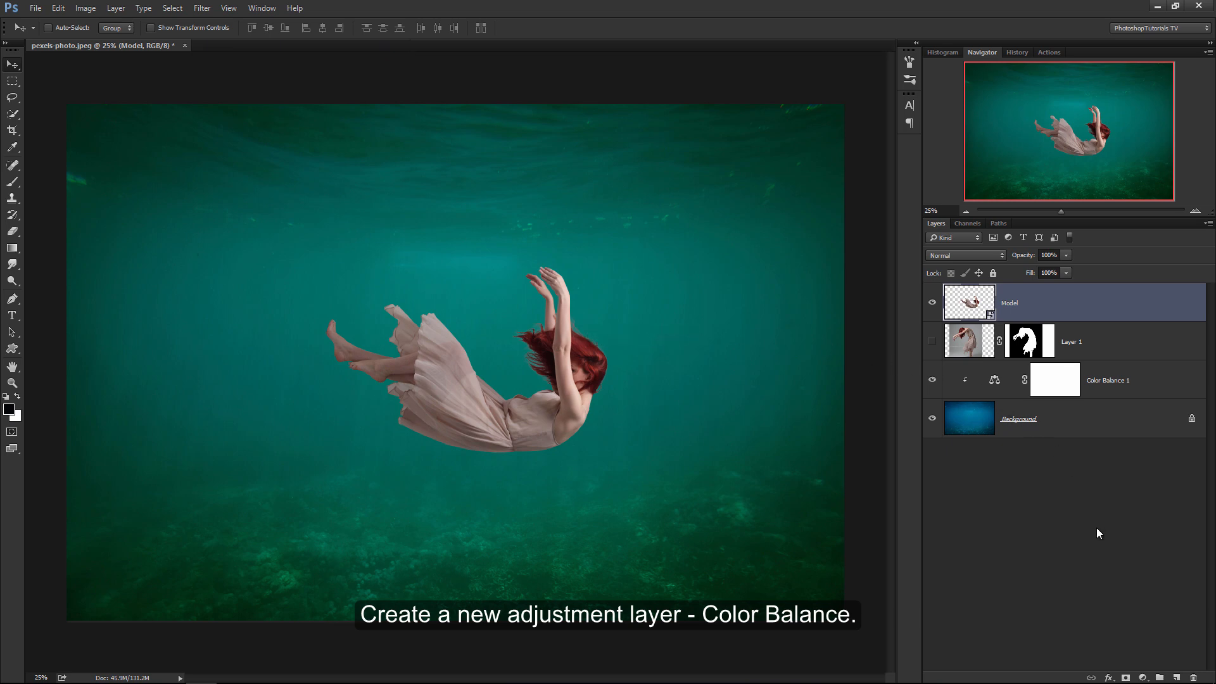
- Add a Color Balance adjustment clipped to the Model layer with midtones at Cyan-Red -53, Magenta-Green +58 and Yellow-Blue +54
{"action": "left_click", "coordinate": [1143, 677]}
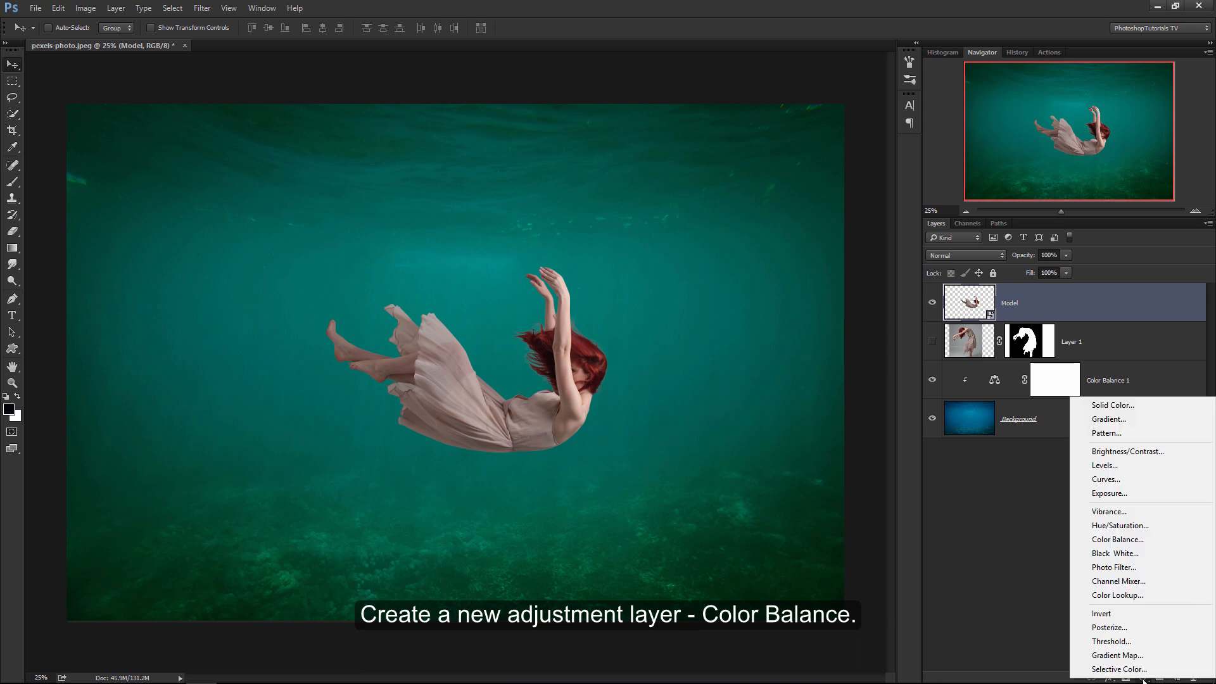
{"action": "left_click", "coordinate": [1082, 542]}
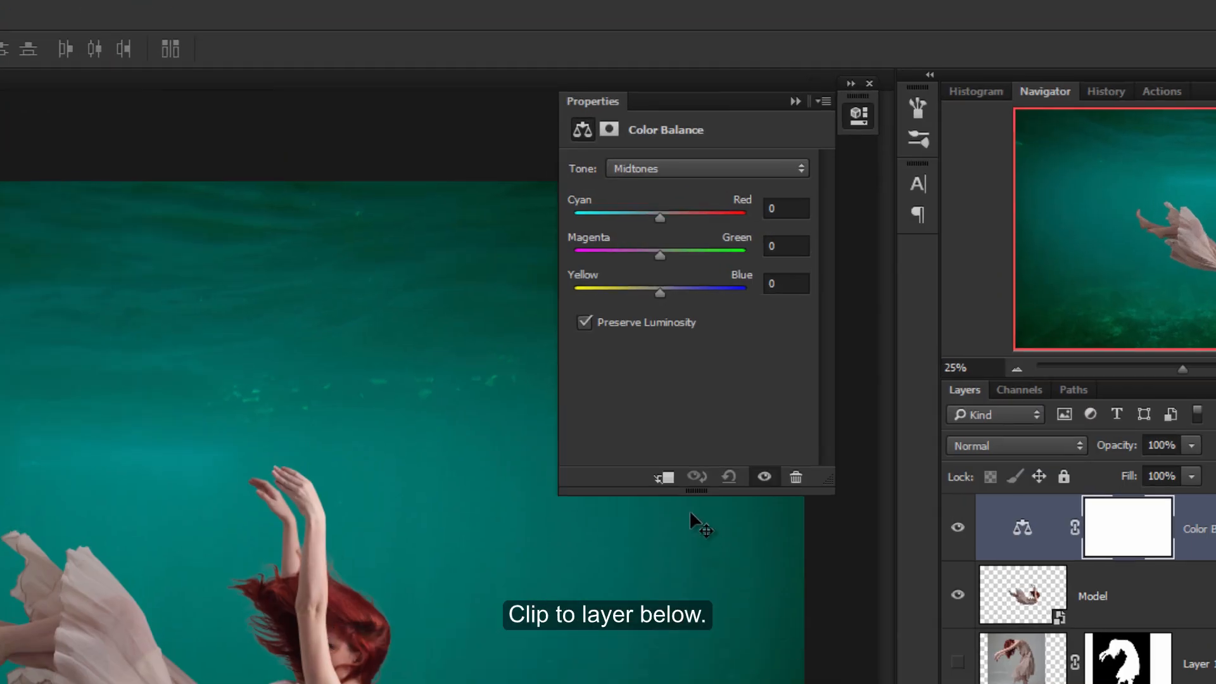
{"action": "left_click", "coordinate": [664, 479]}
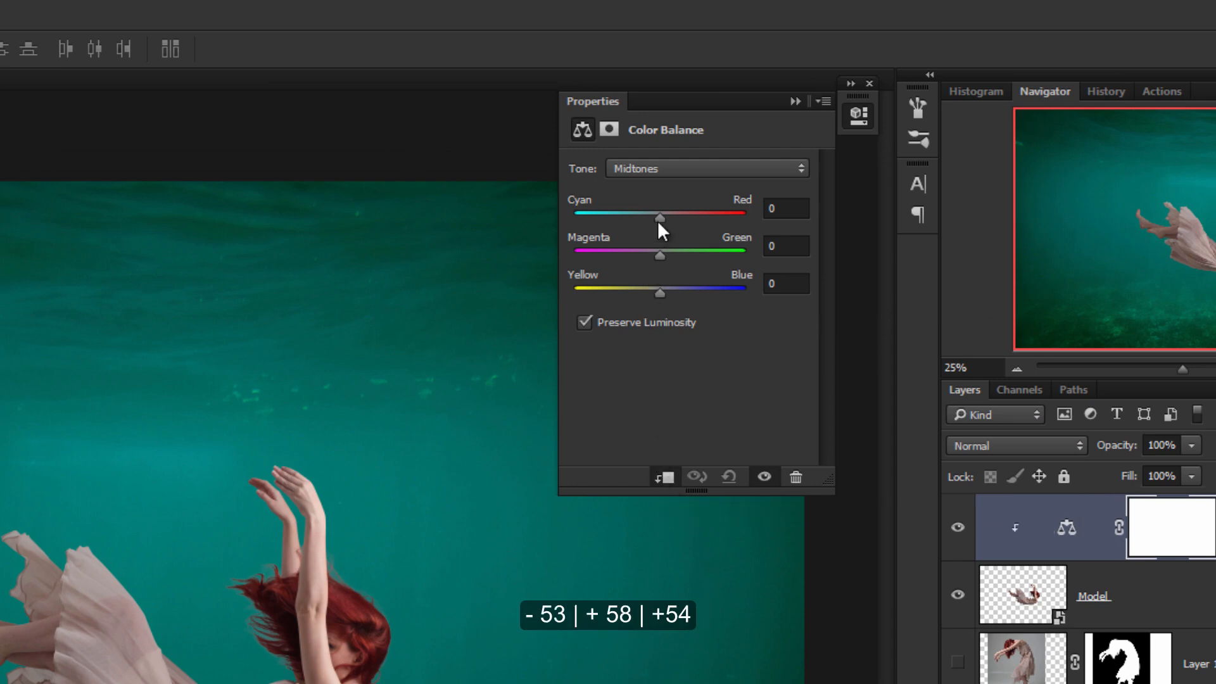
{"action": "left_click_drag", "start_coordinate": [659, 218], "coordinate": [615, 214]}
{"action": "left_click_drag", "start_coordinate": [659, 256], "coordinate": [703, 291]}
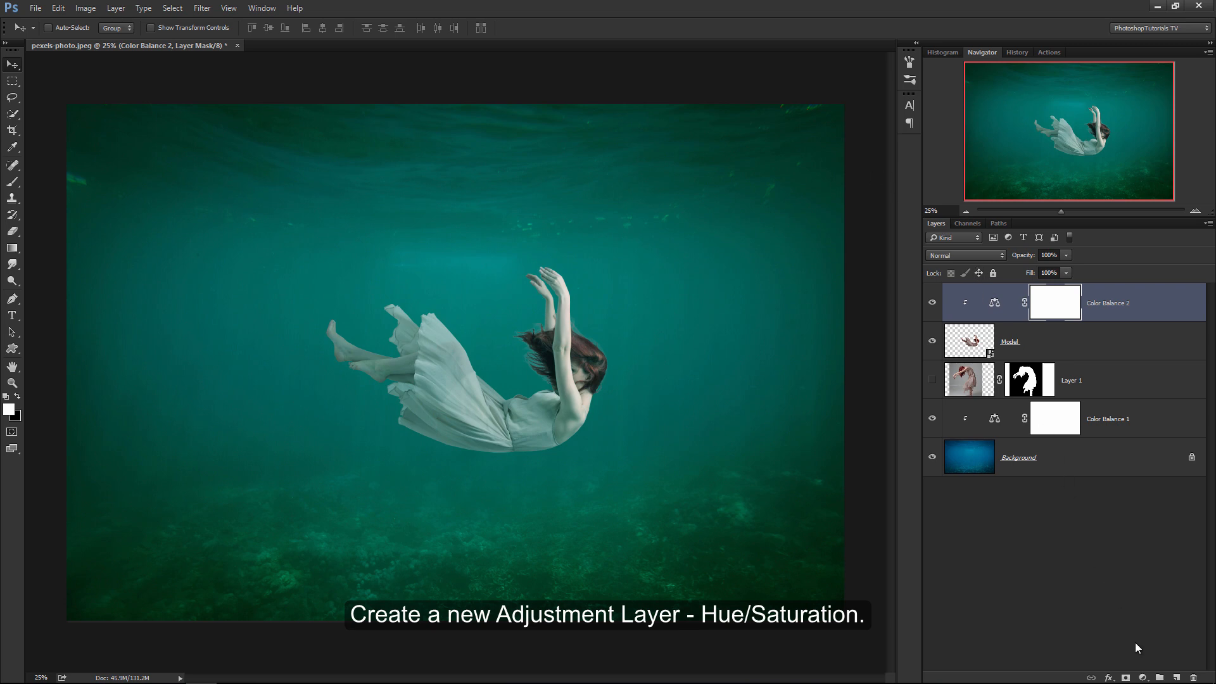
- Add a Hue/Saturation adjustment clipped to the model below and set its Lightness to -25
{"action": "left_click", "coordinate": [1143, 677]}
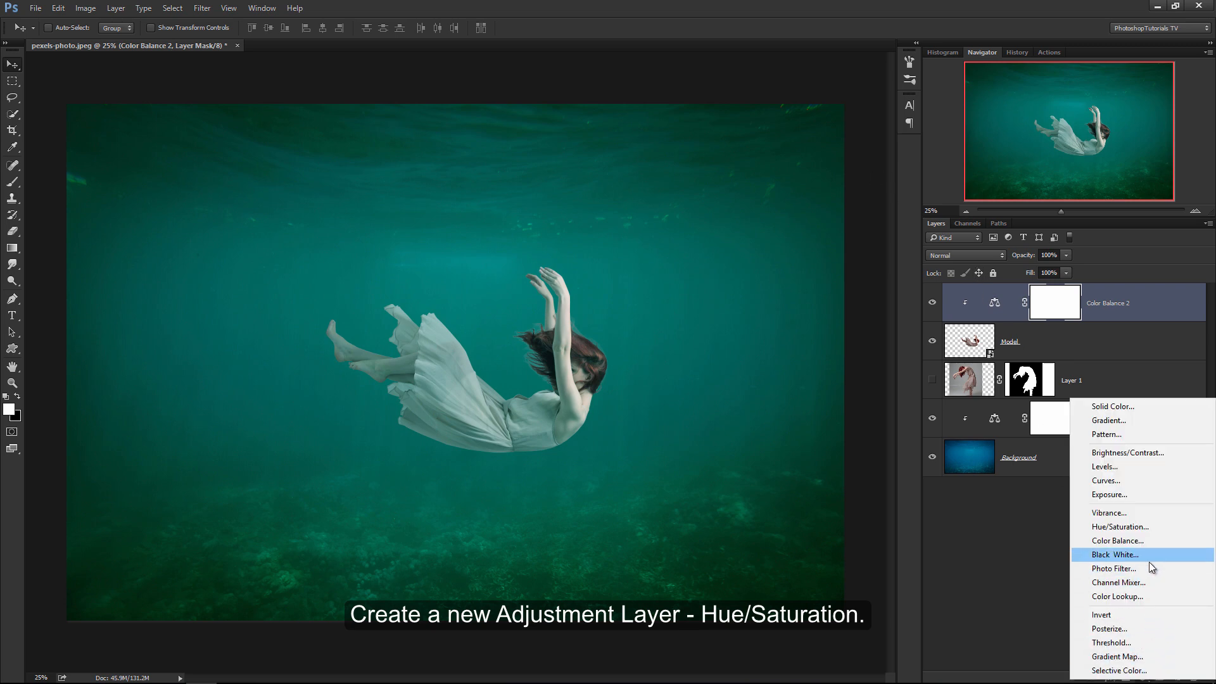
{"action": "left_click", "coordinate": [1143, 528]}
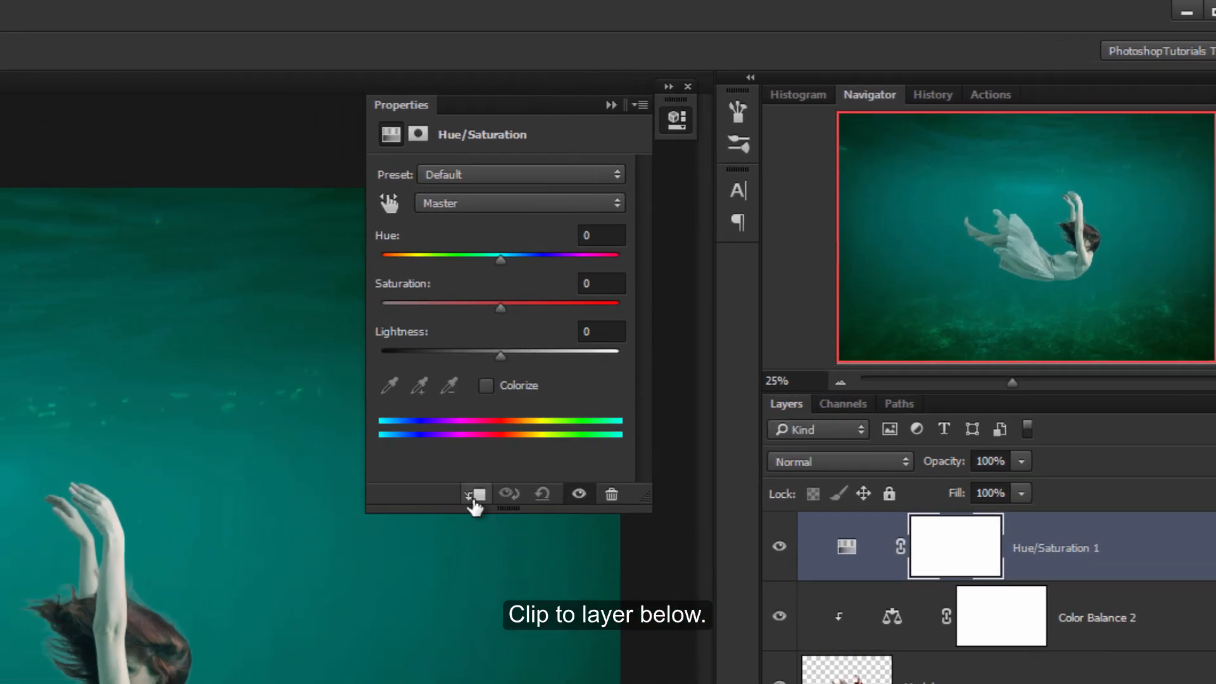
{"action": "left_click", "coordinate": [475, 495]}
{"action": "left_click_drag", "start_coordinate": [503, 358], "coordinate": [473, 360]}
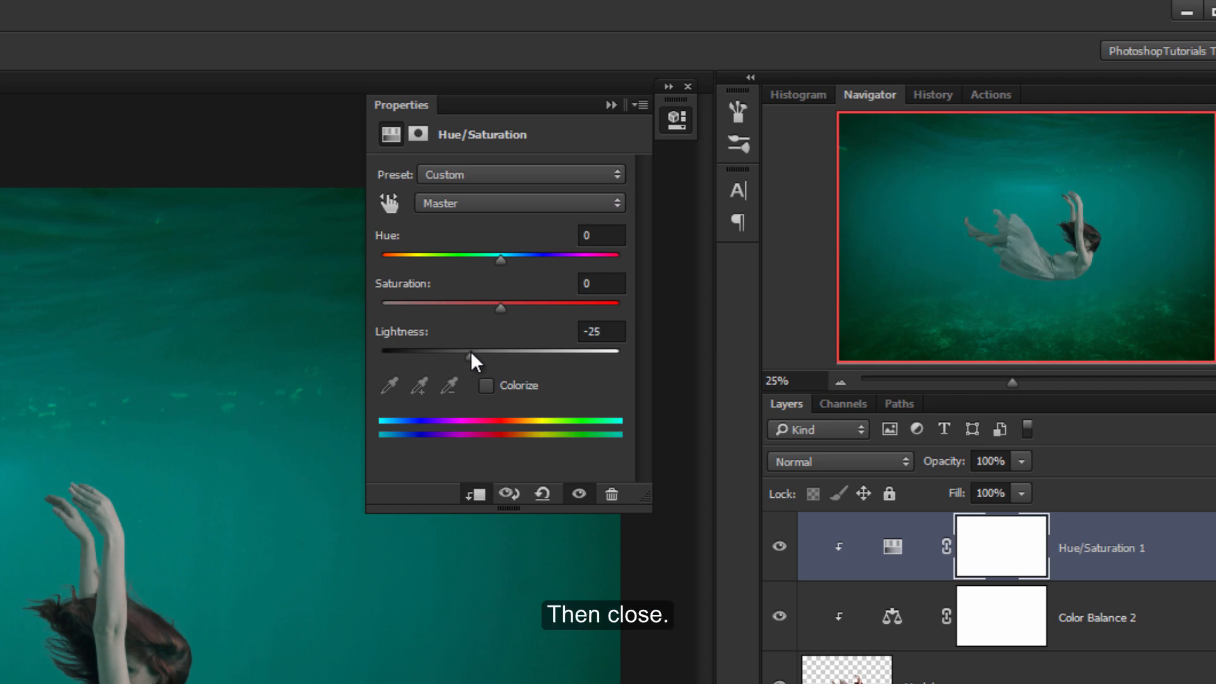
{"action": "left_click", "coordinate": [687, 87]}
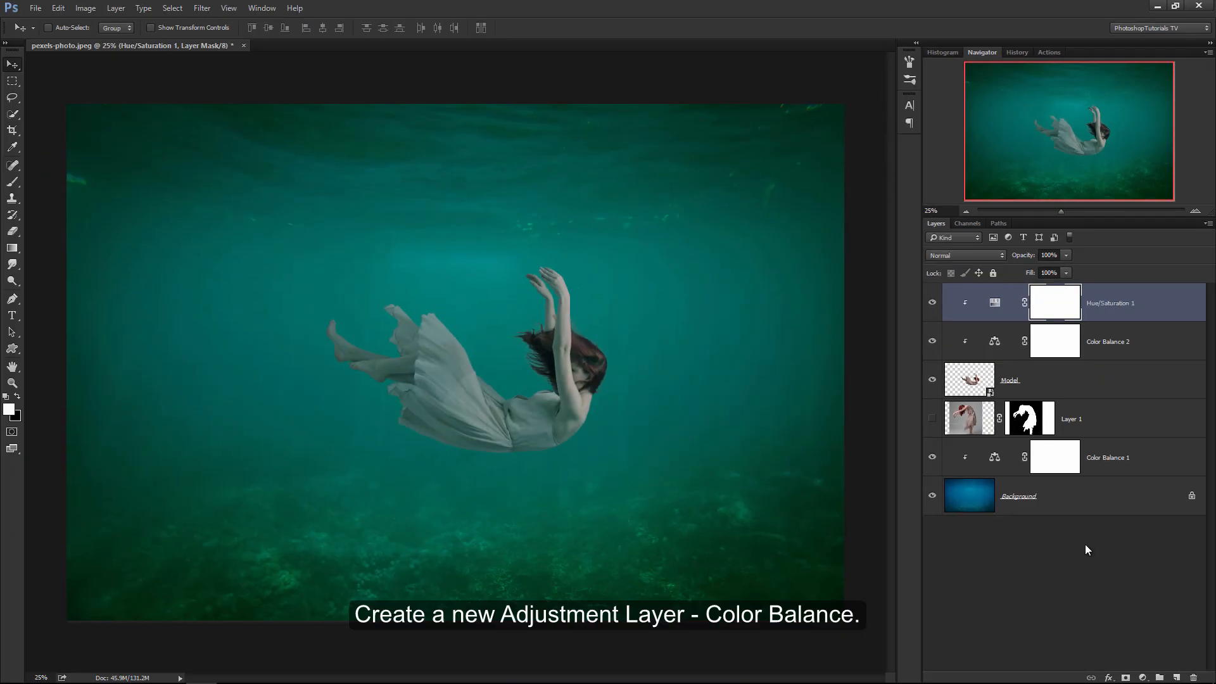
- Add an unclipped Color Balance adjustment above all layers with midtones at Cyan-Red -8, Magenta-Green -3 and Yellow-Blue +8
{"action": "left_click", "coordinate": [1143, 678]}
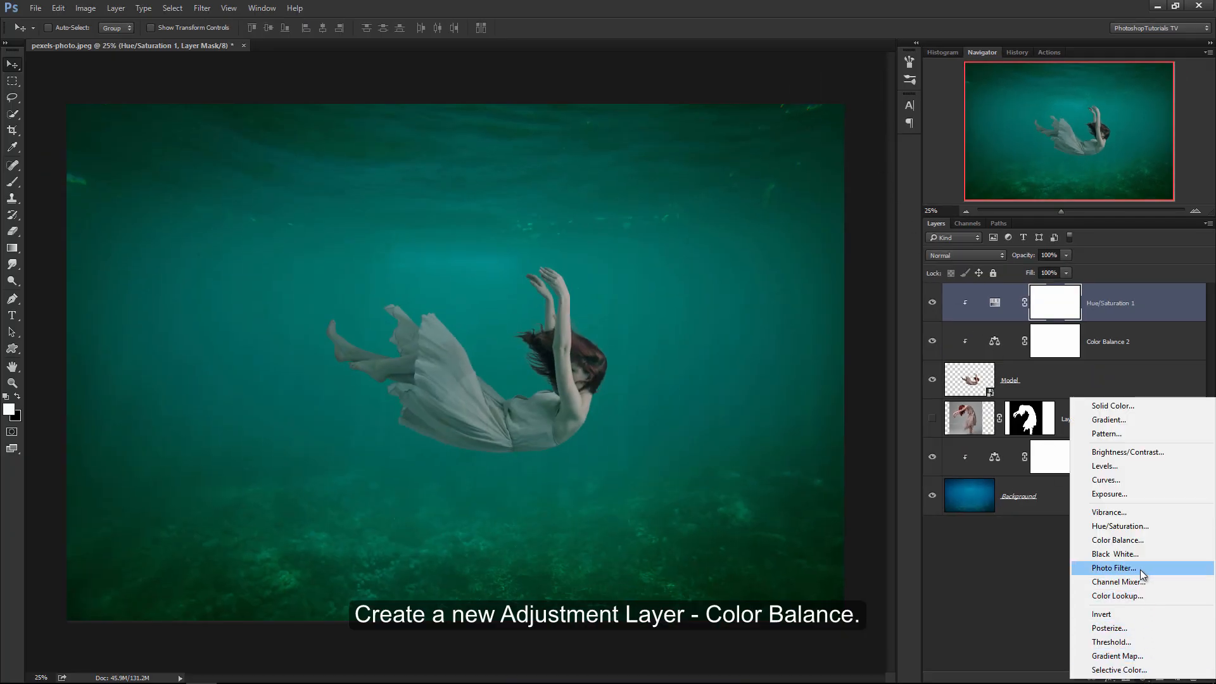
{"action": "left_click", "coordinate": [1080, 540]}
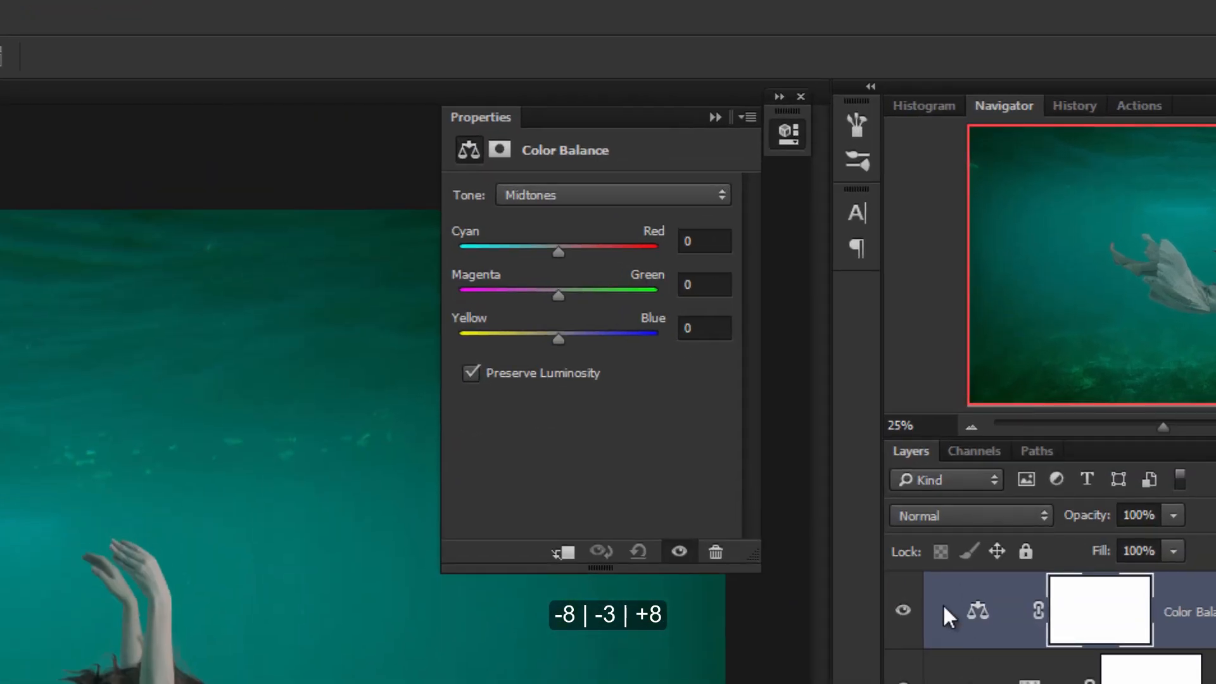
{"action": "left_click_drag", "start_coordinate": [557, 249], "coordinate": [550, 250]}
{"action": "left_click_drag", "start_coordinate": [560, 296], "coordinate": [556, 295]}
{"action": "left_click_drag", "start_coordinate": [558, 338], "coordinate": [568, 338]}
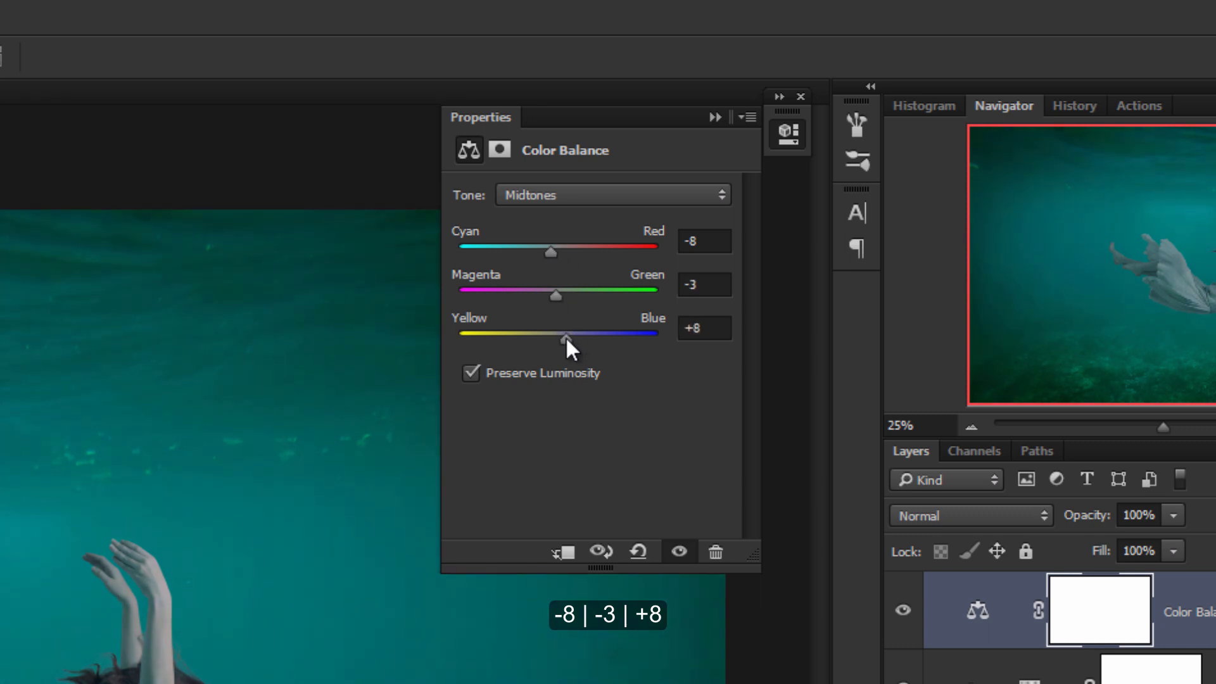
{"action": "left_click", "coordinate": [801, 96]}
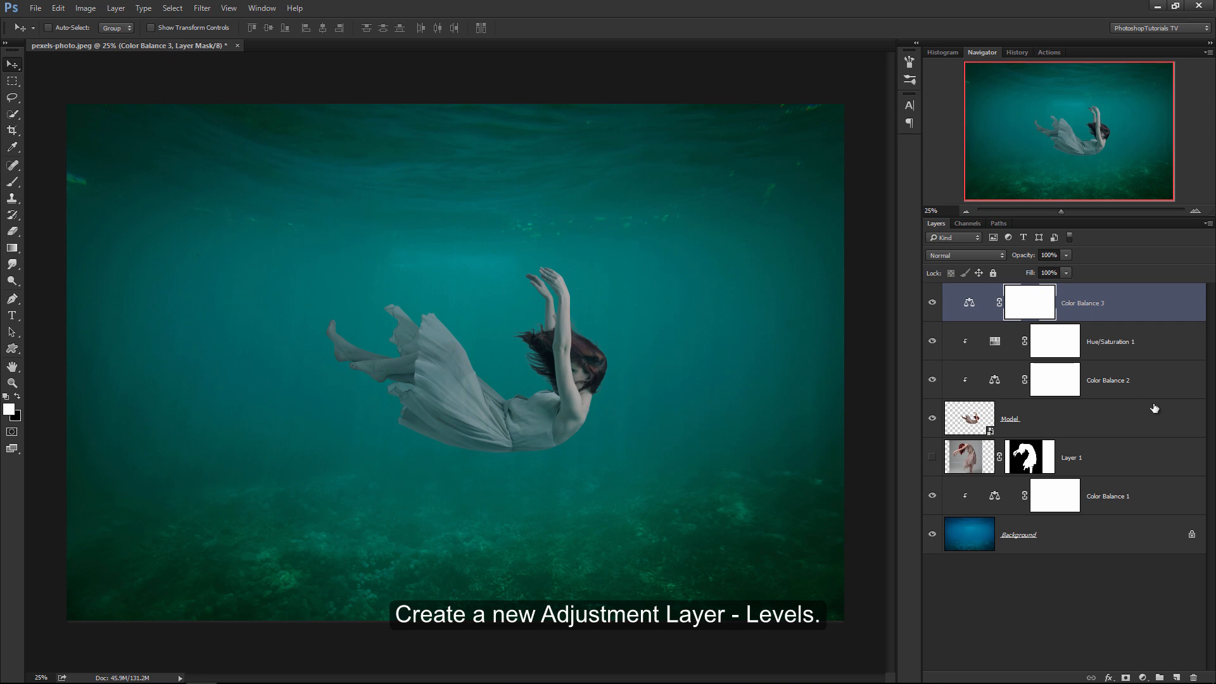
- Add a Levels adjustment layer above the whole composition and set its midtone input to 0.81
{"action": "left_click", "coordinate": [1143, 677]}
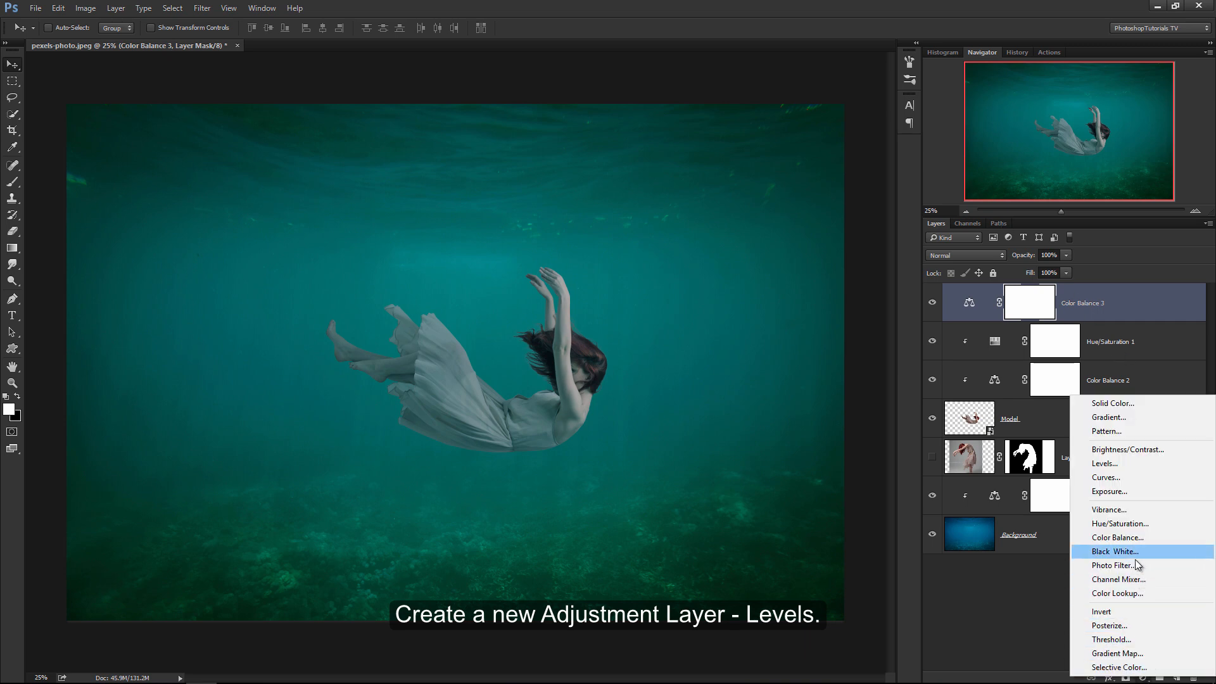
{"action": "left_click", "coordinate": [1083, 466]}
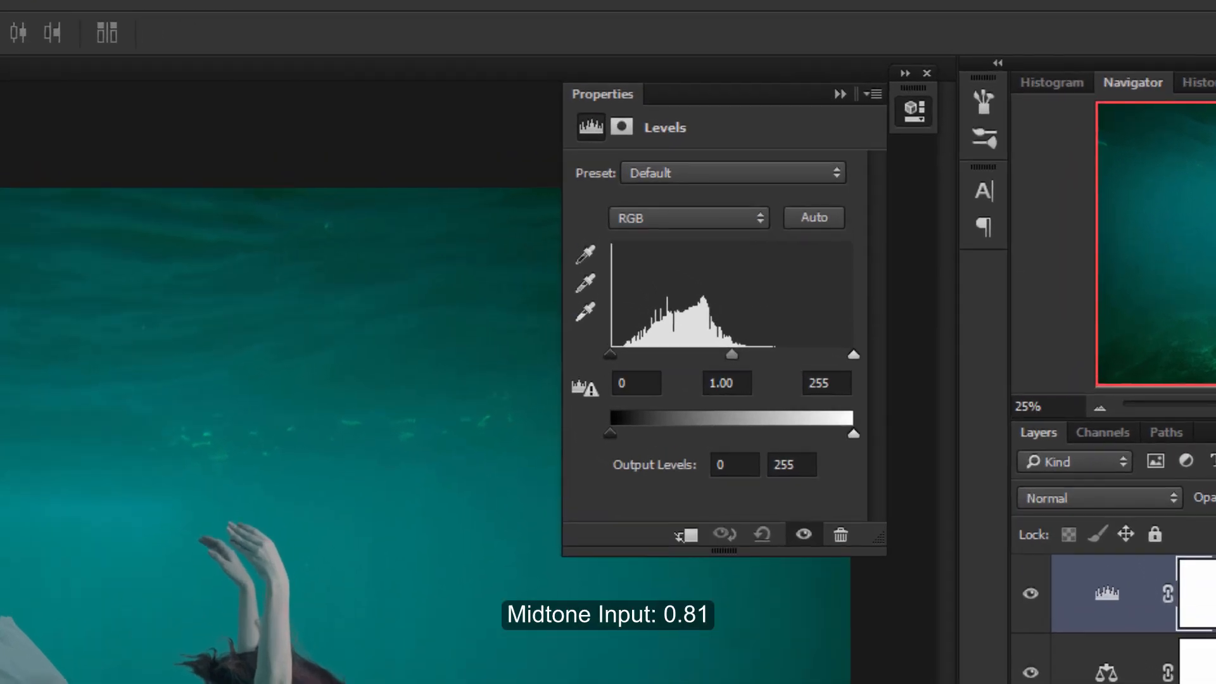
{"action": "left_click_drag", "start_coordinate": [731, 356], "coordinate": [748, 355]}
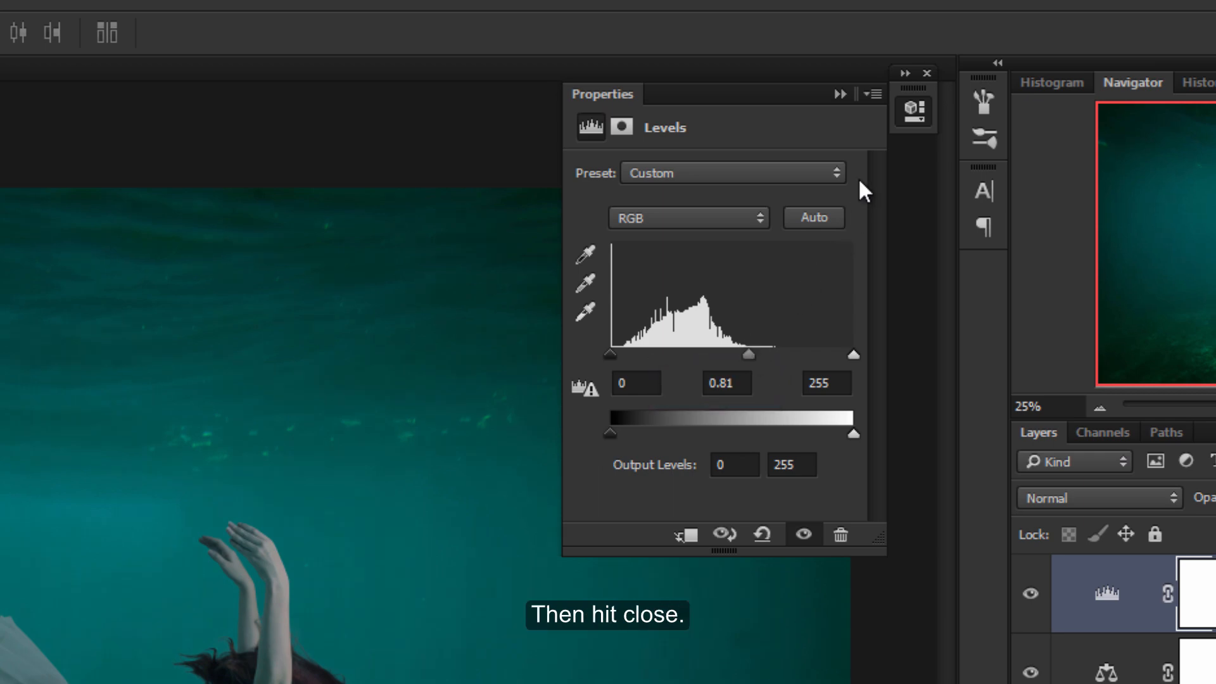
{"action": "left_click", "coordinate": [926, 72]}
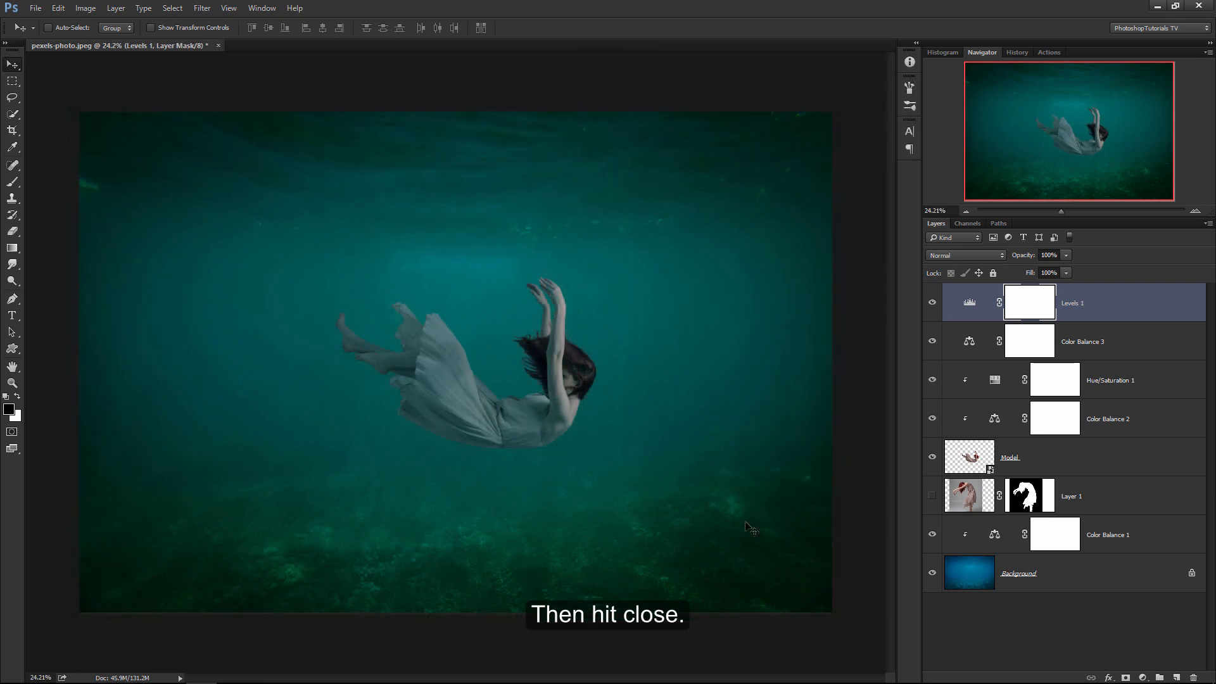
- Add a Solid Color fill layer in black (000000) on top of the layer stack
{"action": "left_click", "coordinate": [1143, 677]}
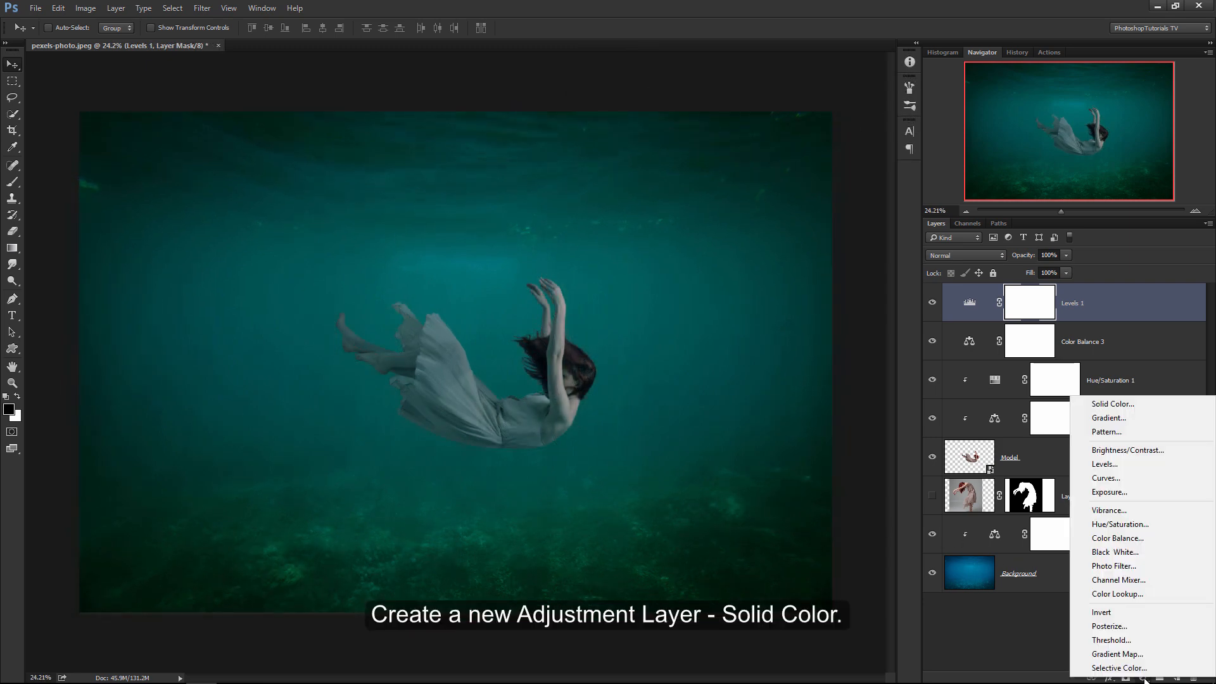
{"action": "left_click", "coordinate": [1142, 406]}
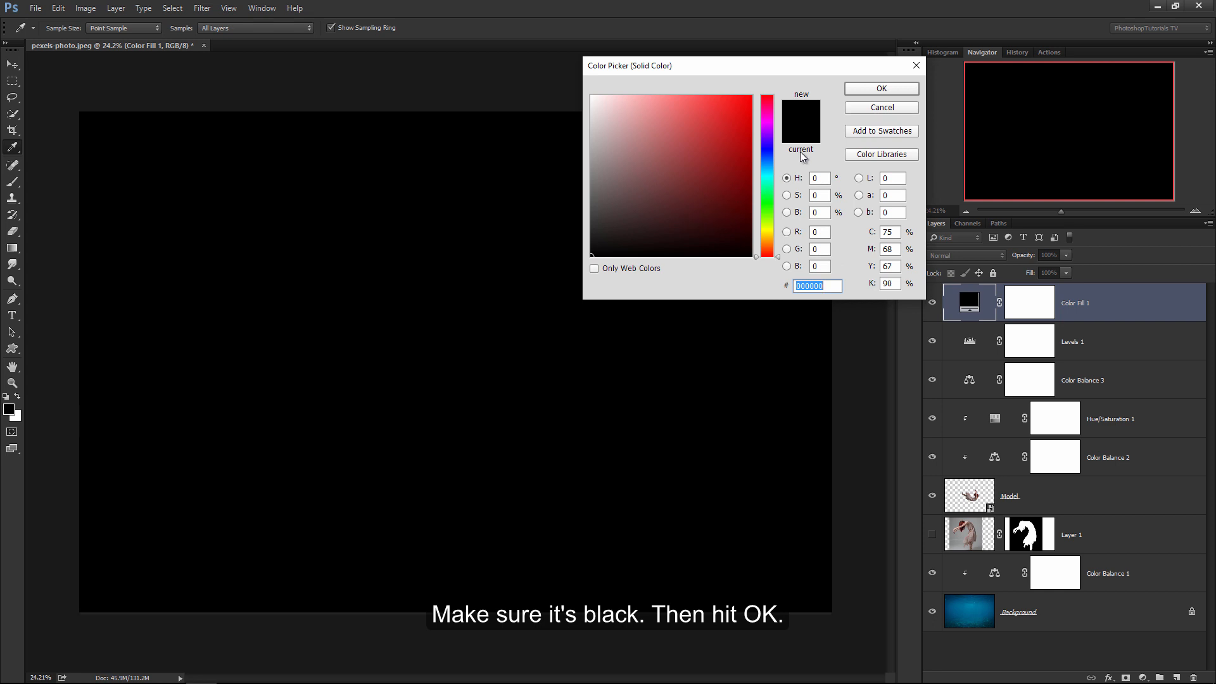
{"action": "left_click", "coordinate": [861, 90]}
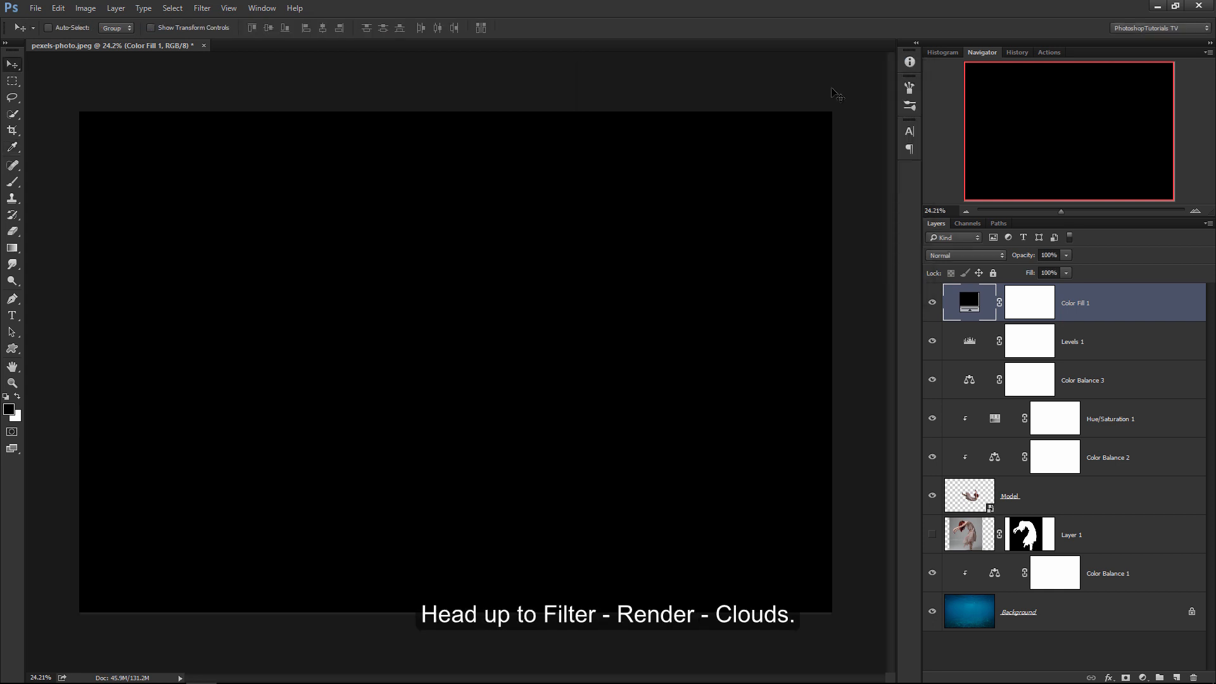
- Render the Clouds filter on the black fill layer, rasterizing the layer
{"action": "left_click", "coordinate": [202, 8]}
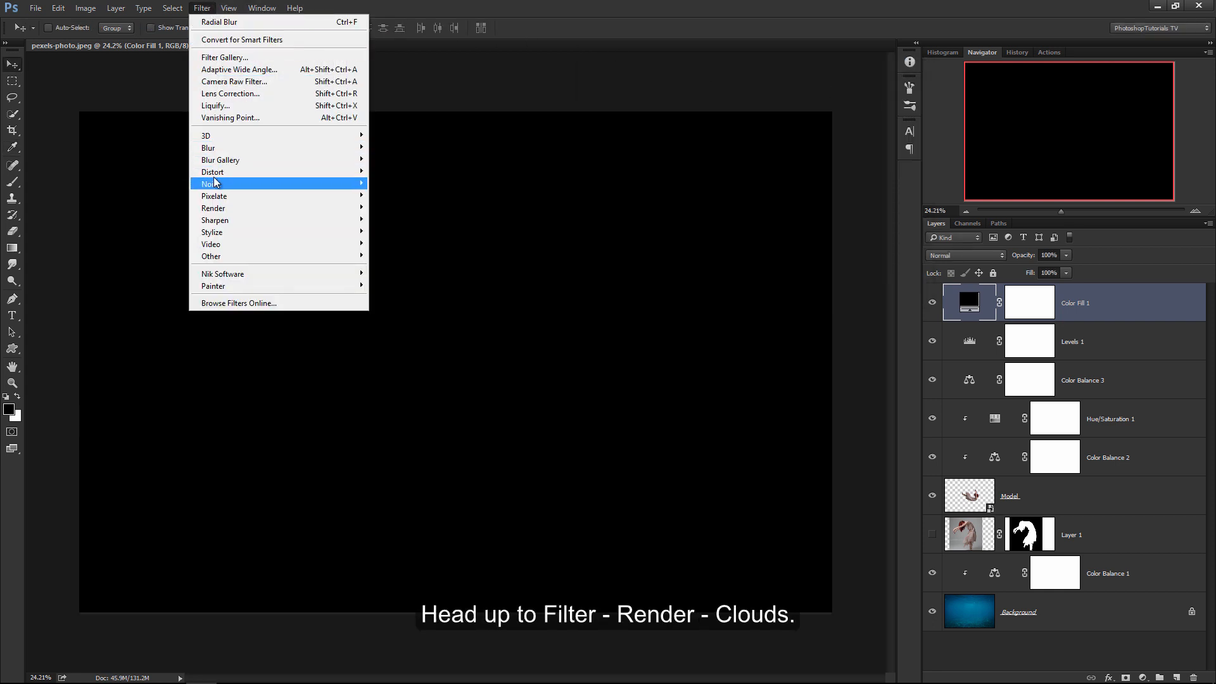
{"action": "mouse_move", "coordinate": [299, 209]}
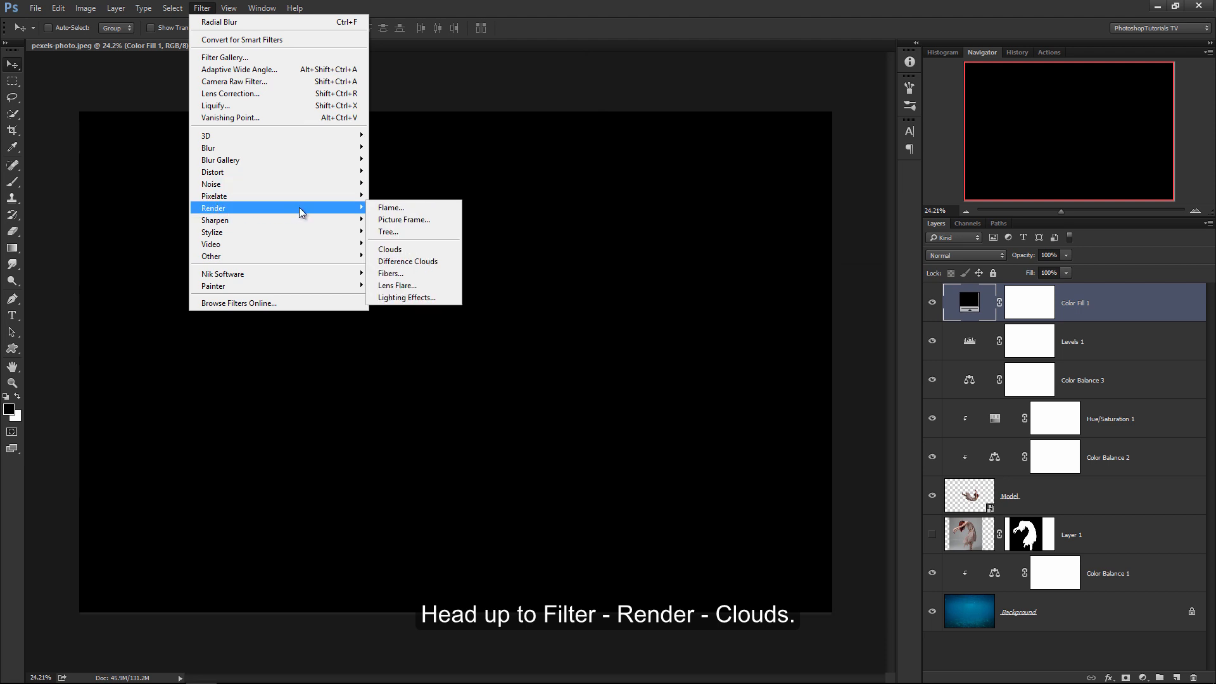
{"action": "left_click", "coordinate": [379, 251]}
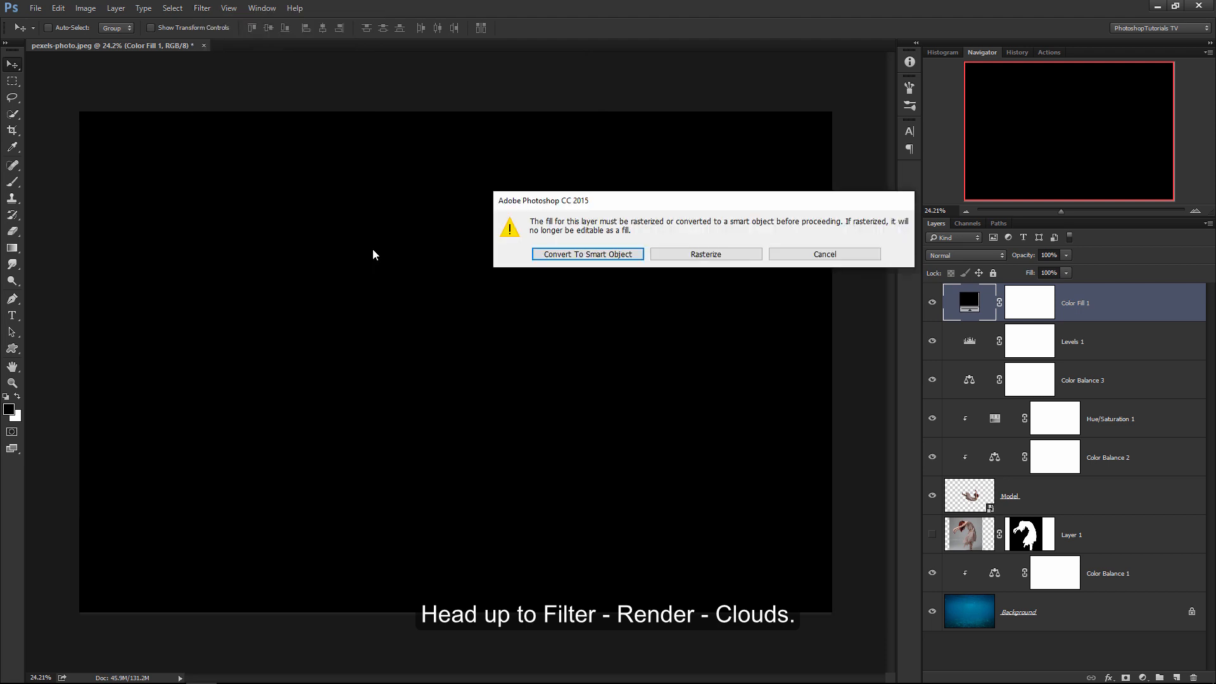
{"action": "left_click", "coordinate": [697, 254]}
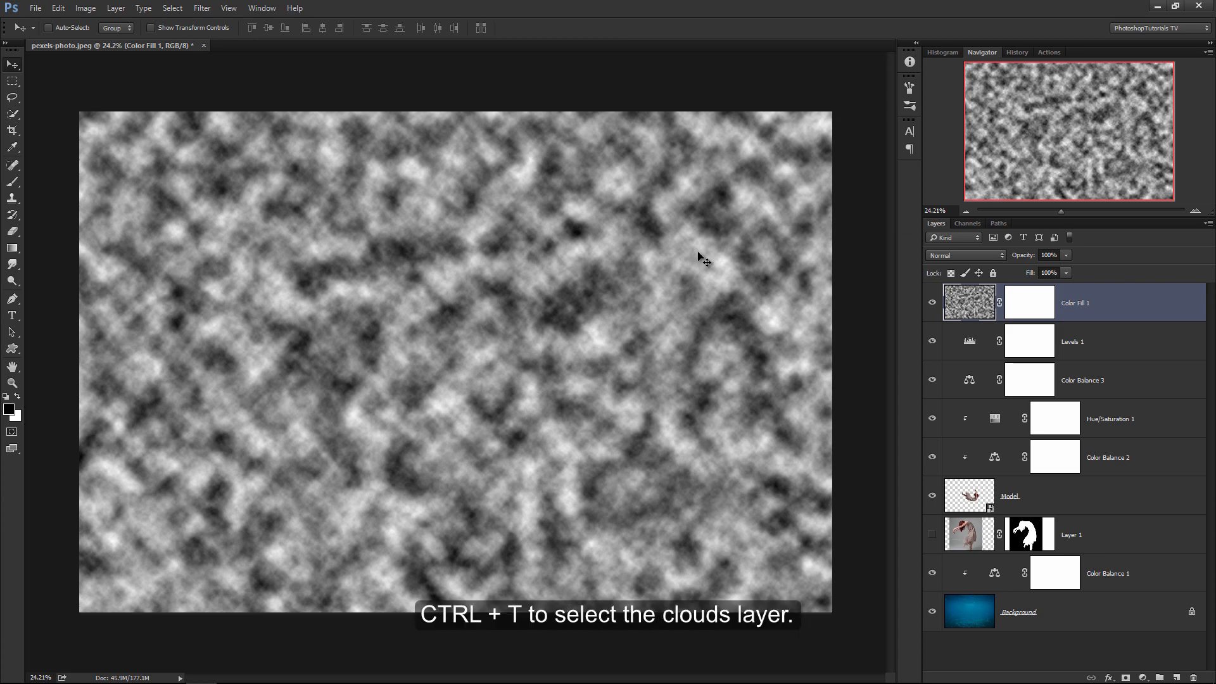
- Scale the clouds layer proportionally to 200% width and height with Free Transform
{"action": "key", "text": "ctrl+t"}
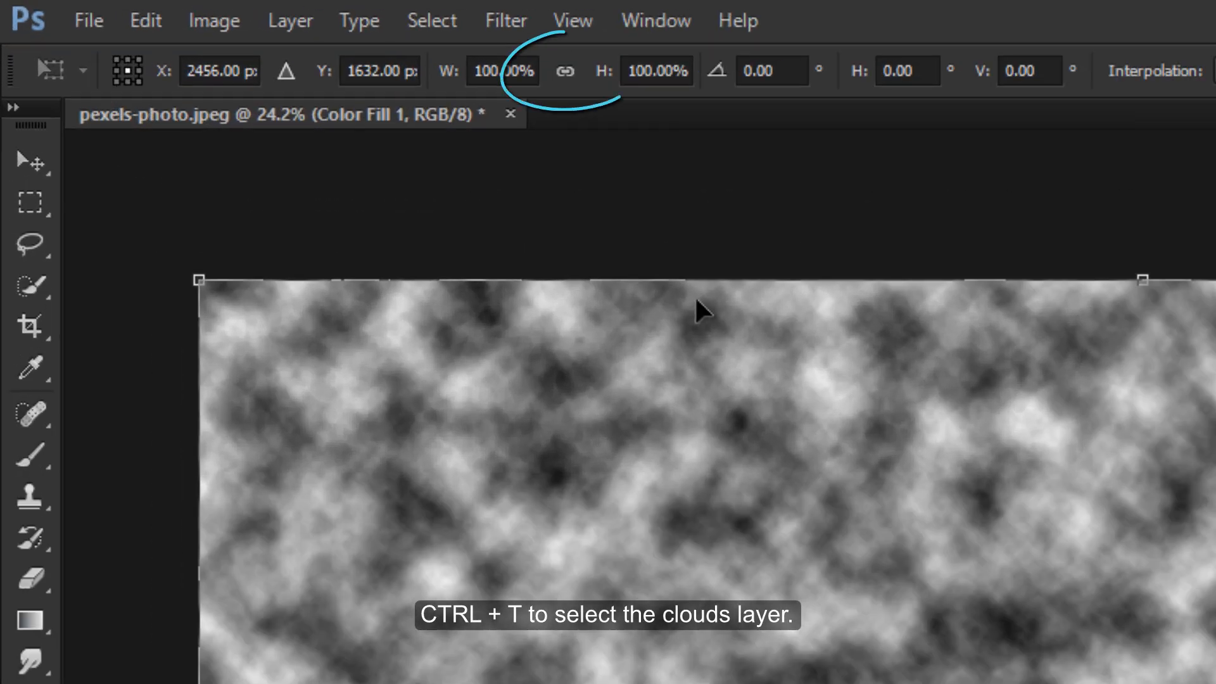
{"action": "left_click", "coordinate": [565, 71]}
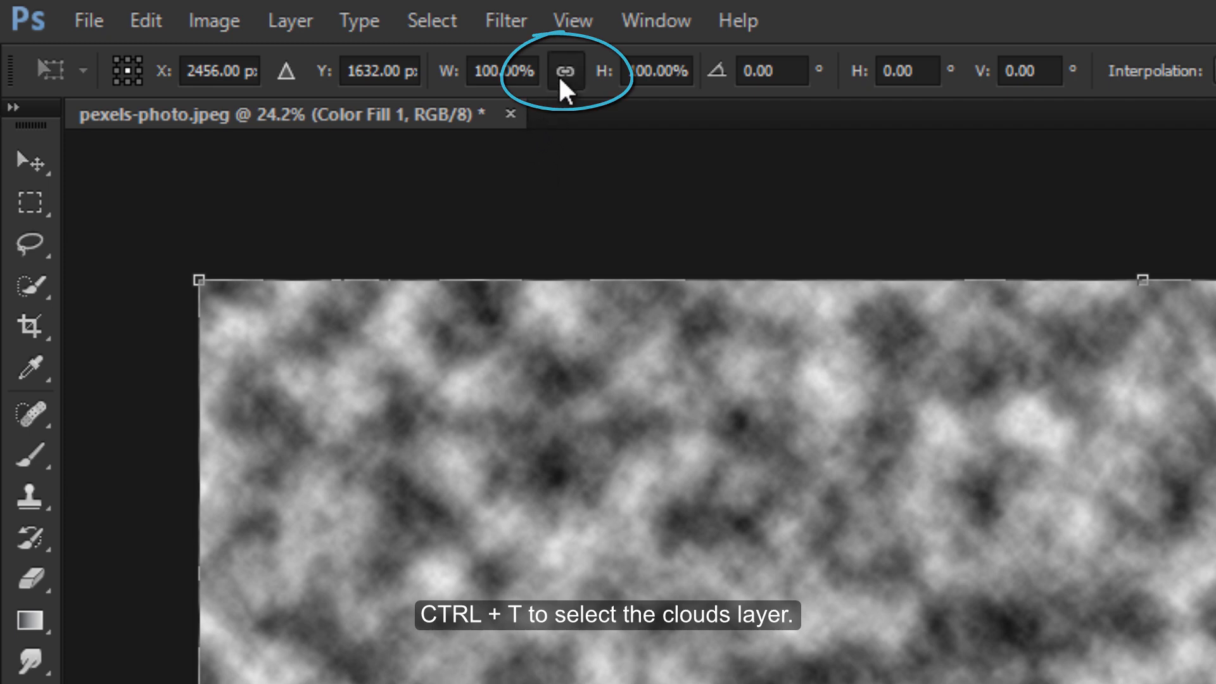
{"action": "double_click", "coordinate": [501, 70]}
{"action": "type", "text": "20"}
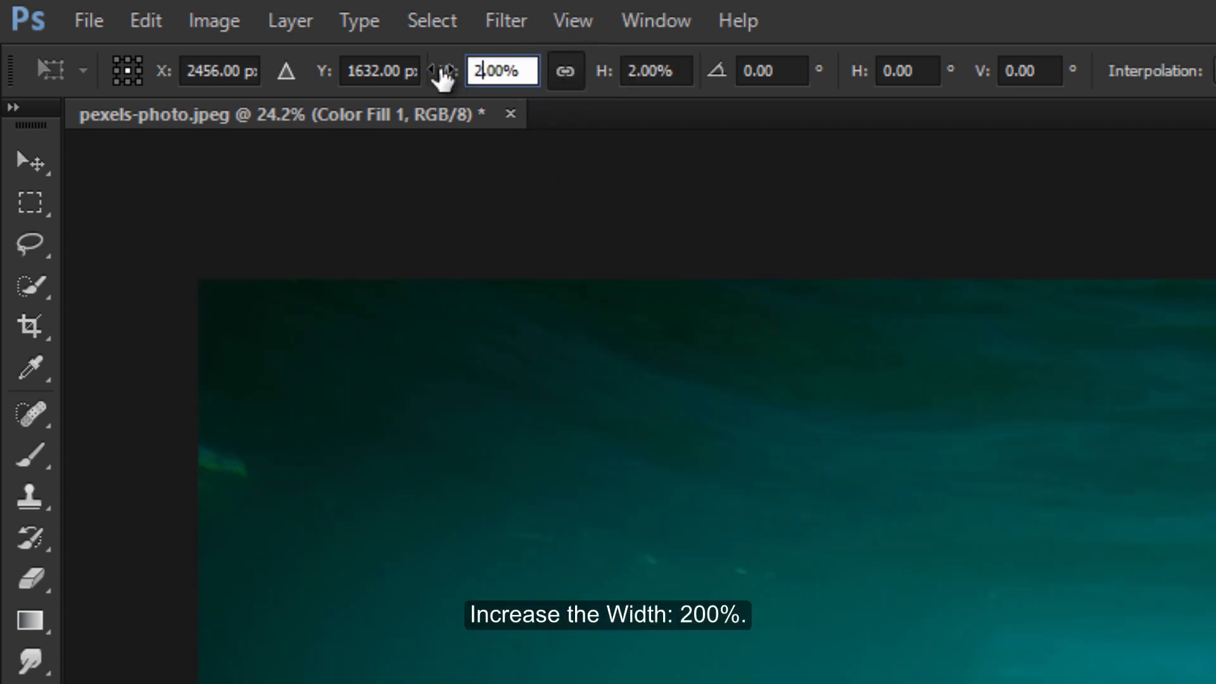
{"action": "type", "text": "0"}
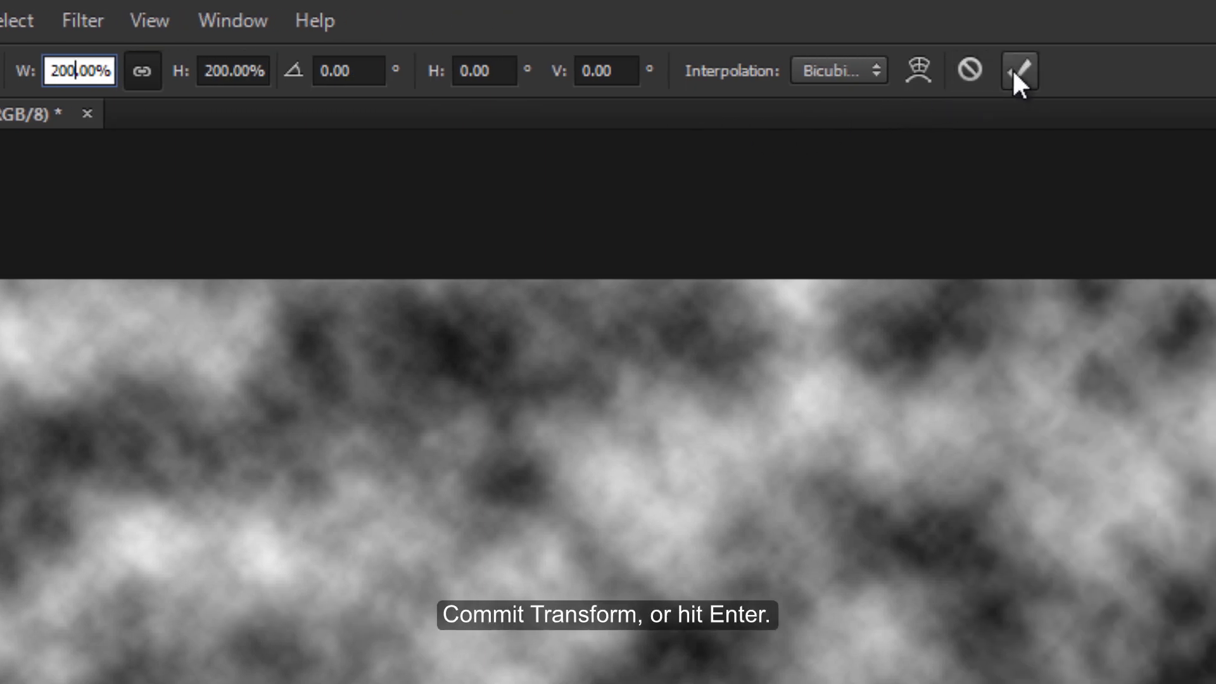
{"action": "left_click", "coordinate": [1015, 70]}
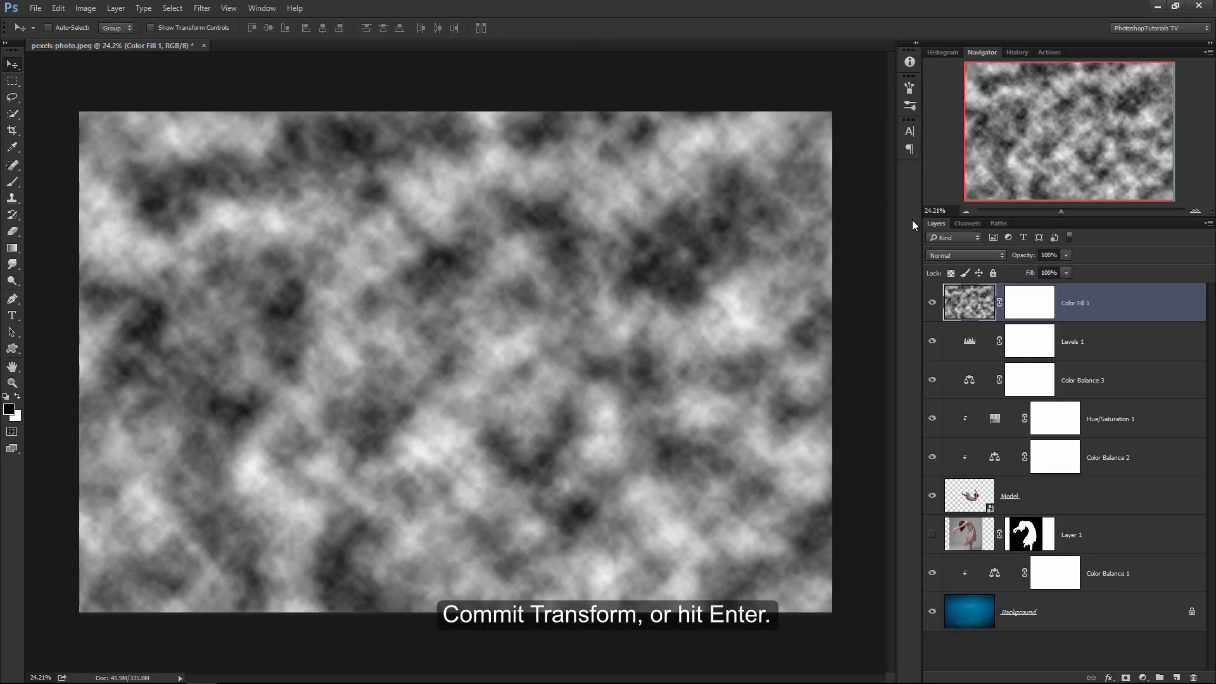
- Set the clouds layer's blend mode to Color Dodge and move the clouds up so they cover only the top of the image
{"action": "left_click", "coordinate": [944, 254]}
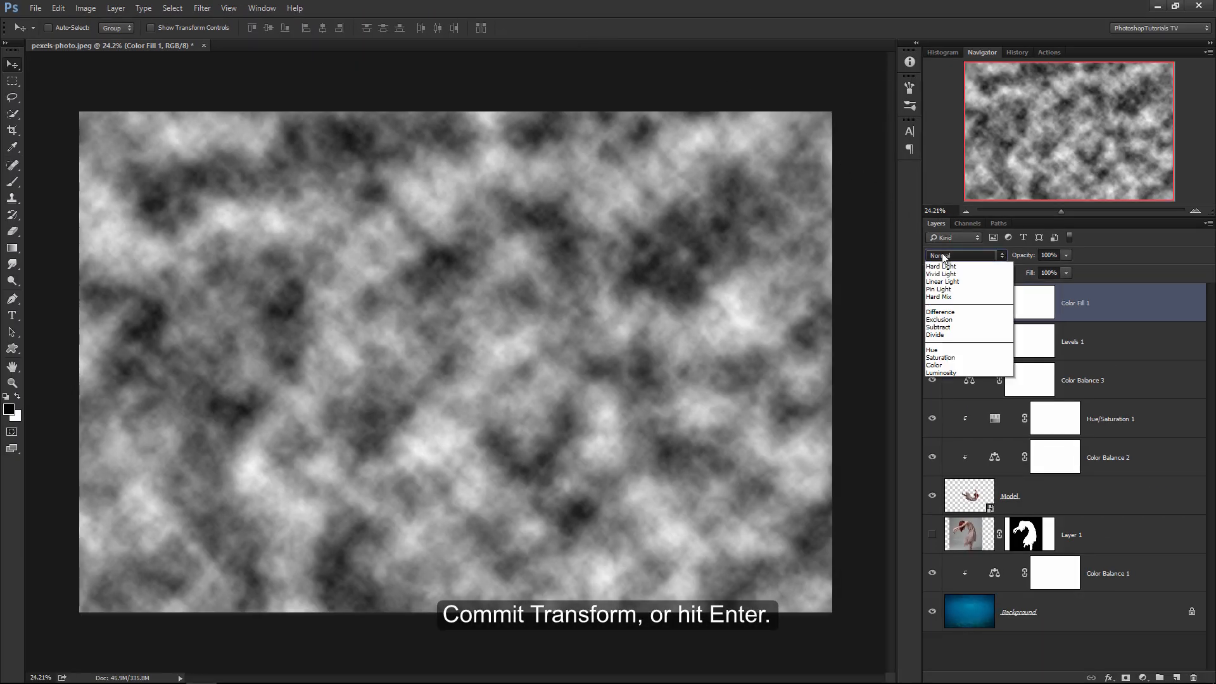
{"action": "left_click", "coordinate": [940, 349]}
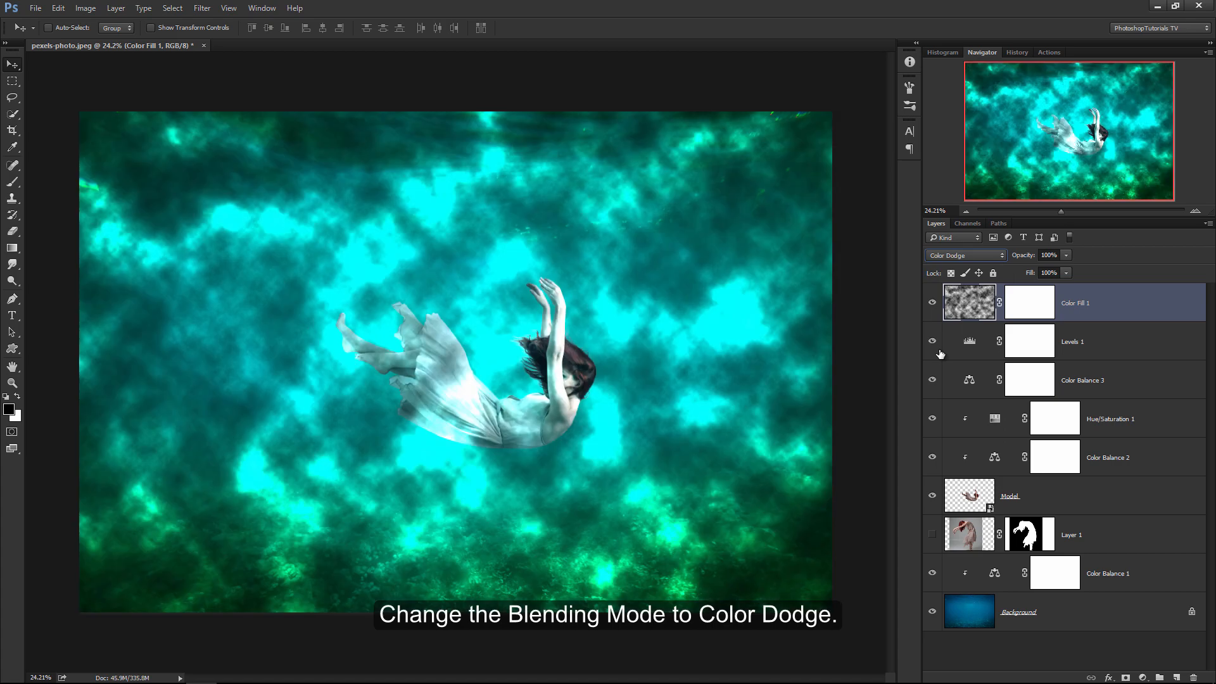
{"action": "key", "text": "ctrl+t"}
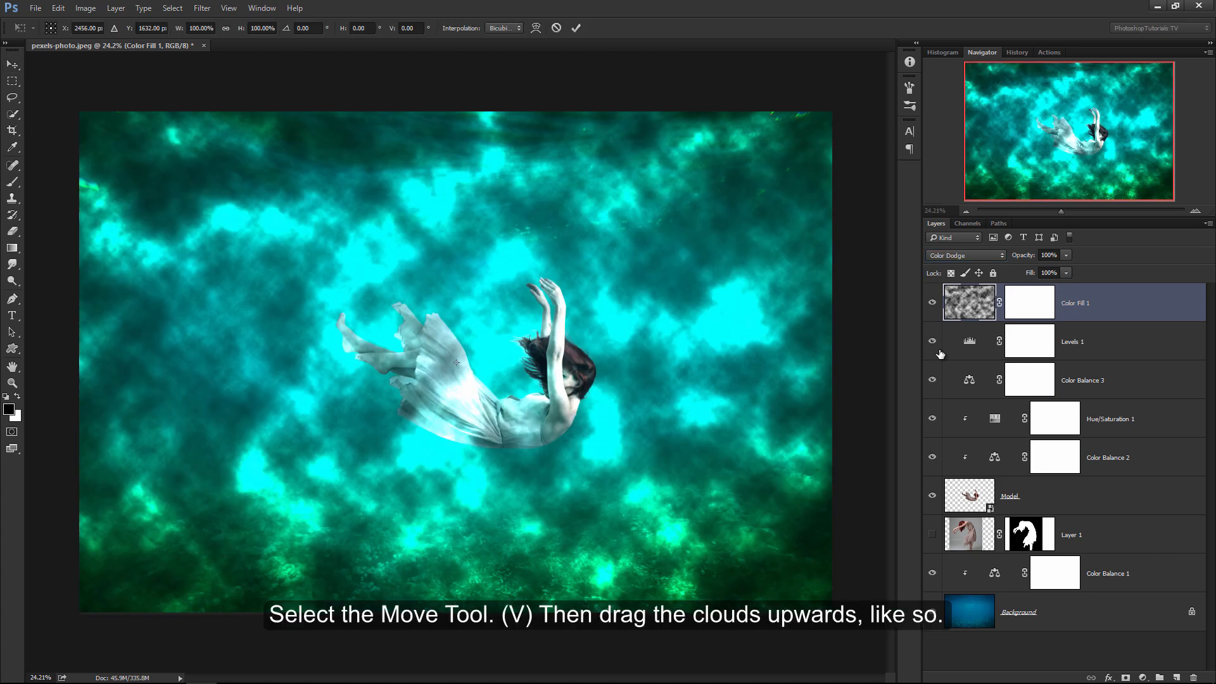
{"action": "left_click_drag", "start_coordinate": [617, 539], "coordinate": [628, 168]}
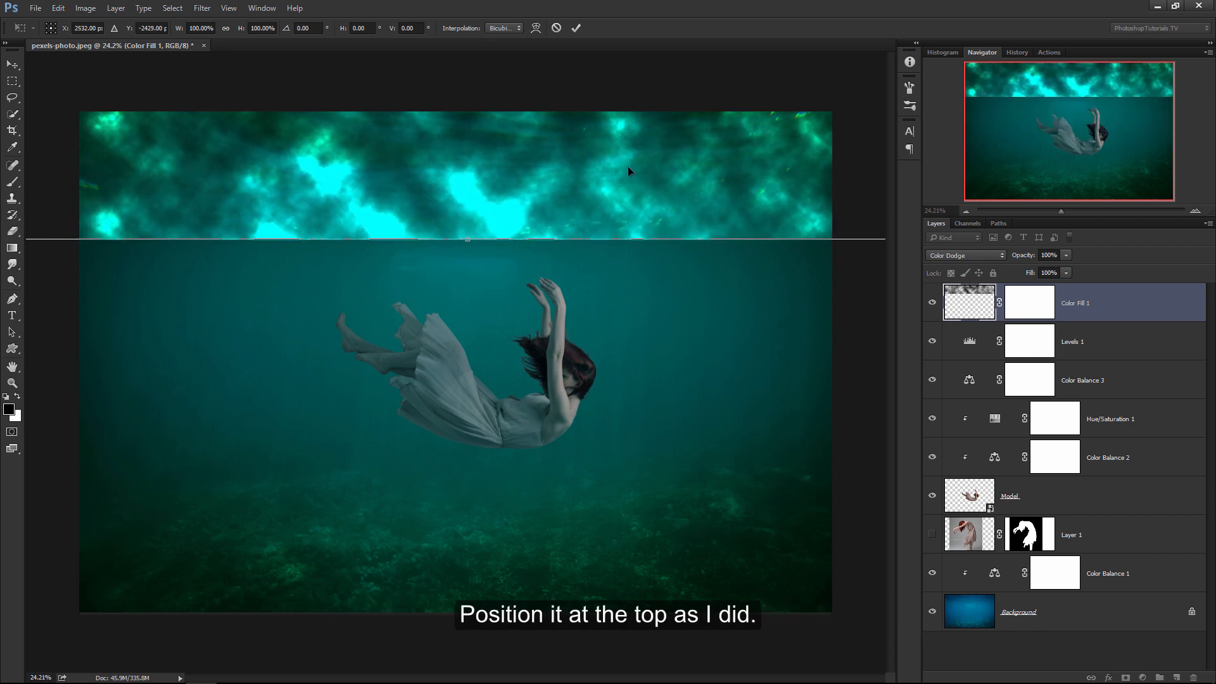
{"action": "left_click", "coordinate": [576, 28]}
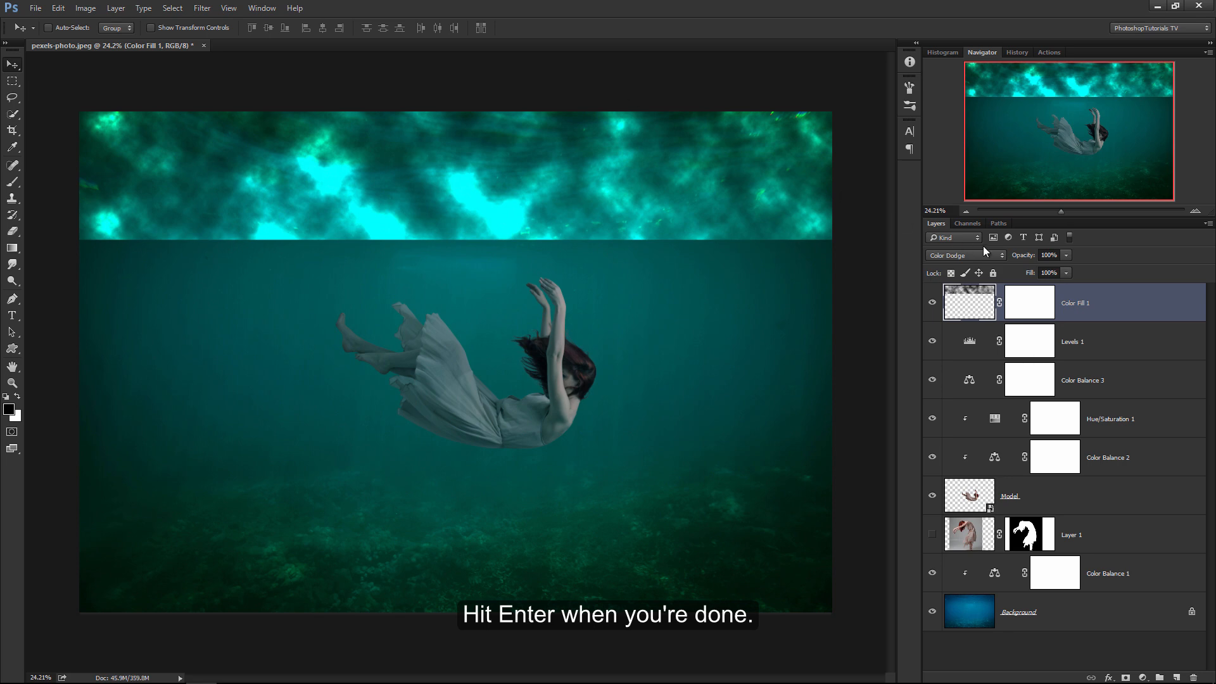
- Reduce the clouds layer's opacity to 40% and paint black on its mask with a soft brush to blend away the clouds' hard lower edge
{"action": "left_click_drag", "start_coordinate": [1021, 255], "coordinate": [990, 253]}
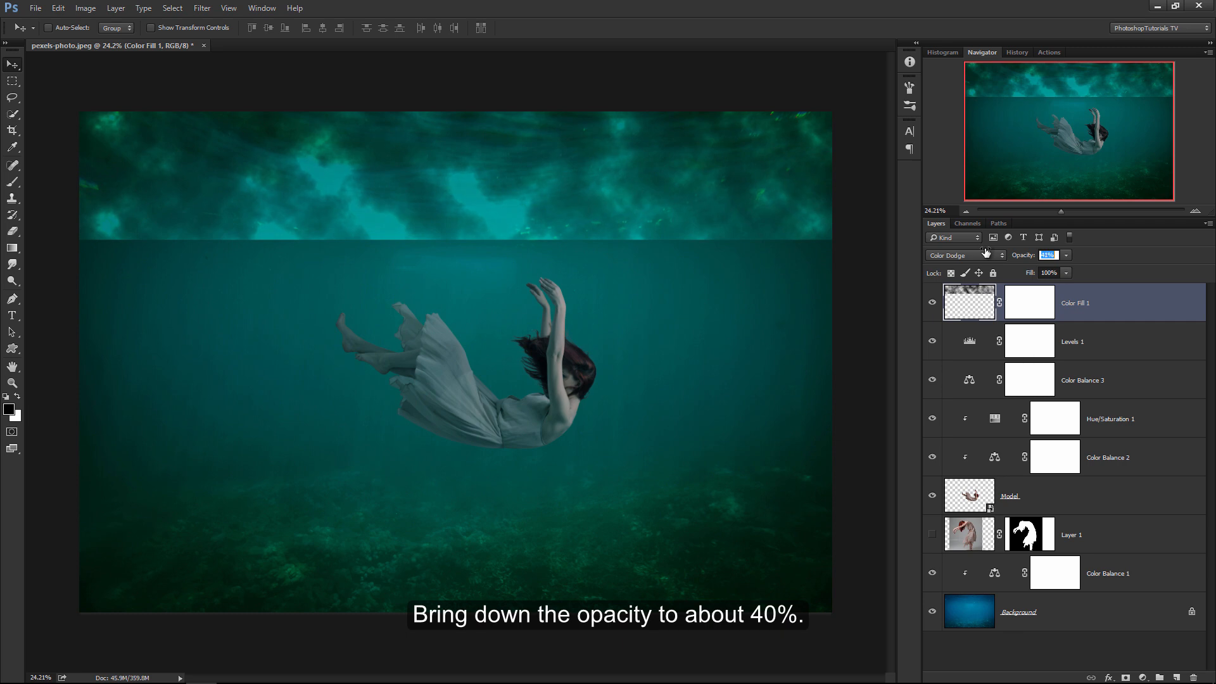
{"action": "left_click_drag", "start_coordinate": [985, 252], "coordinate": [983, 253]}
{"action": "left_click", "coordinate": [1026, 315]}
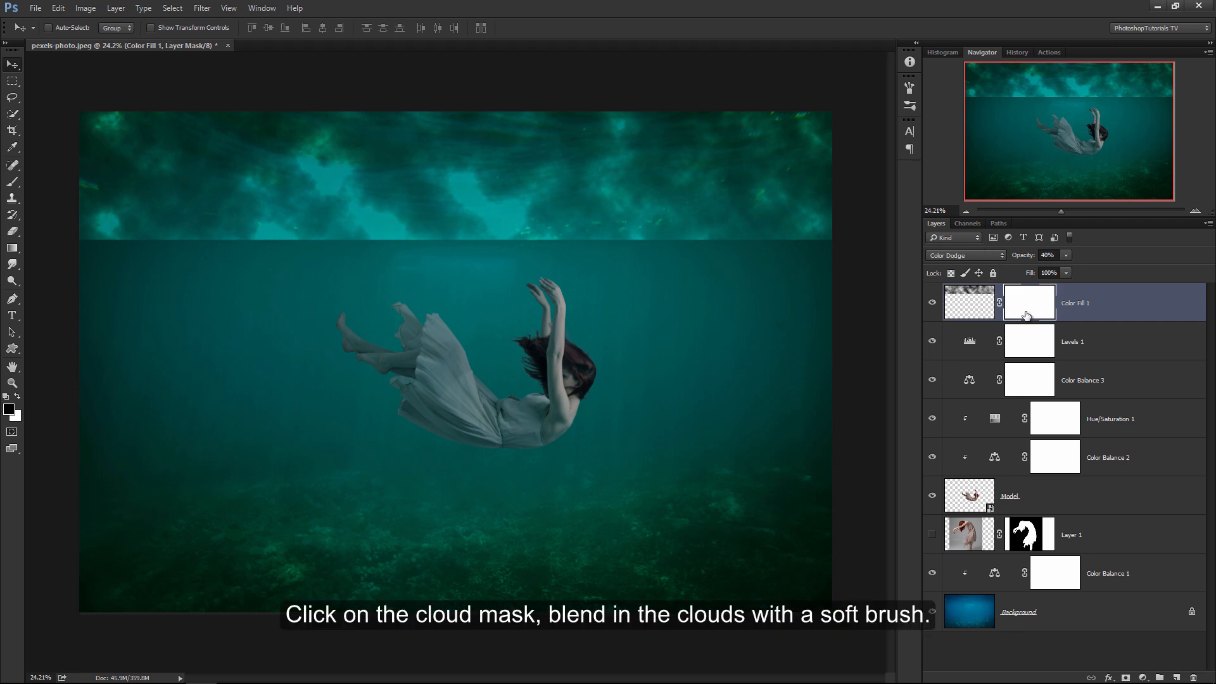
{"action": "key", "text": "b"}
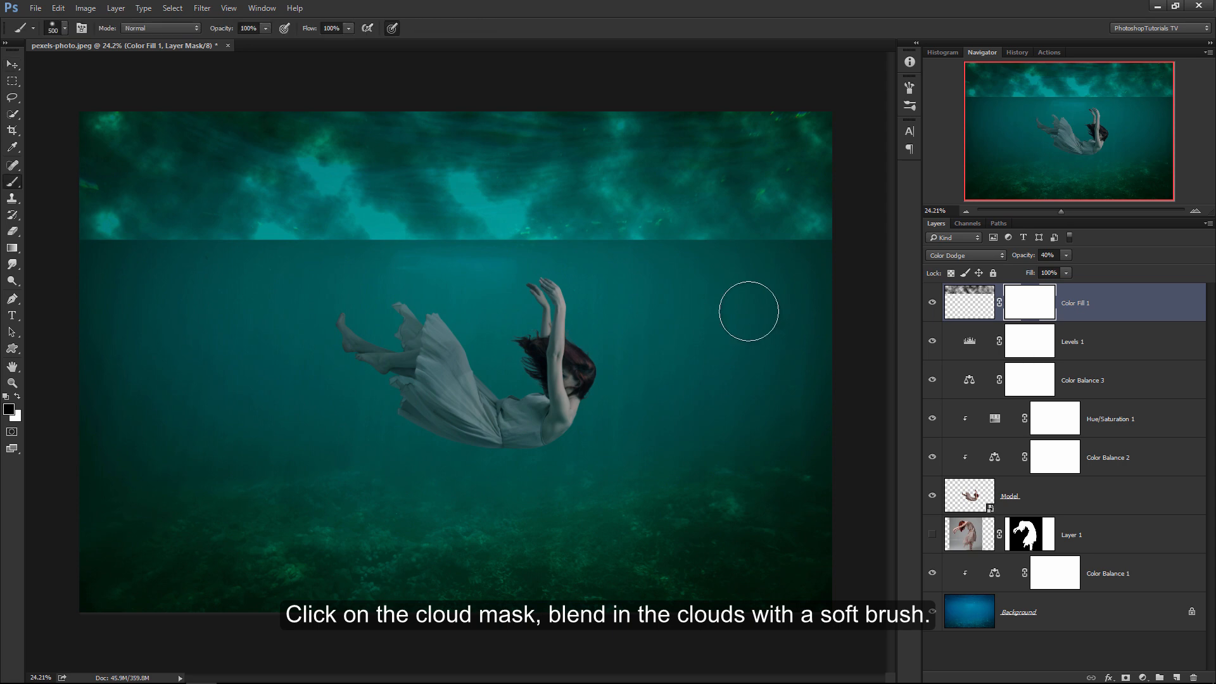
{"action": "mouse_move", "coordinate": [716, 279]}
{"action": "left_mouse_down"}
{"action": "mouse_move", "coordinate": [842, 267]}
{"action": "mouse_move", "coordinate": [467, 280]}
{"action": "mouse_move", "coordinate": [626, 277]}
{"action": "mouse_move", "coordinate": [125, 249]}
{"action": "left_mouse_up"}
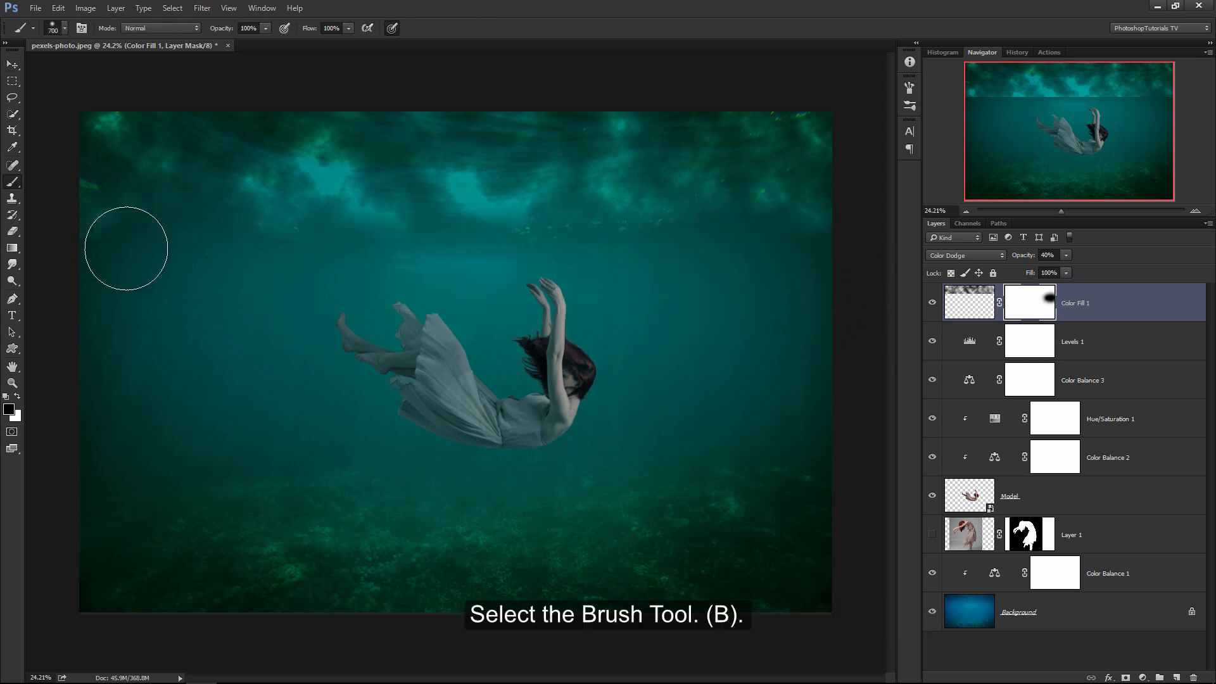
{"action": "mouse_move", "coordinate": [521, 283]}
{"action": "left_mouse_down"}
{"action": "mouse_move", "coordinate": [836, 228]}
{"action": "mouse_move", "coordinate": [150, 233]}
{"action": "mouse_move", "coordinate": [723, 277]}
{"action": "left_mouse_up"}
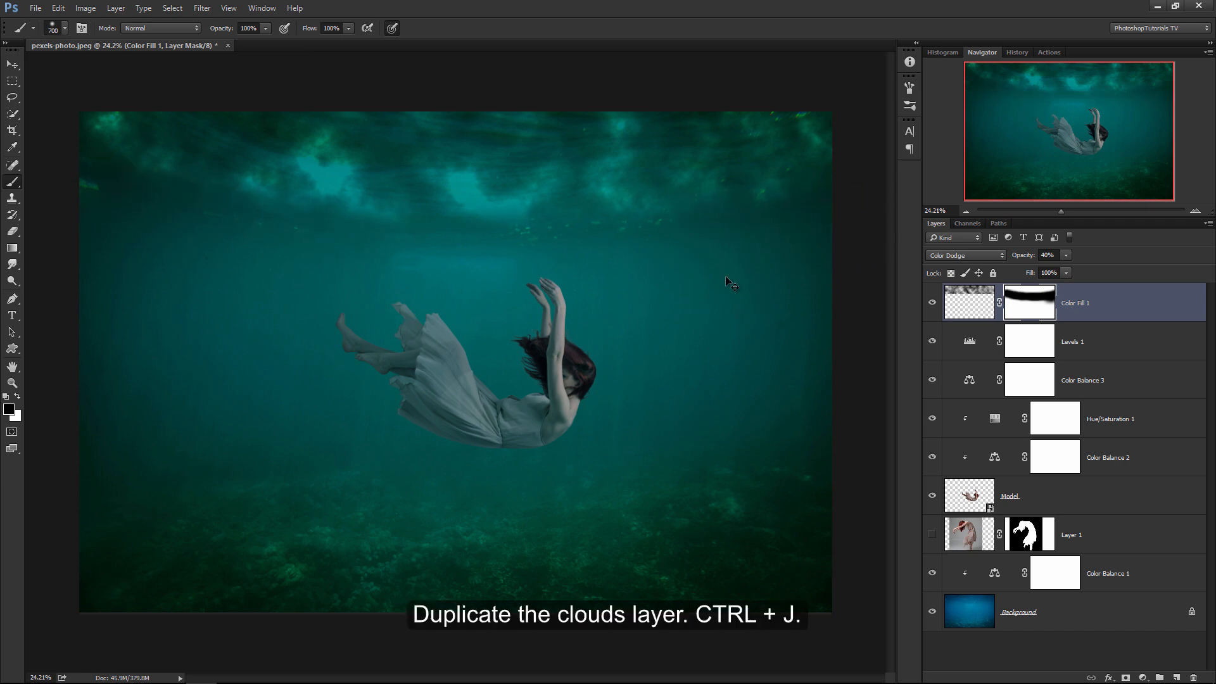
- Duplicate the clouds layer and apply a Radial Blur to the copy with amount 100, Zoom method and Good quality
{"action": "key", "text": "ctrl+j"}
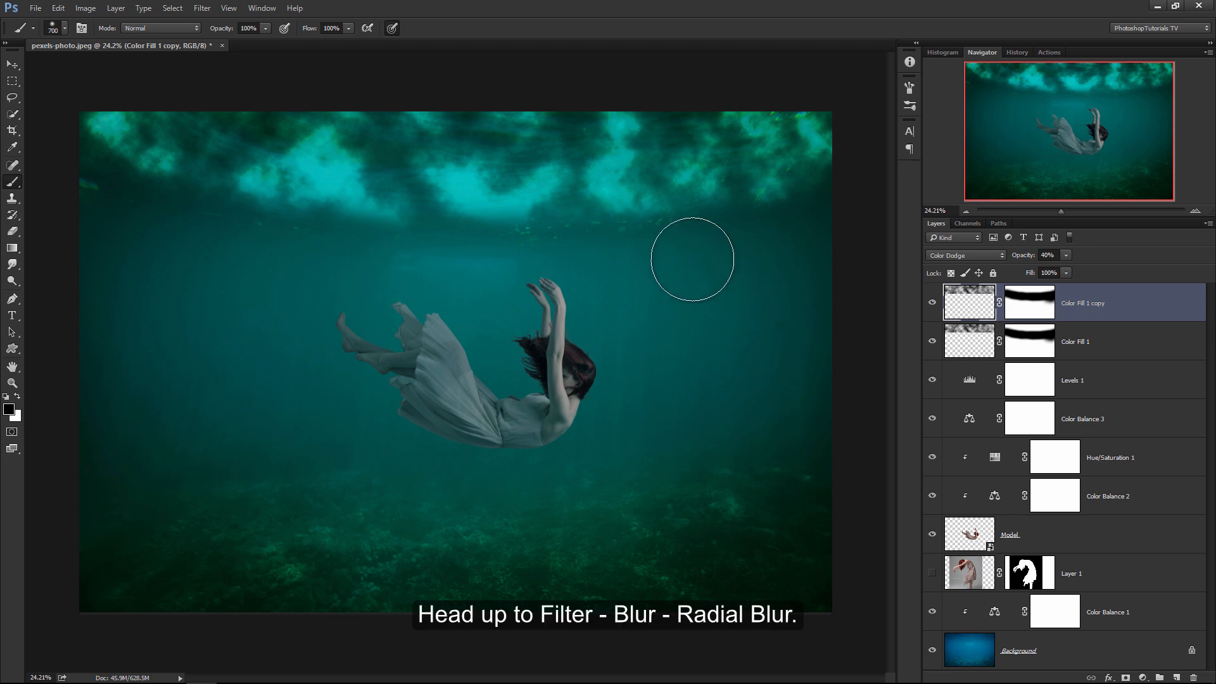
{"action": "left_click", "coordinate": [203, 13]}
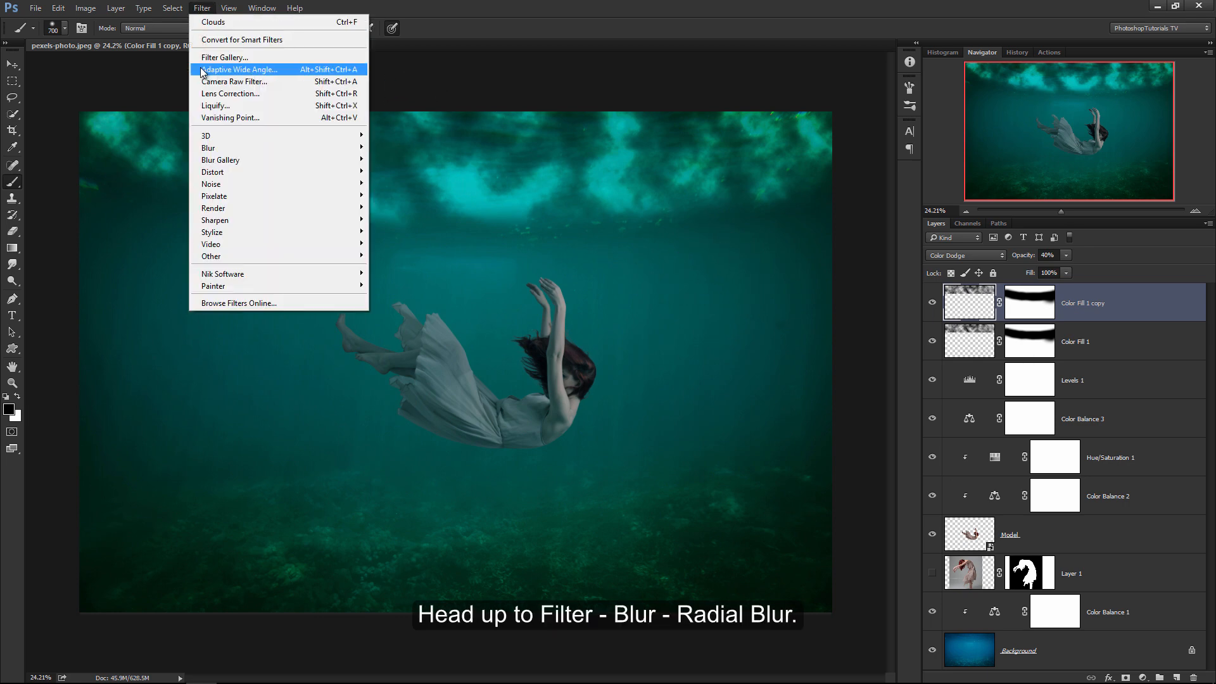
{"action": "mouse_move", "coordinate": [206, 148]}
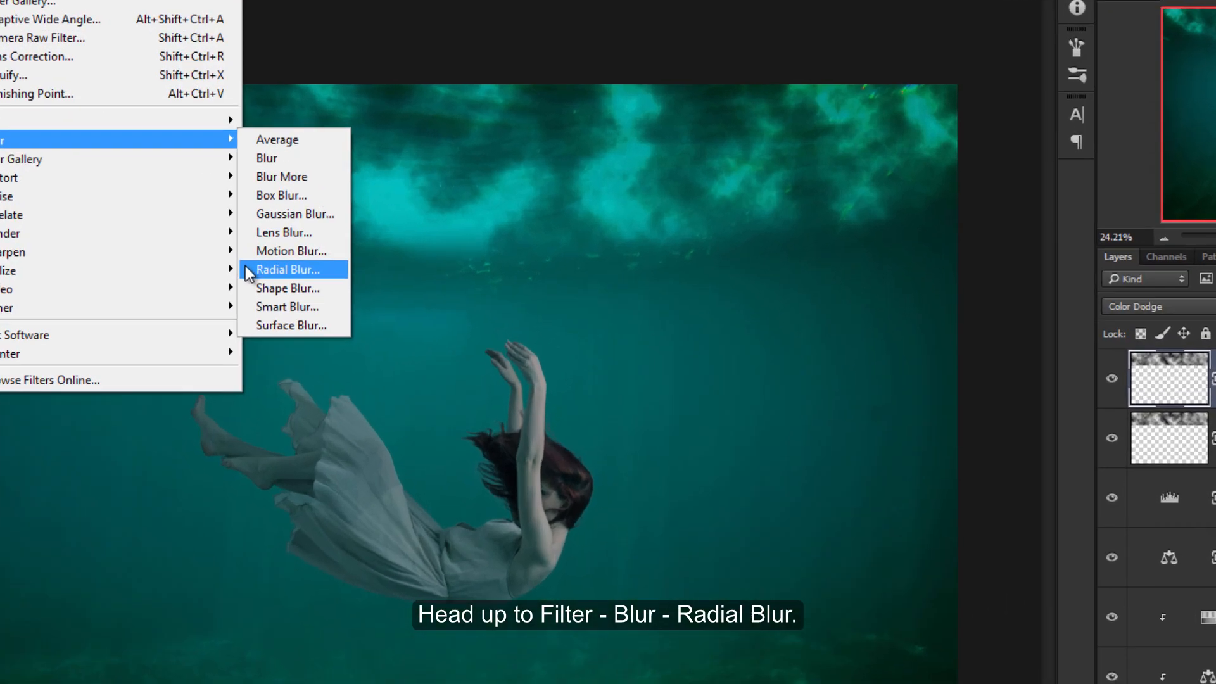
{"action": "left_click", "coordinate": [373, 233]}
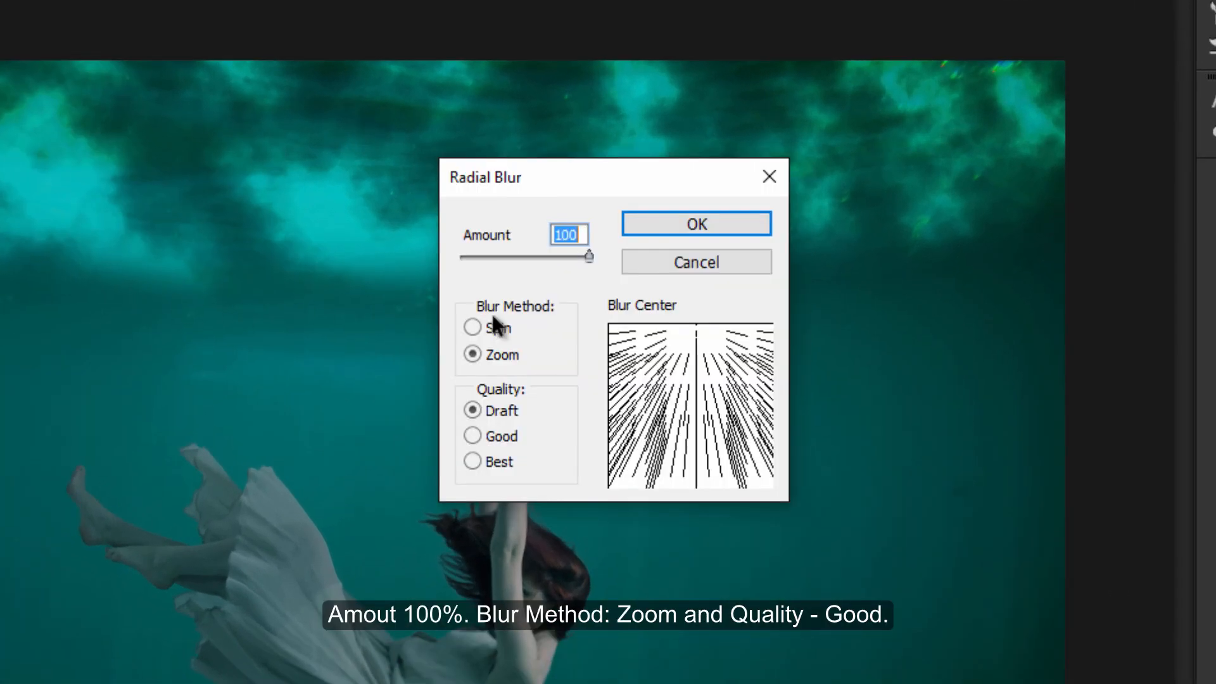
{"action": "left_click", "coordinate": [489, 439]}
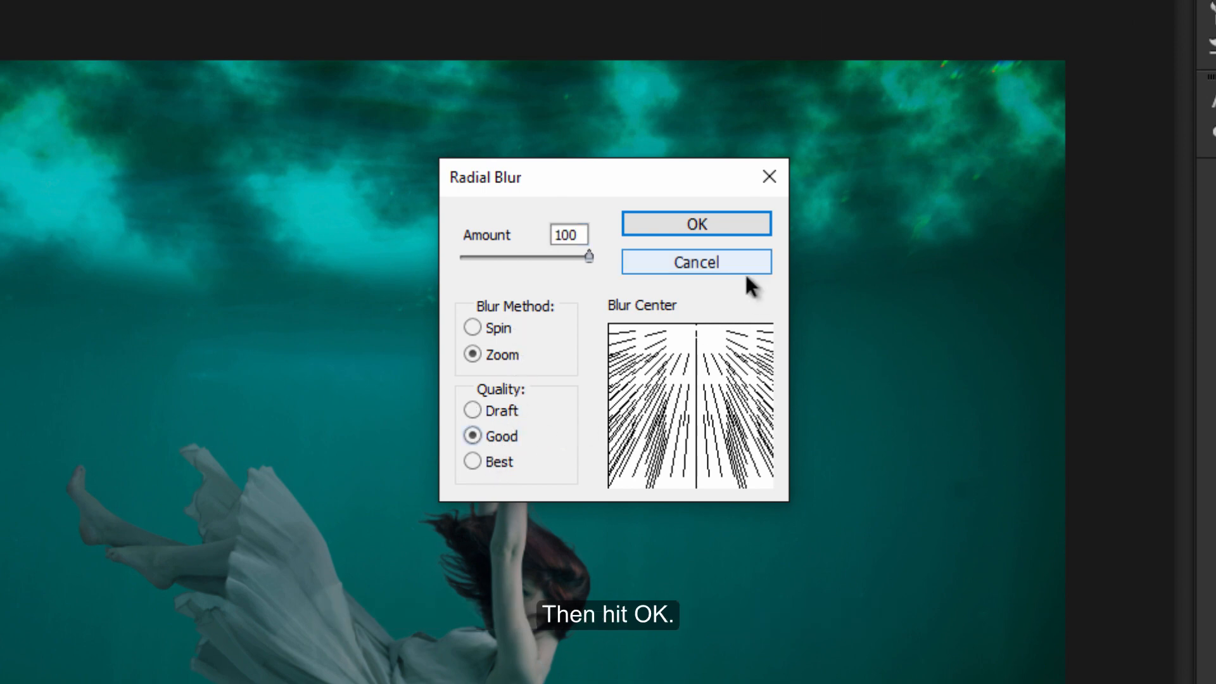
{"action": "left_click", "coordinate": [751, 228]}
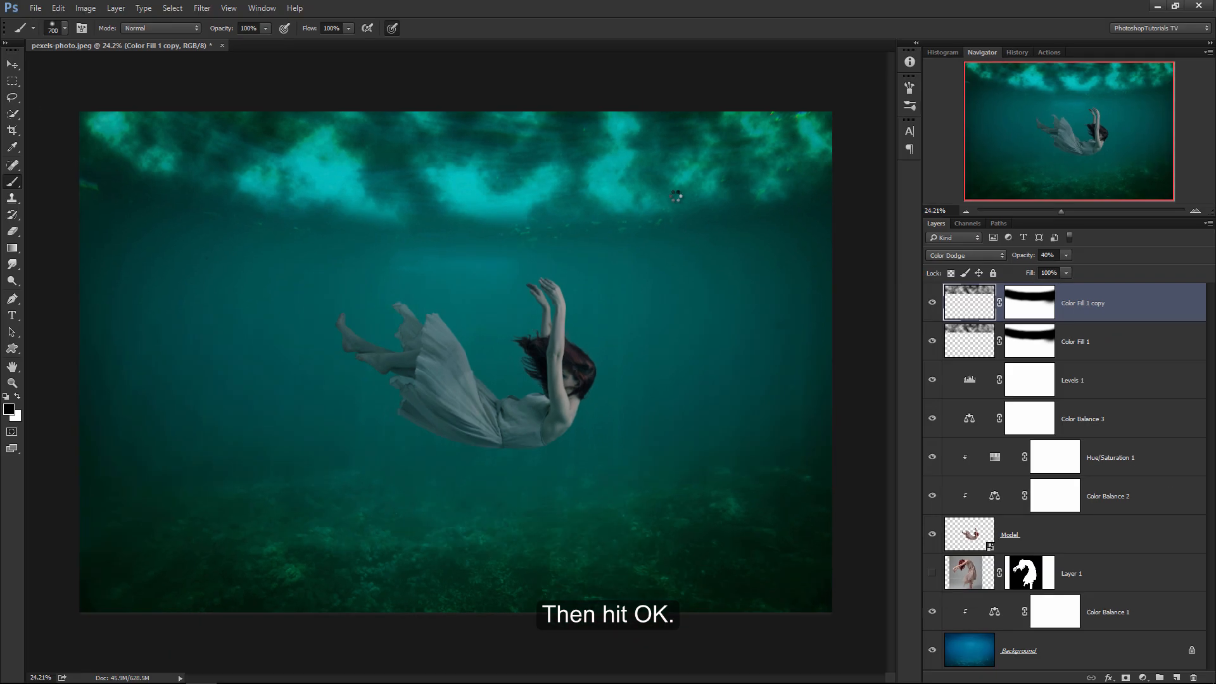
- Lower the opacity of the original clouds layer, Color Fill 1, to about 20%
{"action": "left_click", "coordinate": [969, 340]}
{"action": "left_click_drag", "start_coordinate": [1026, 256], "coordinate": [1012, 254]}
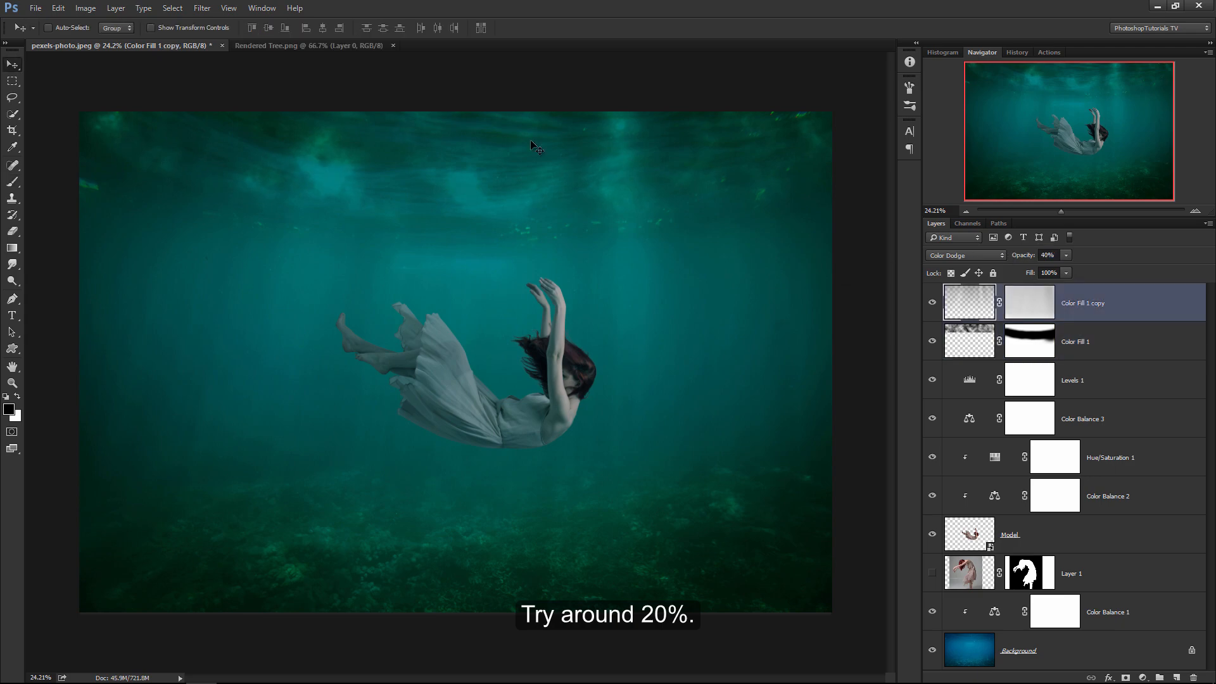
- Bring the tree from Rendered Tree.png into the underwater composition as a new layer beside the model's feet
{"action": "left_click", "coordinate": [328, 49]}
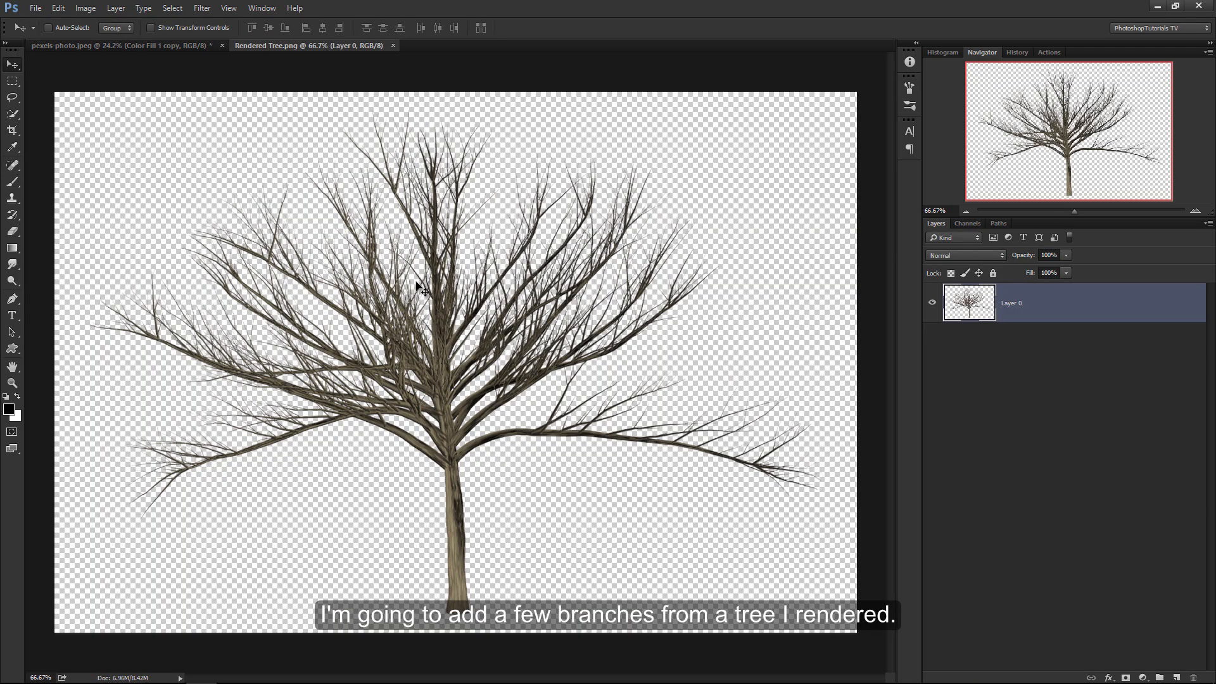
{"action": "left_click_drag", "start_coordinate": [552, 336], "coordinate": [211, 97]}
{"action": "left_click_drag", "start_coordinate": [296, 295], "coordinate": [325, 321]}
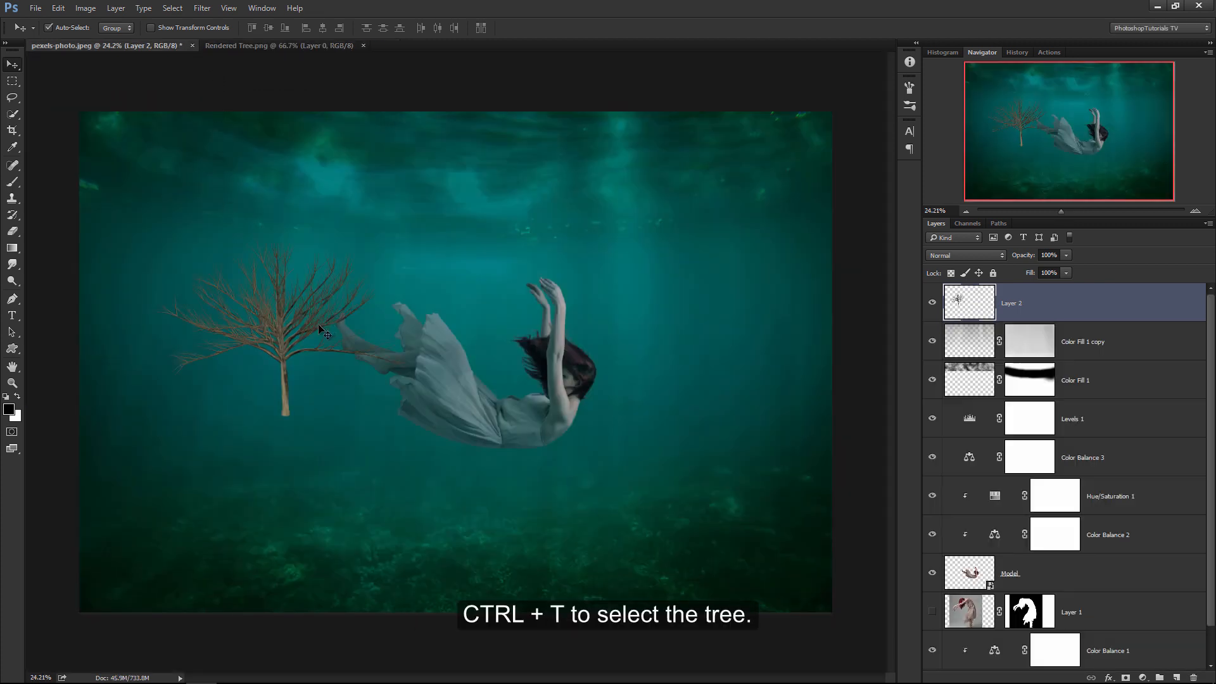
- Scale the tree to about 239%, rotate it about -38° and position its branches in the lower-left corner of the image
{"action": "key", "text": "ctrl+t"}
{"action": "left_click_drag", "start_coordinate": [279, 279], "coordinate": [210, 441]}
{"action": "left_click_drag", "start_coordinate": [363, 480], "coordinate": [366, 277]}
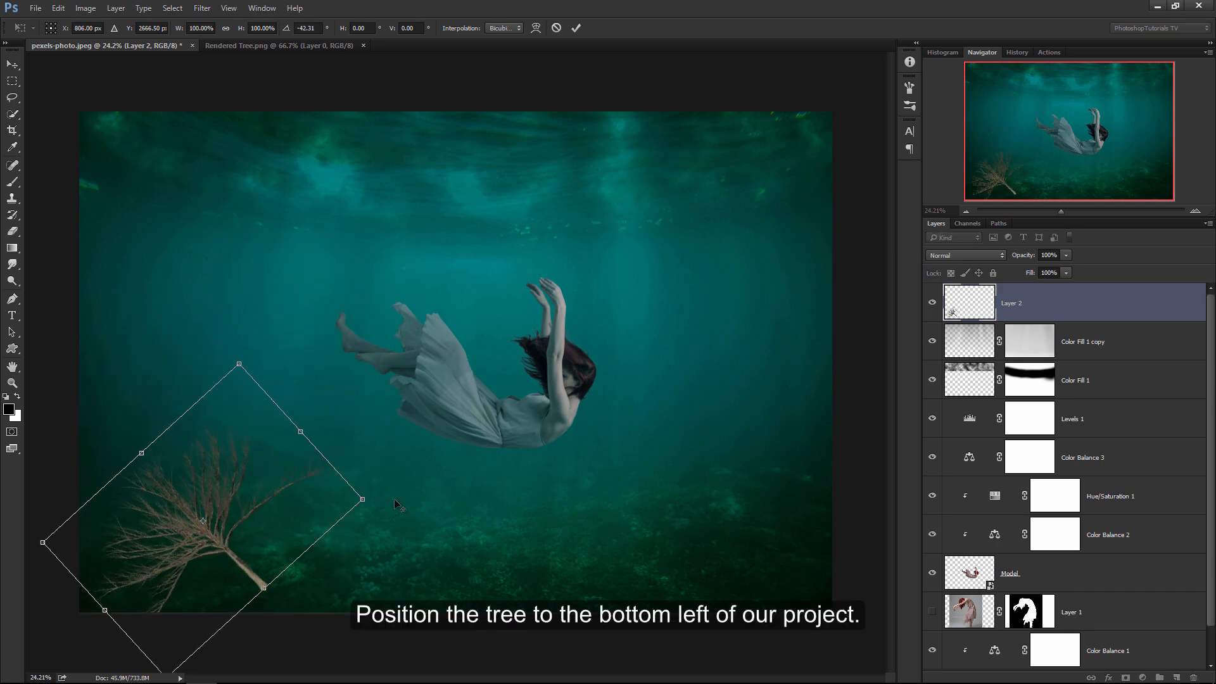
{"action": "left_click_drag", "start_coordinate": [361, 500], "coordinate": [544, 453]}
{"action": "left_click_drag", "start_coordinate": [372, 451], "coordinate": [258, 492]}
{"action": "left_click_drag", "start_coordinate": [365, 332], "coordinate": [423, 428]}
{"action": "left_click_drag", "start_coordinate": [232, 473], "coordinate": [221, 447]}
{"action": "left_click_drag", "start_coordinate": [274, 197], "coordinate": [206, 130]}
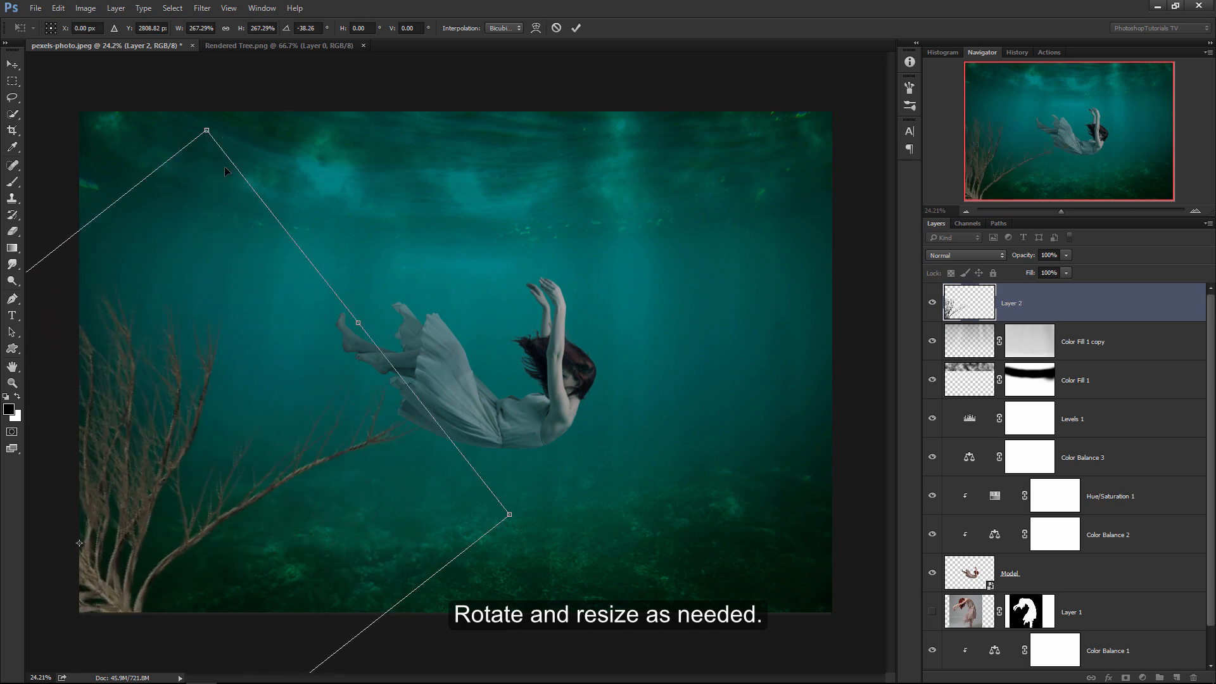
{"action": "left_click_drag", "start_coordinate": [206, 365], "coordinate": [171, 391]}
{"action": "left_click_drag", "start_coordinate": [474, 545], "coordinate": [428, 548]}
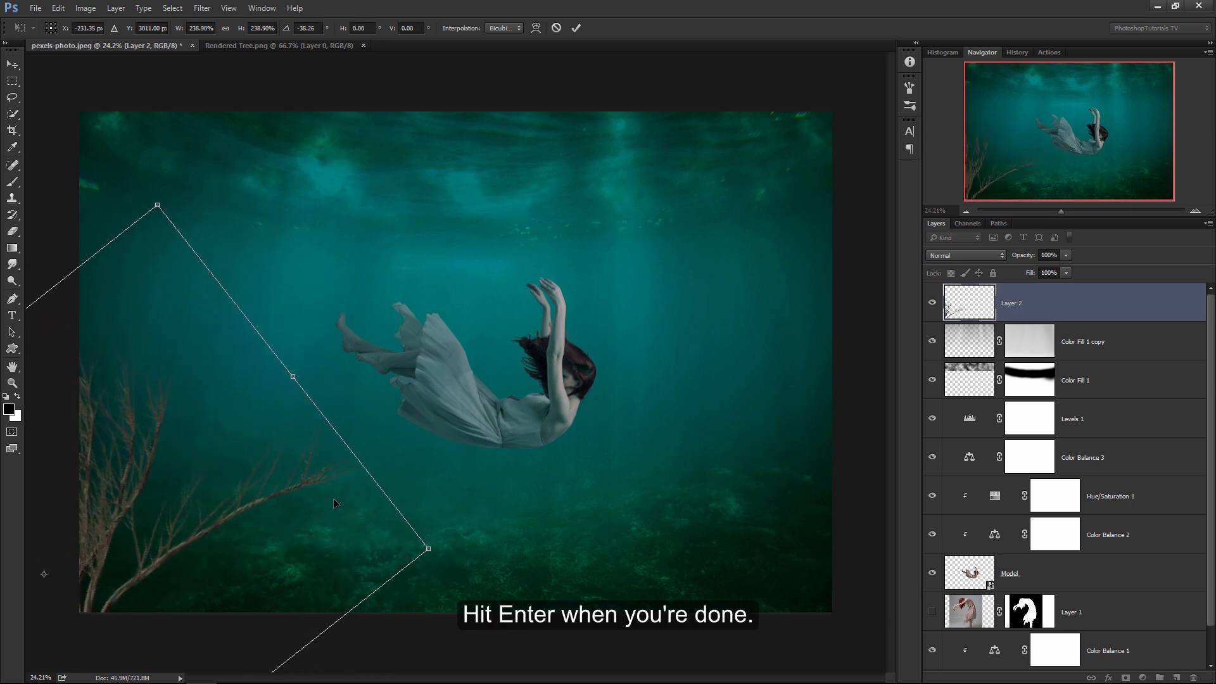
{"action": "left_click_drag", "start_coordinate": [331, 499], "coordinate": [345, 499]}
{"action": "key", "text": "Return"}
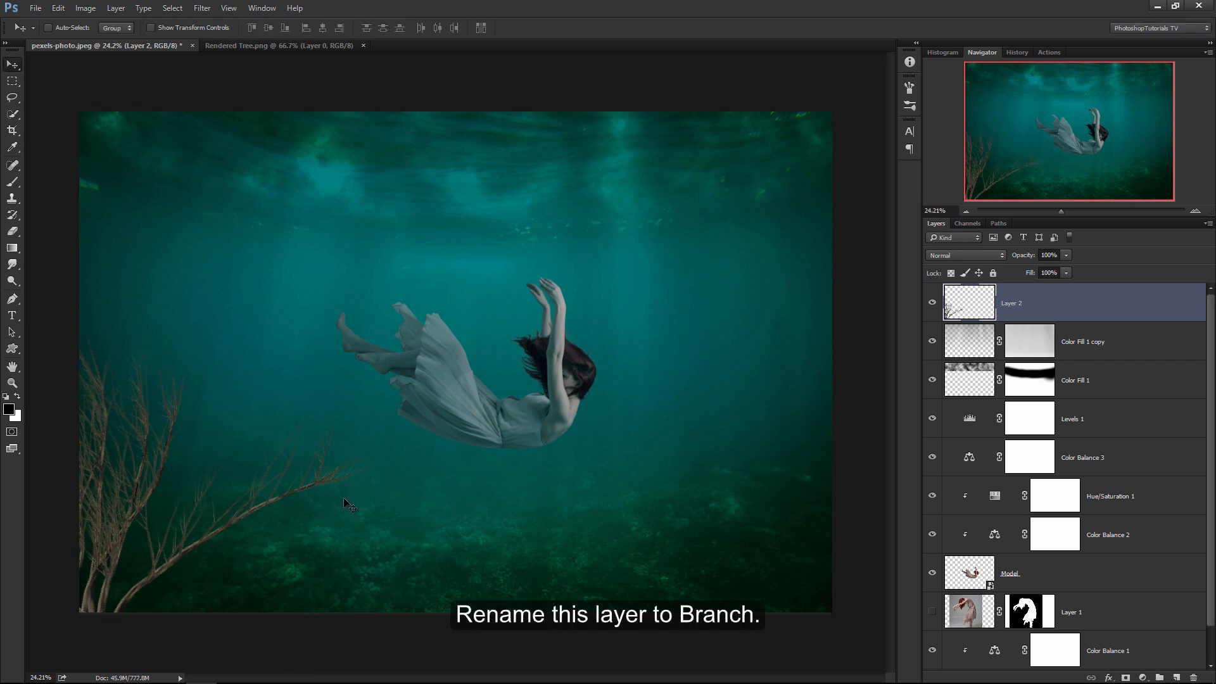
- Rename the tree layer as Branch
{"action": "double_click", "coordinate": [1013, 304]}
{"action": "type", "text": "Branch"}
{"action": "key", "text": "Return"}
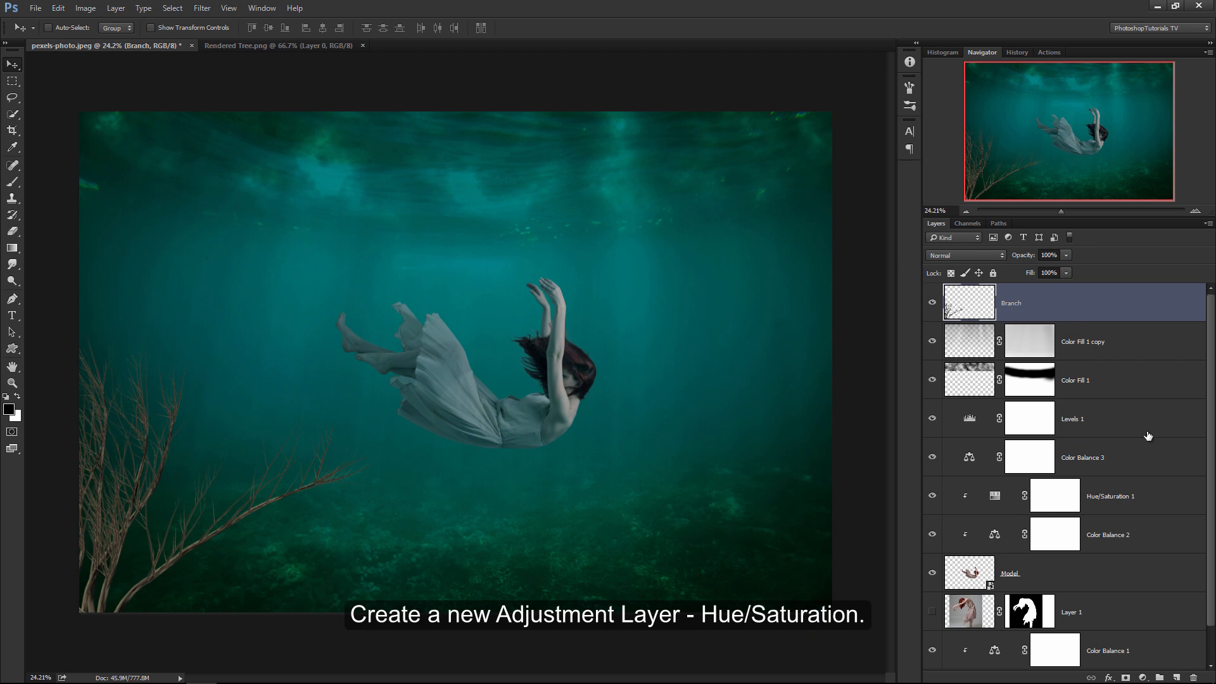
- Add a Hue/Saturation adjustment clipped to the Branch layer with saturation -100 and lightness -60
{"action": "left_click", "coordinate": [1144, 677]}
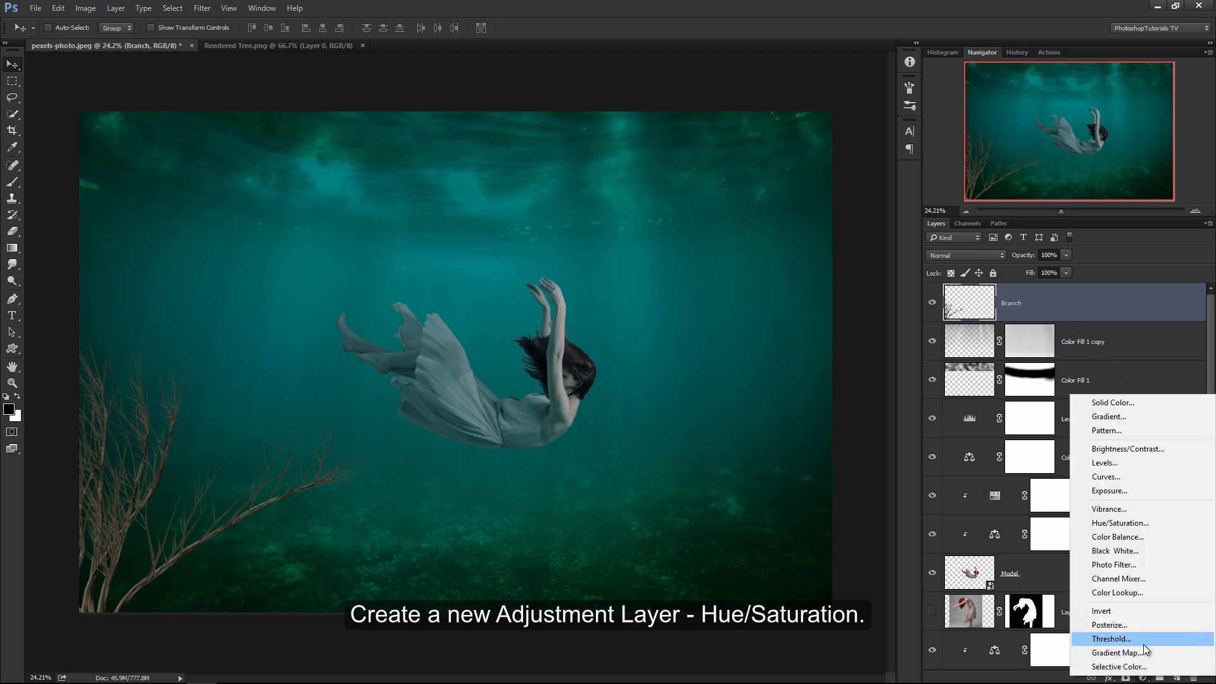
{"action": "left_click", "coordinate": [1145, 527]}
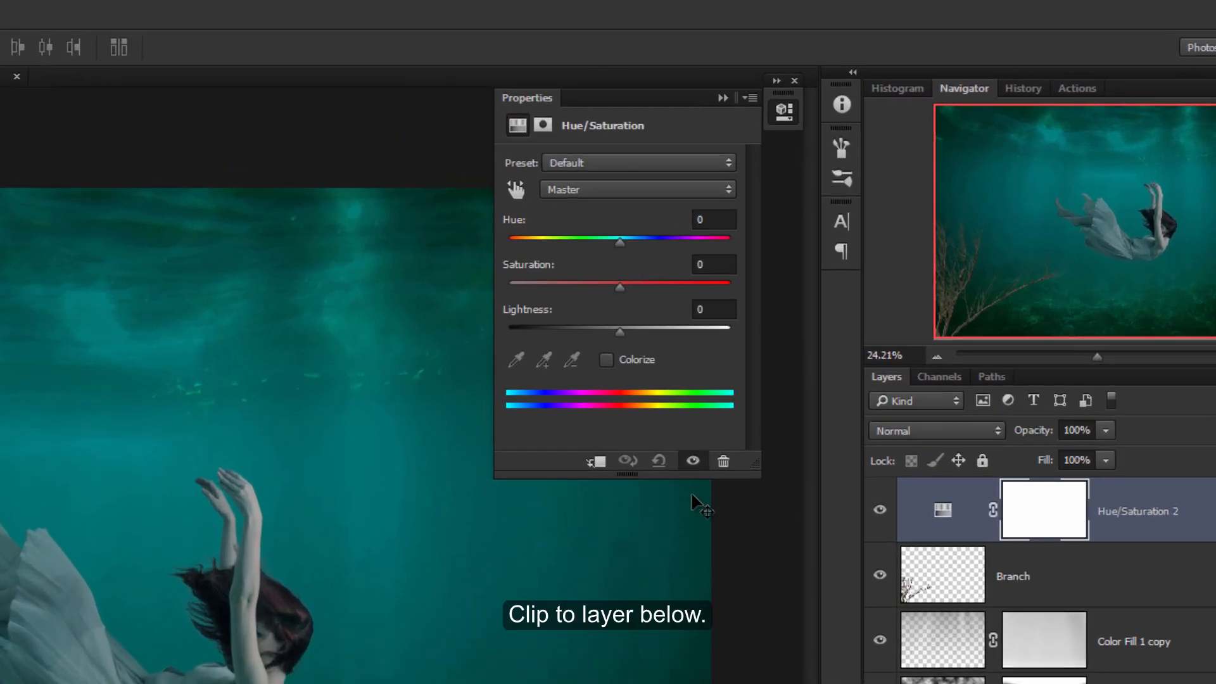
{"action": "left_click", "coordinate": [599, 461]}
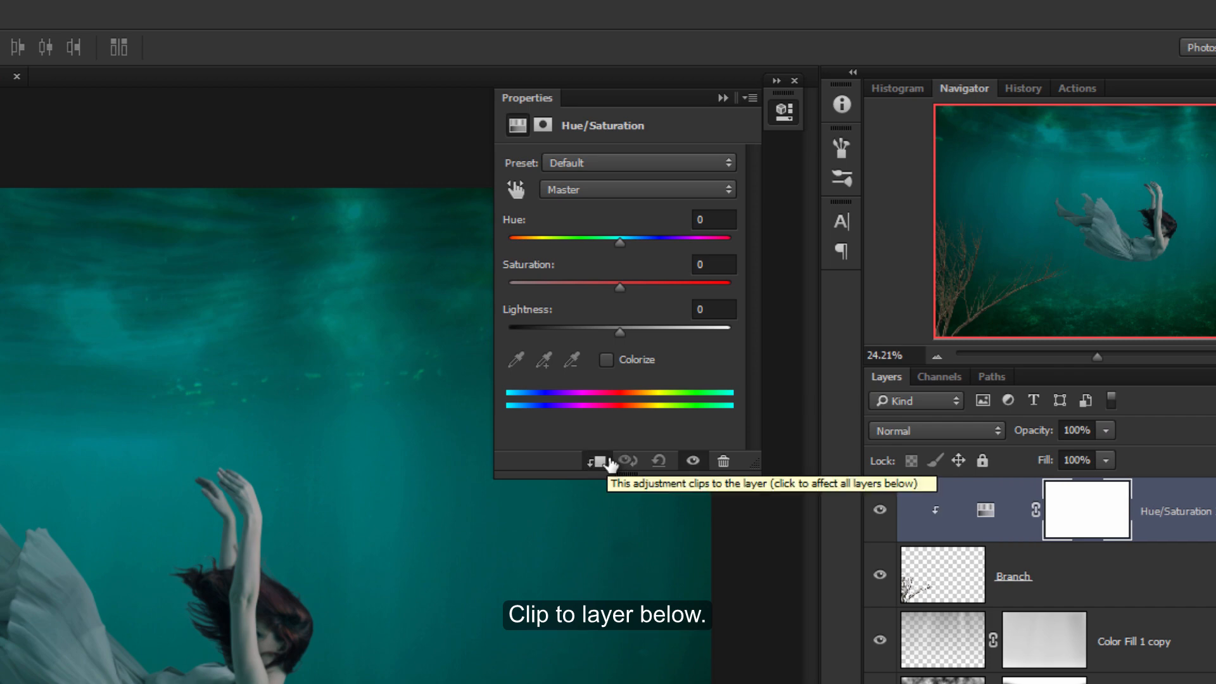
{"action": "left_click_drag", "start_coordinate": [620, 287], "coordinate": [508, 290]}
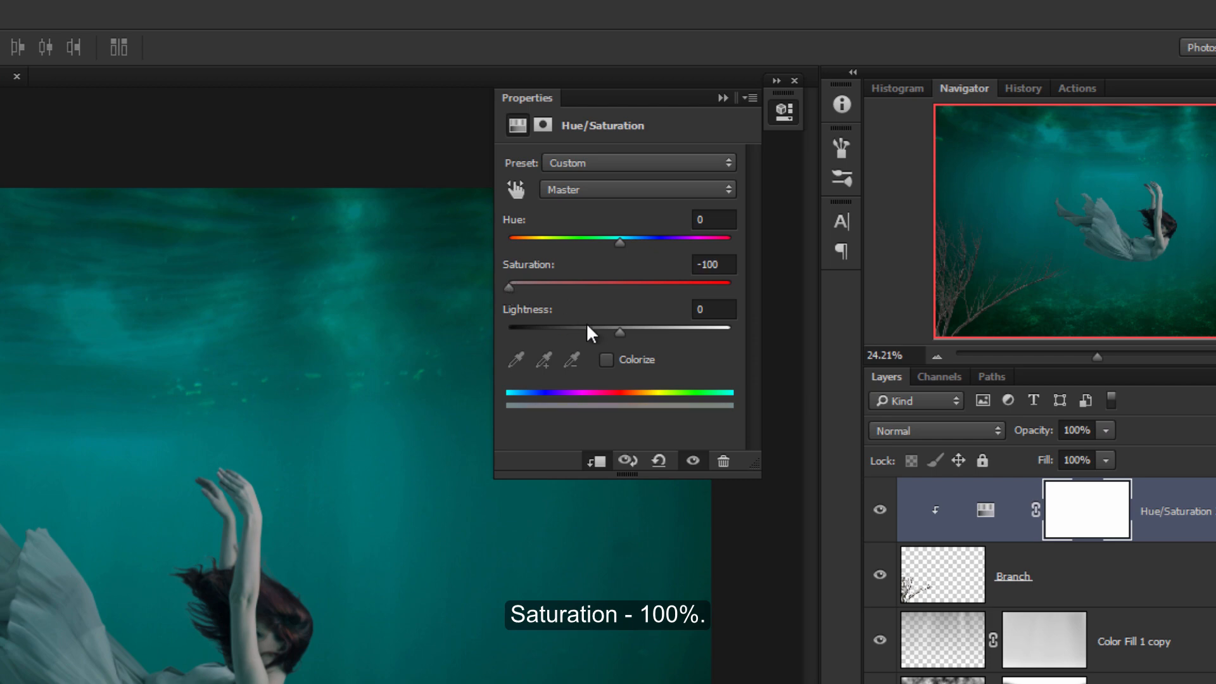
{"action": "left_click_drag", "start_coordinate": [619, 331], "coordinate": [552, 333]}
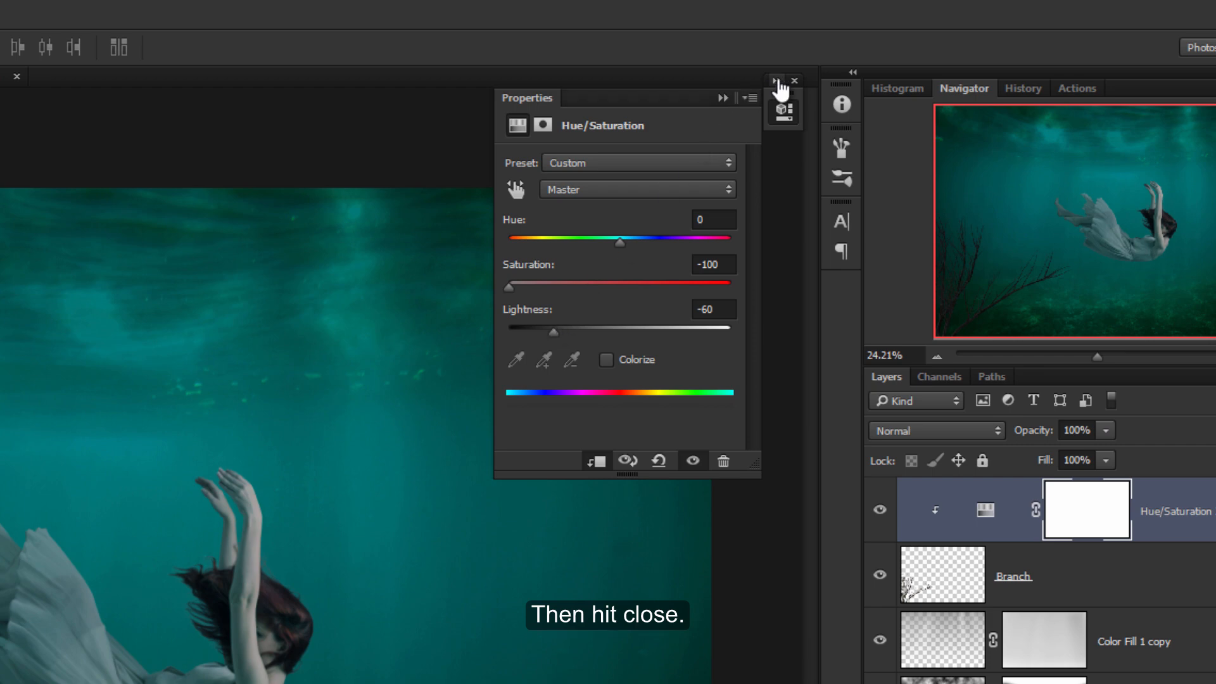
{"action": "left_click", "coordinate": [794, 80]}
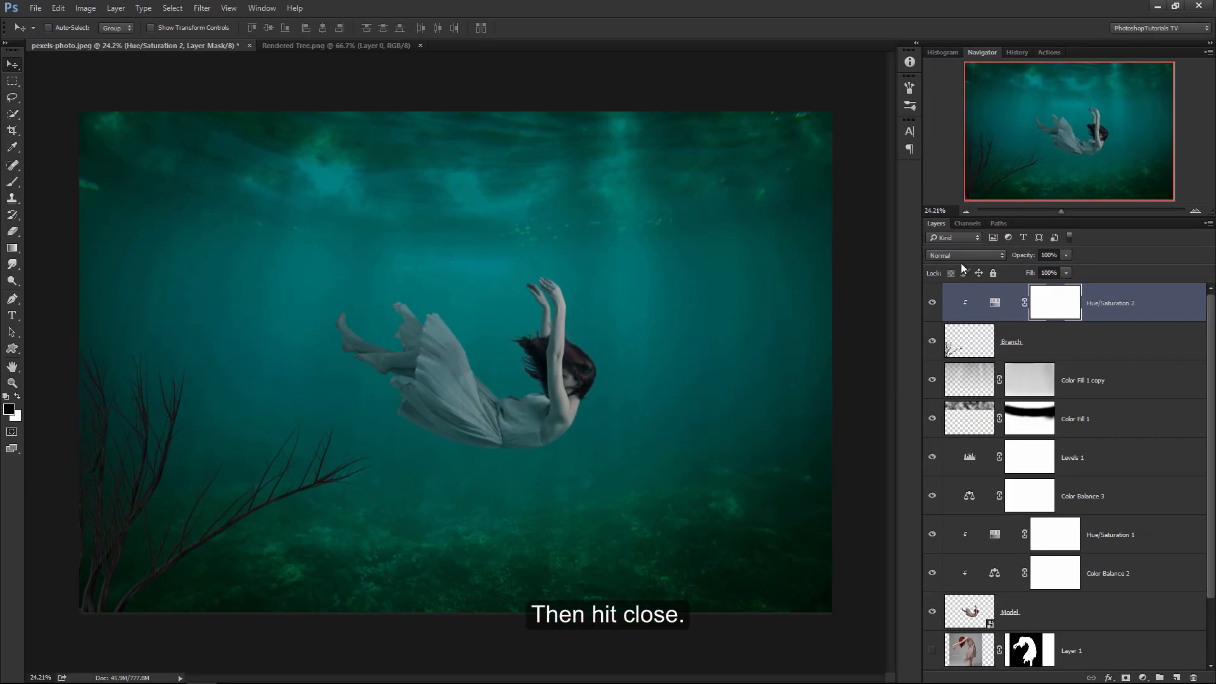
- Reduce the Branch layer's opacity to 73%
{"action": "left_click", "coordinate": [1015, 346]}
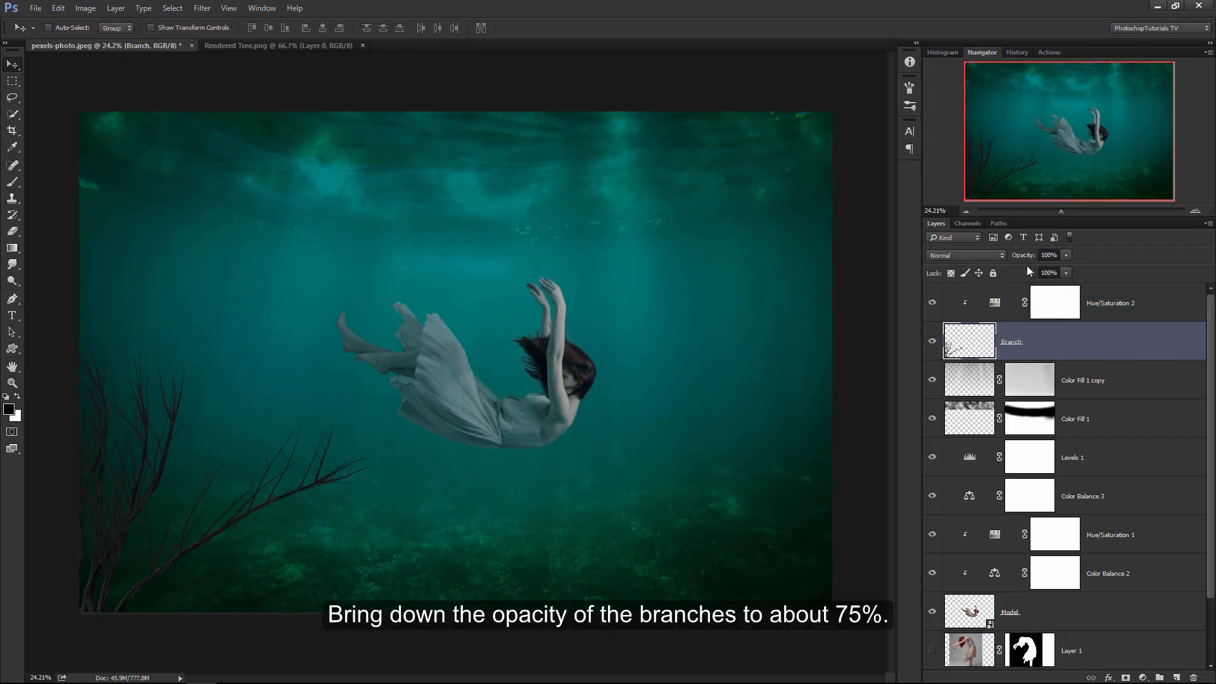
{"action": "left_click_drag", "start_coordinate": [1029, 258], "coordinate": [1027, 260]}
{"action": "key", "text": "Return"}
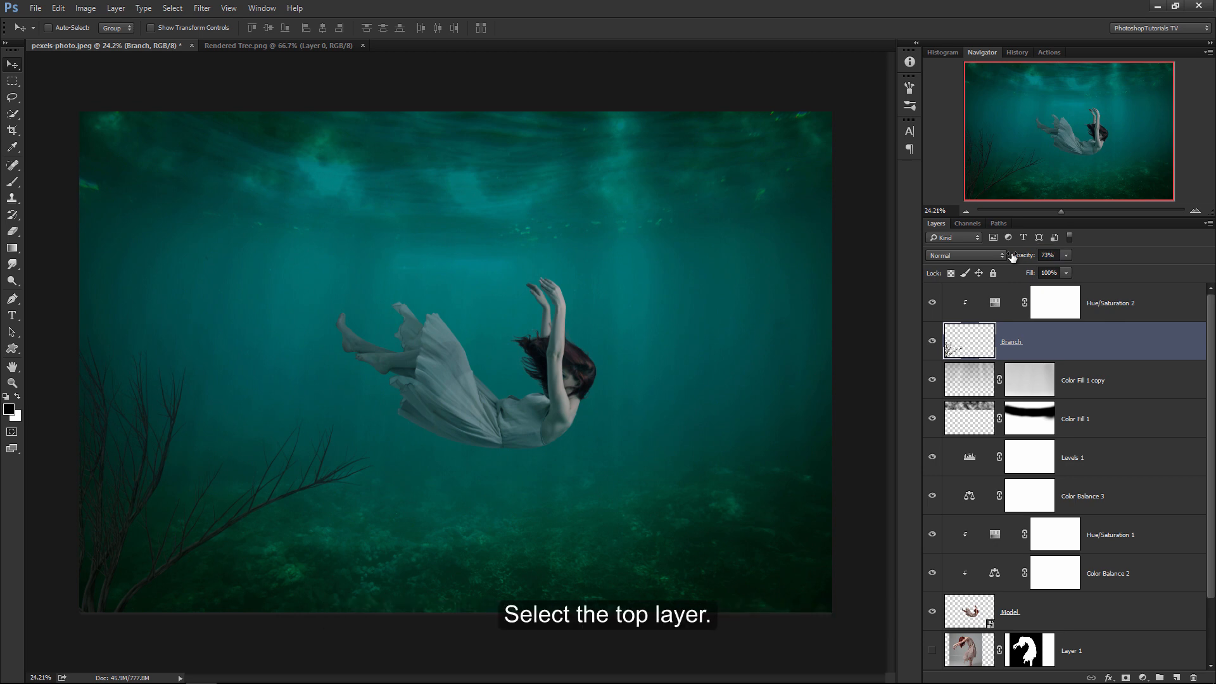
- Create a new empty layer at the top of the layer stack and name it Bubbles
{"action": "left_click", "coordinate": [1109, 302]}
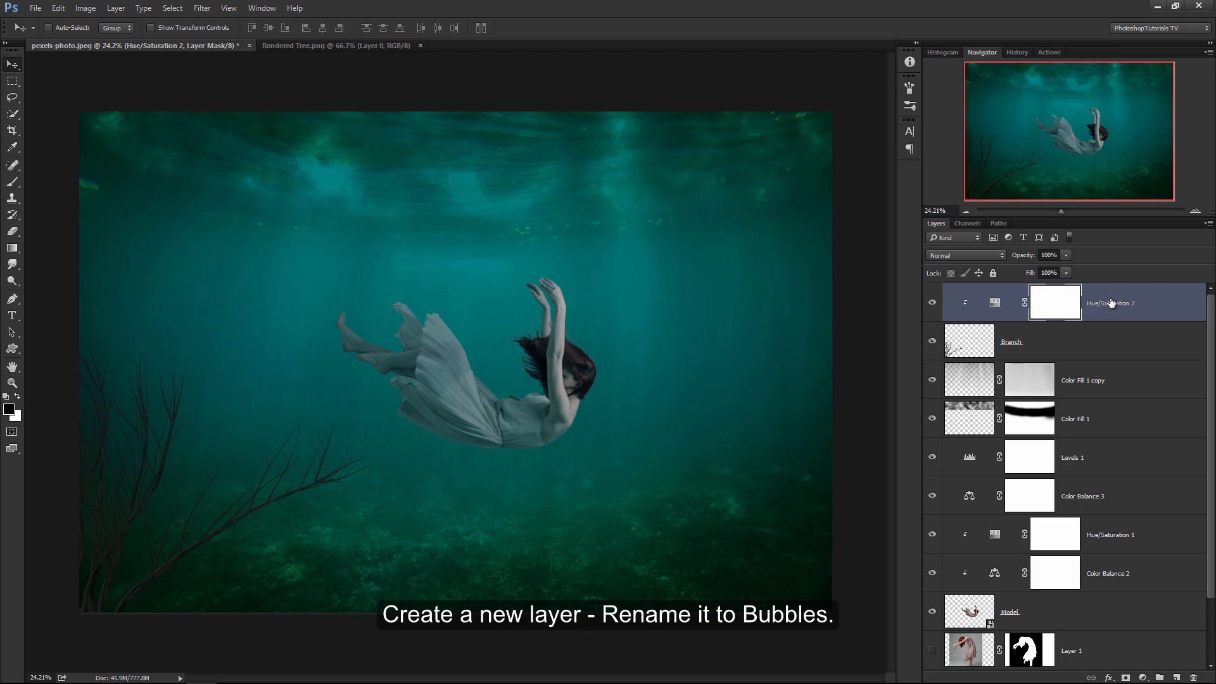
{"action": "left_click", "coordinate": [1176, 677]}
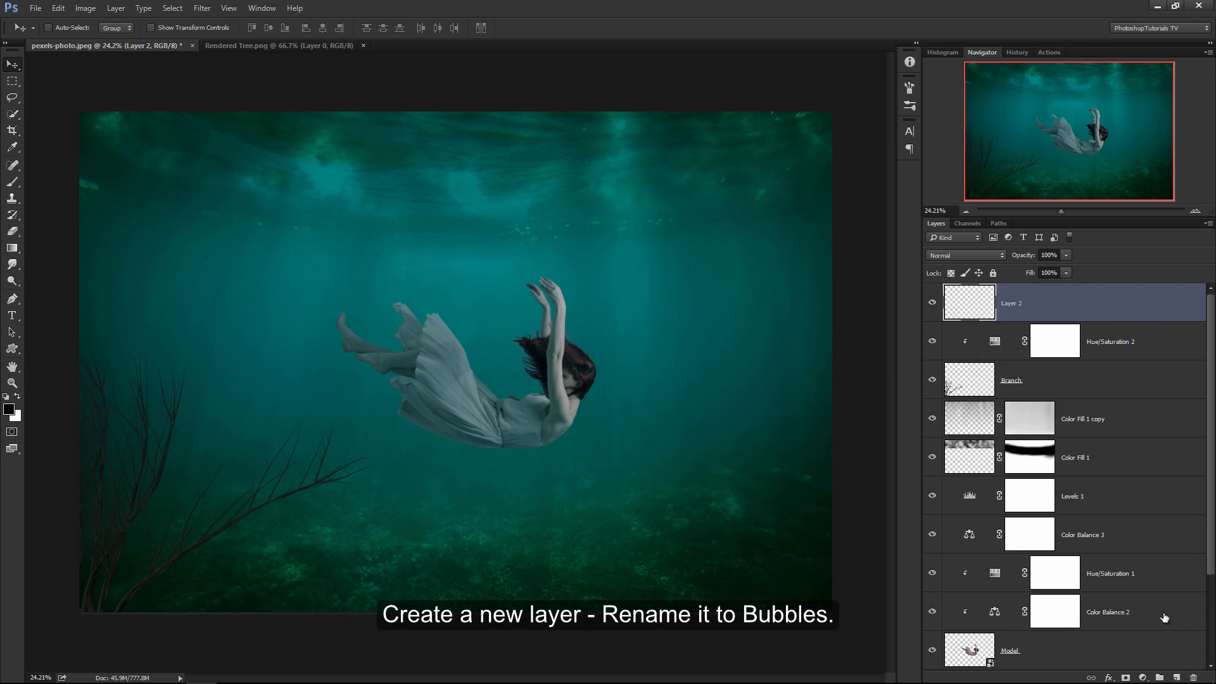
{"action": "double_click", "coordinate": [1012, 303]}
{"action": "type", "text": "Bubbles"}
{"action": "key", "text": "Return"}
- Paint white bubbles around the model's hands, feet, hair and torso on the Bubbles layer with the custom bubble brush at varied sizes
{"action": "key", "text": "b"}
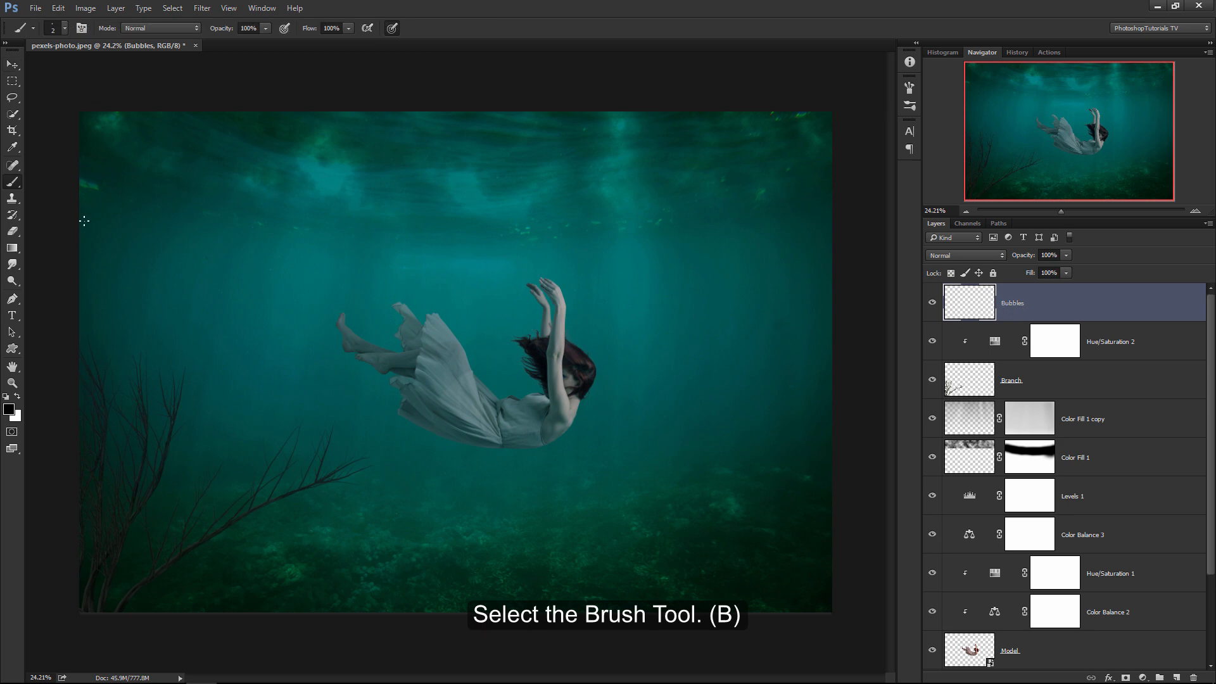
{"action": "left_click", "coordinate": [64, 28]}
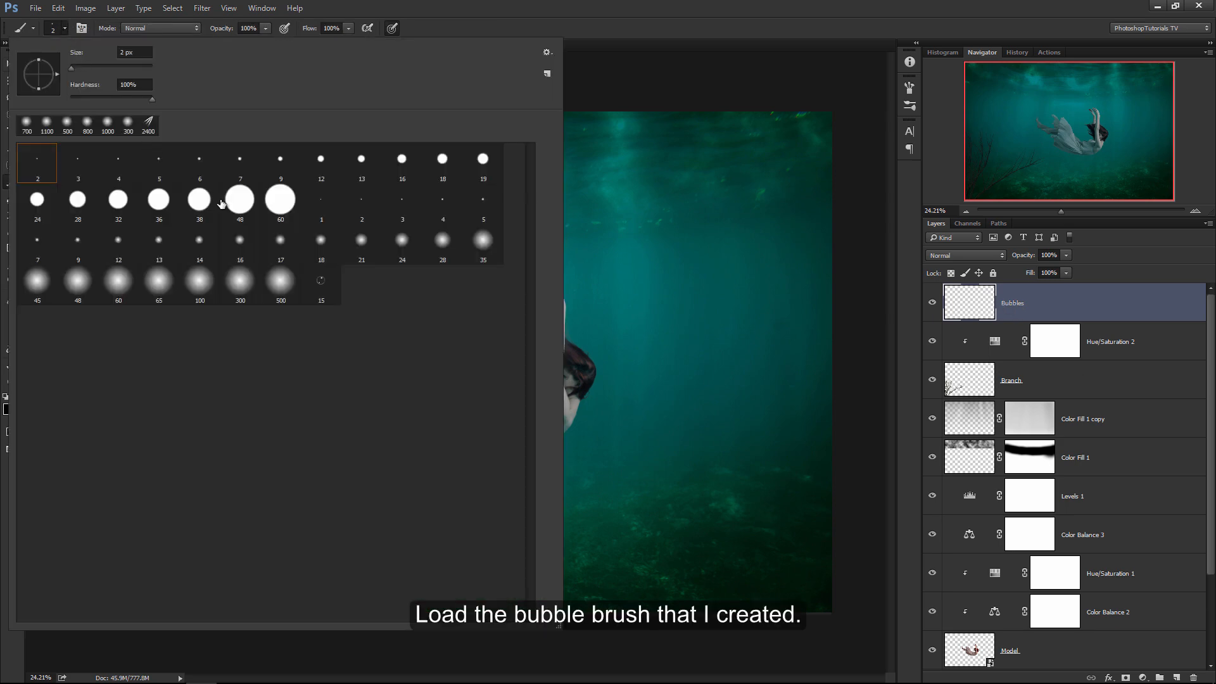
{"action": "left_click", "coordinate": [326, 287]}
{"action": "left_click", "coordinate": [325, 286]}
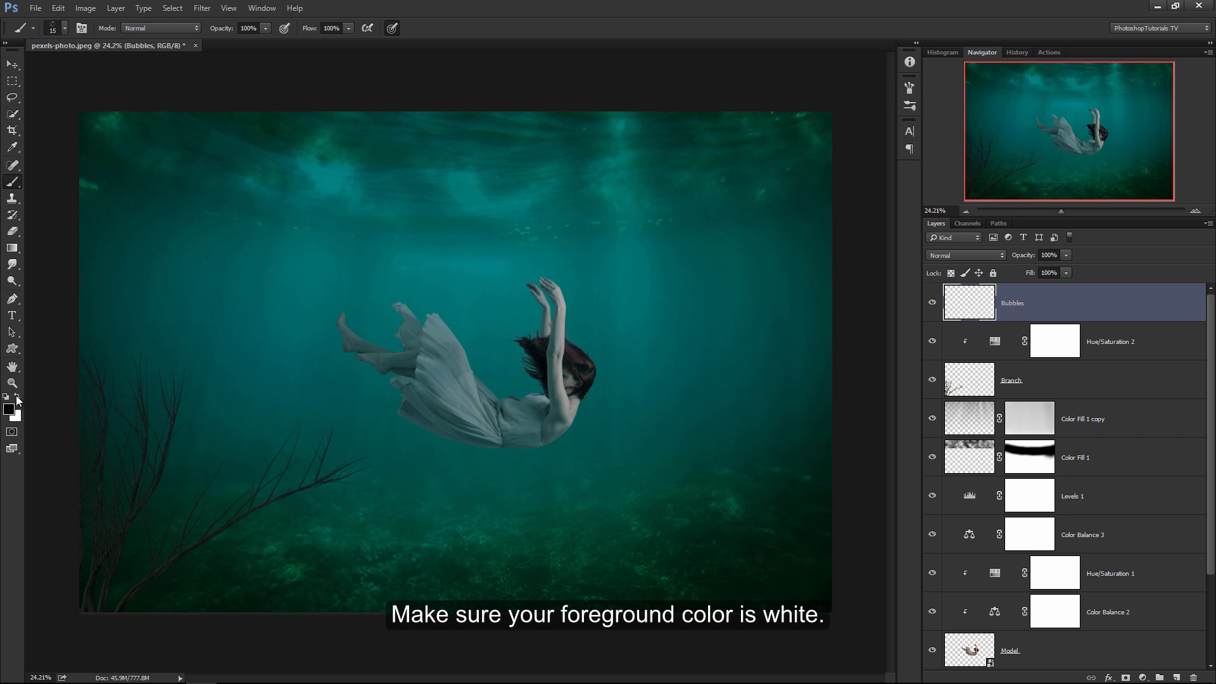
{"action": "left_click", "coordinate": [17, 397]}
{"action": "scroll", "coordinate": [529, 331], "scroll_direction": "up", "scroll_amount": 5}
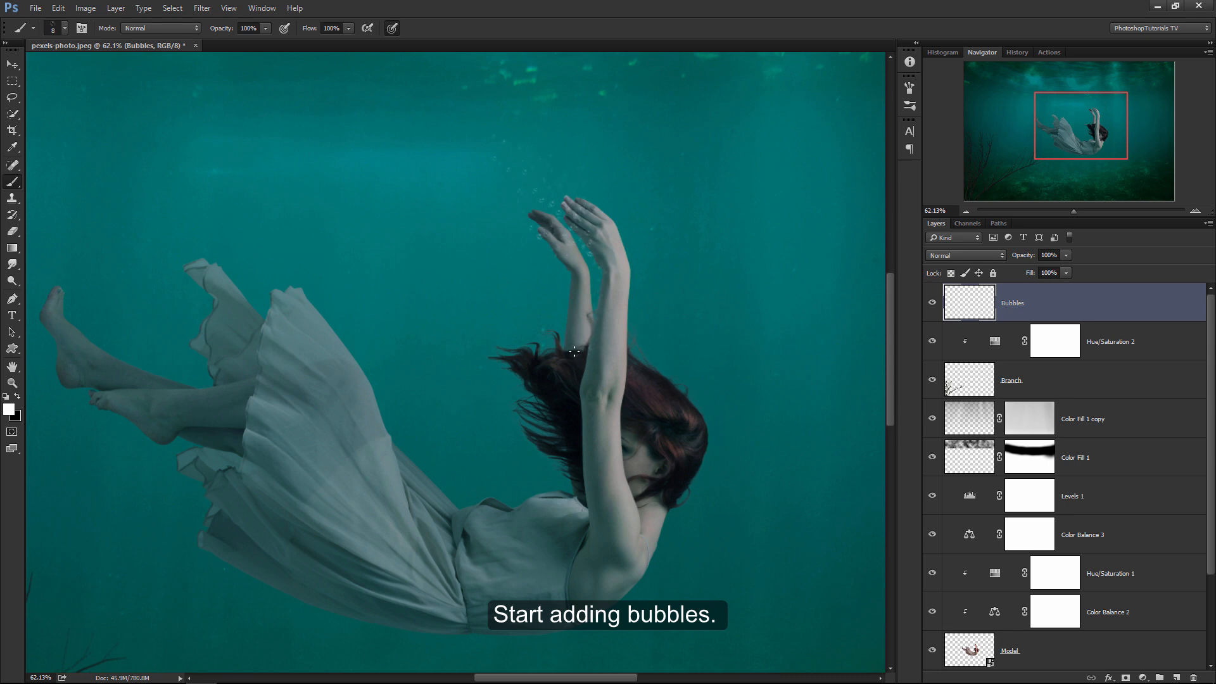
{"action": "left_click_drag", "start_coordinate": [312, 308], "coordinate": [591, 342]}
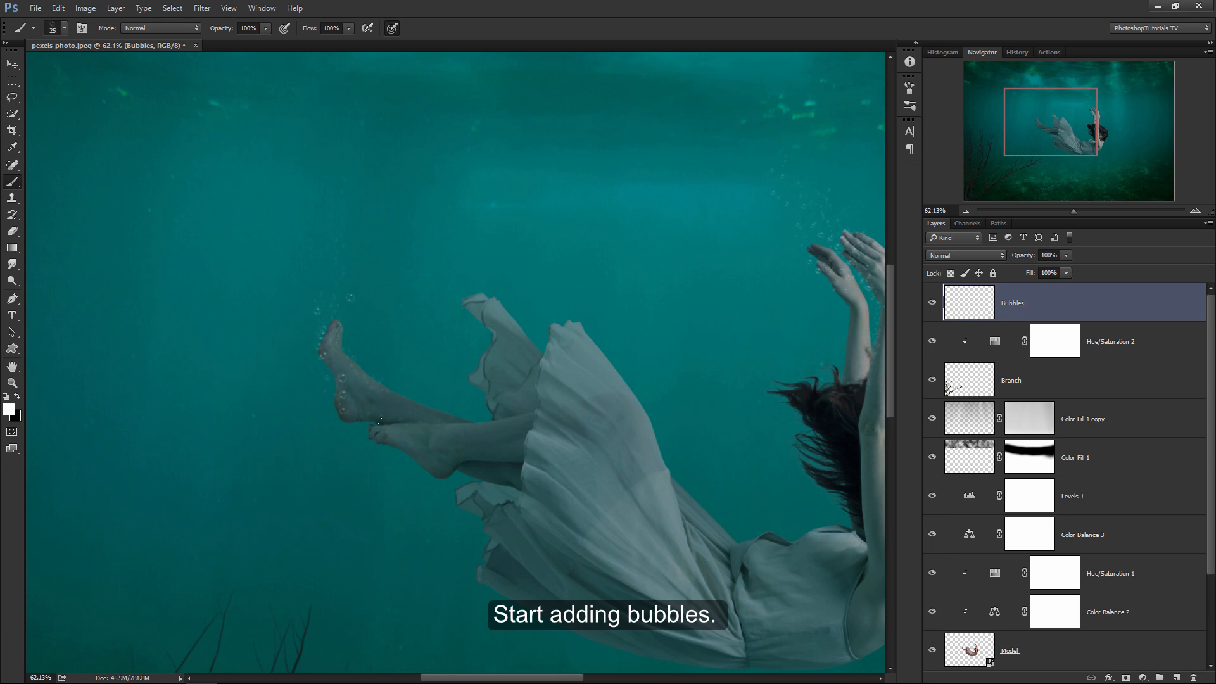
{"action": "left_click_drag", "start_coordinate": [829, 289], "coordinate": [525, 251]}
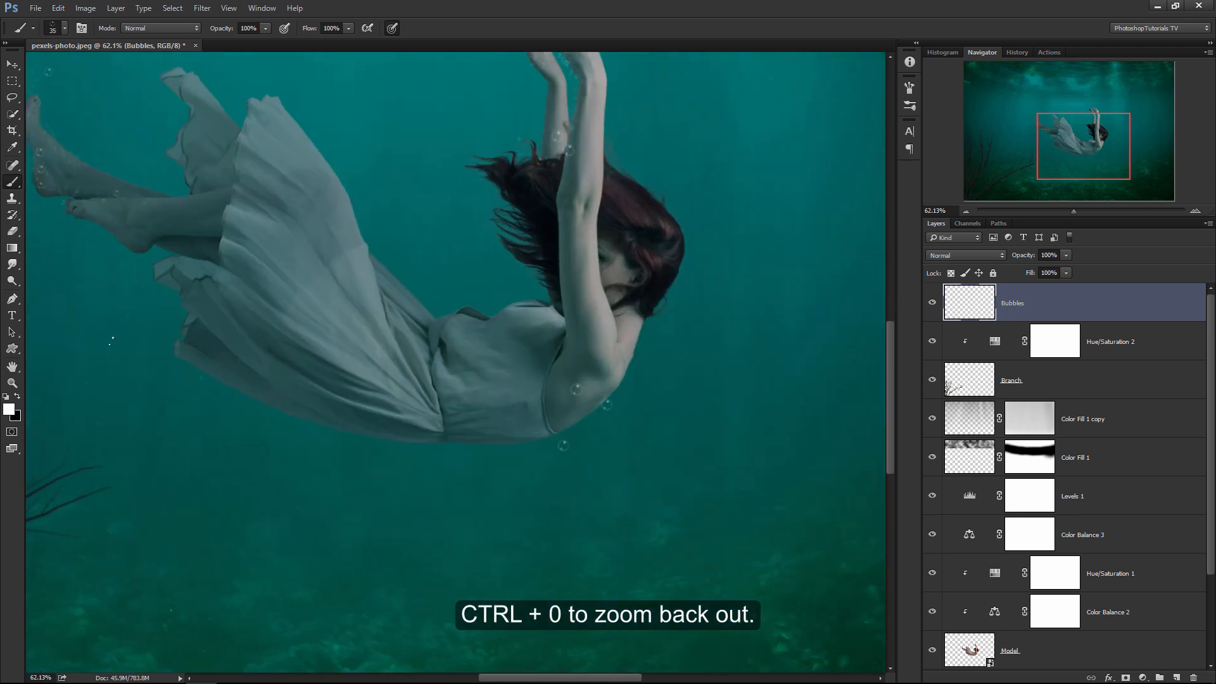
{"action": "key", "text": "ctrl+0"}
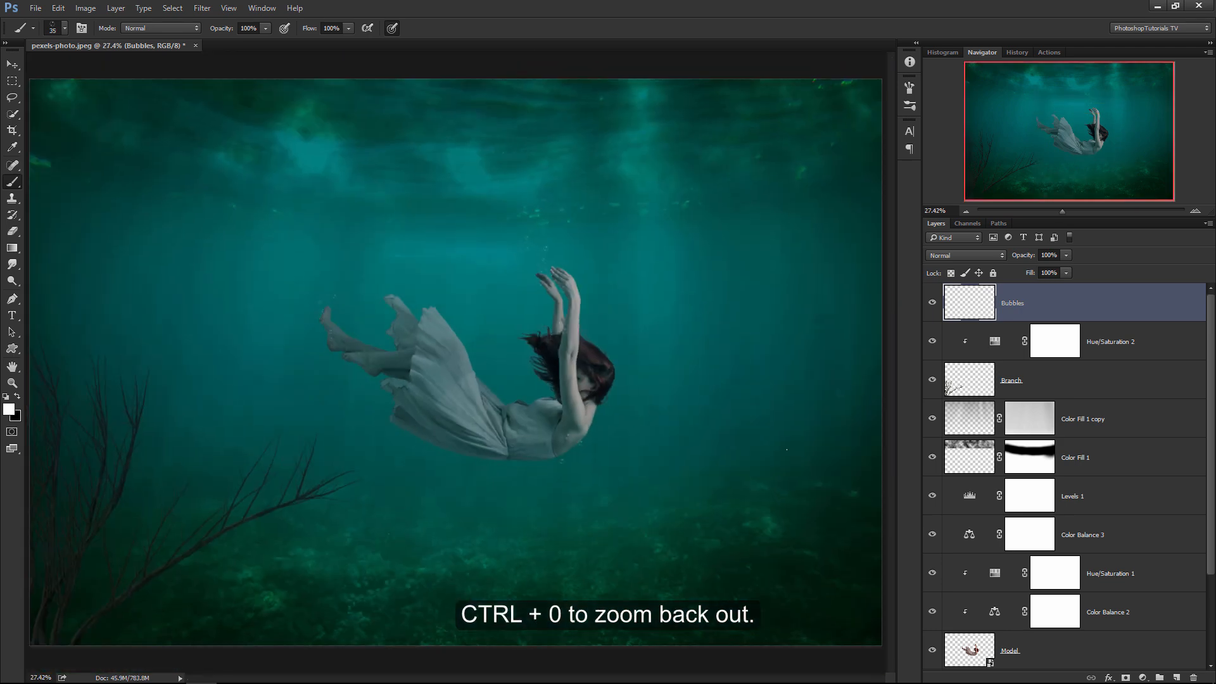
- Add a Gradient Map adjustment layer with the purple-blue-tan gradient preset and reduce its opacity to 40%
{"action": "left_click", "coordinate": [1143, 677]}
{"action": "left_click", "coordinate": [1156, 651]}
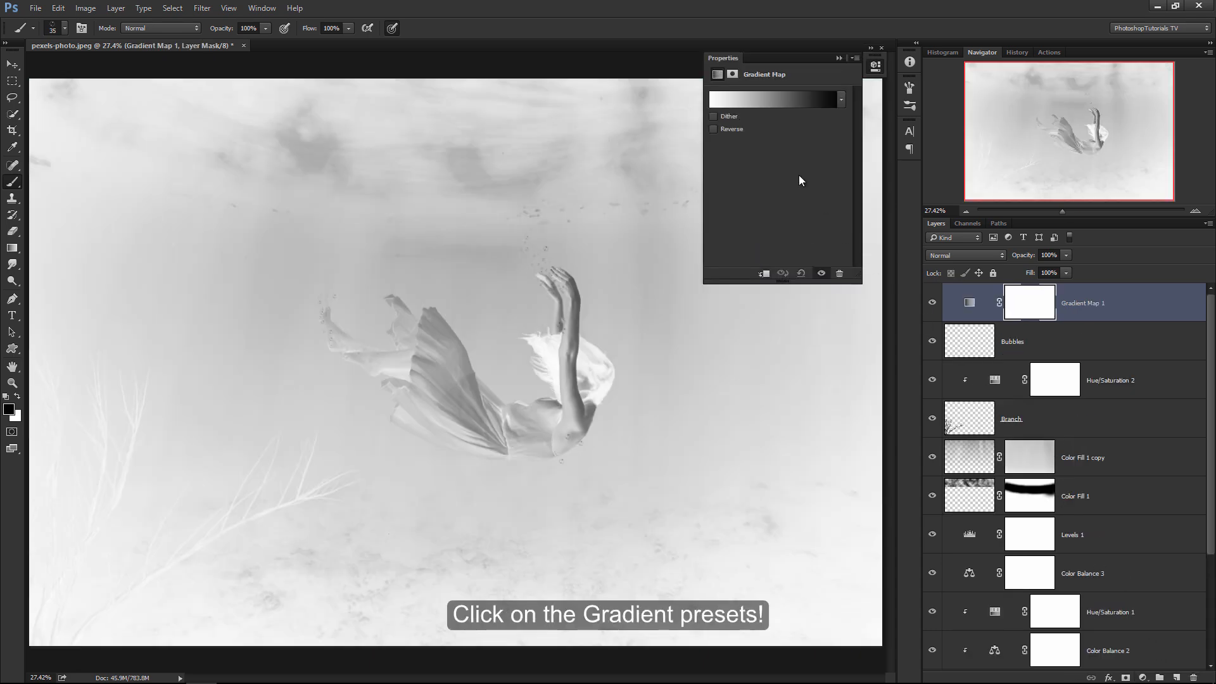
{"action": "left_click", "coordinate": [748, 101]}
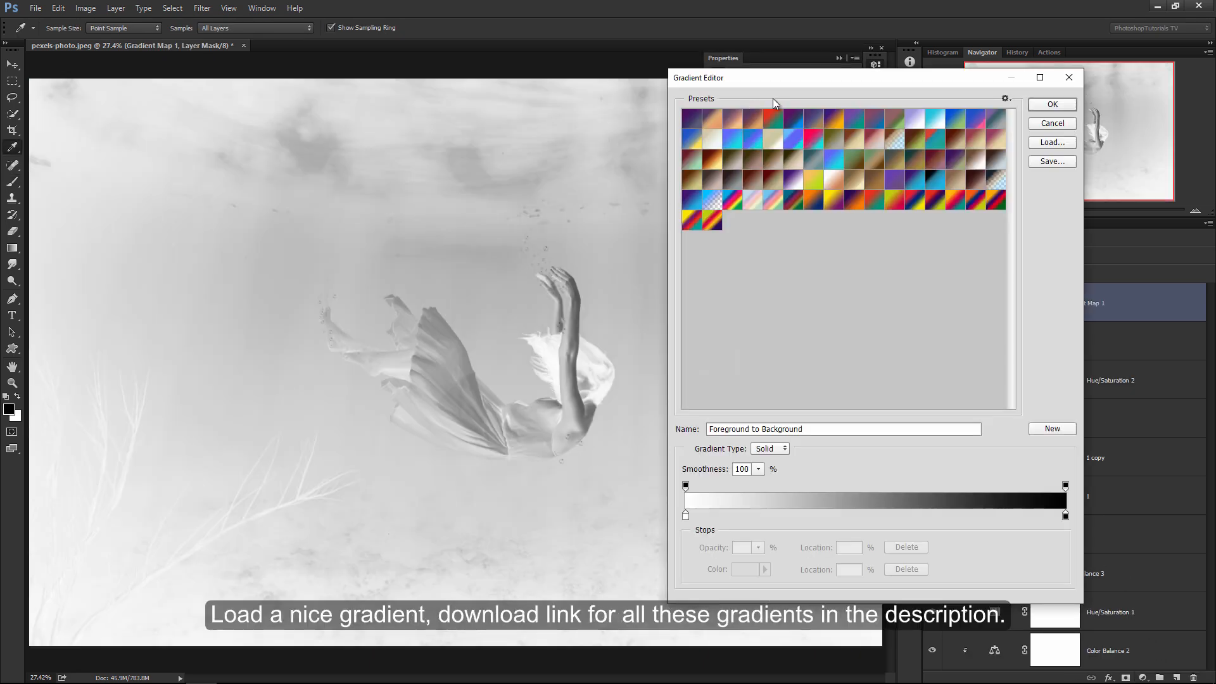
{"action": "left_click", "coordinate": [817, 118]}
{"action": "left_click", "coordinate": [1051, 104]}
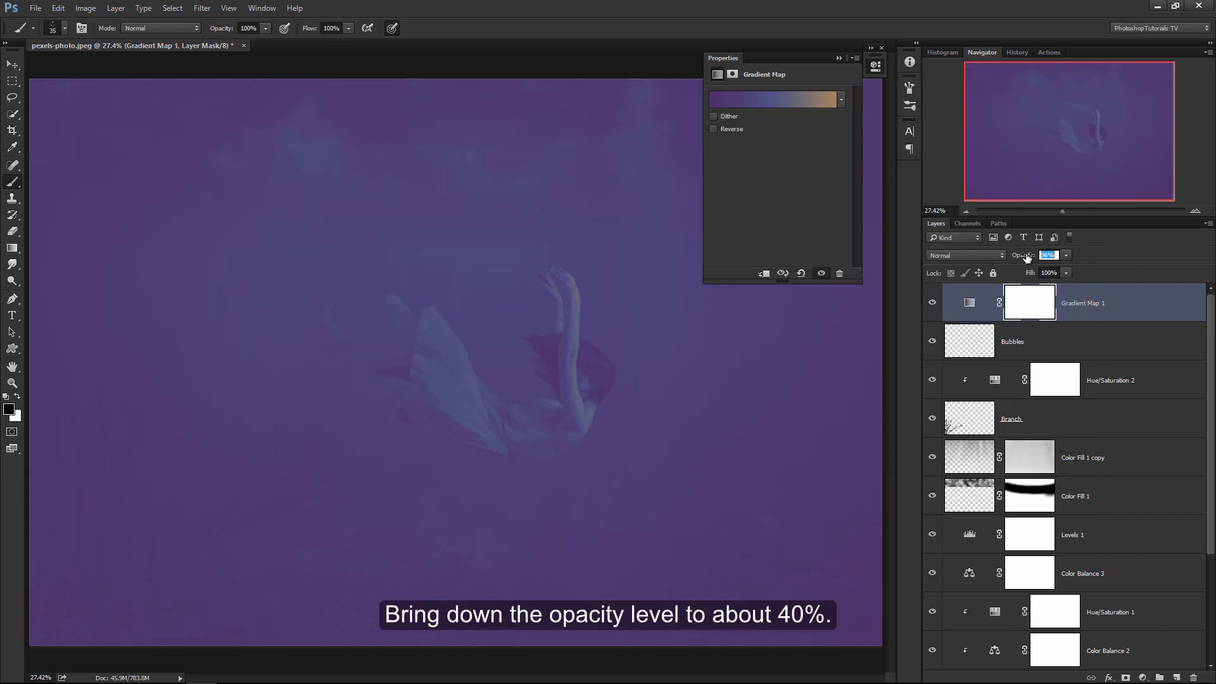
{"action": "left_click_drag", "start_coordinate": [1026, 256], "coordinate": [991, 257]}
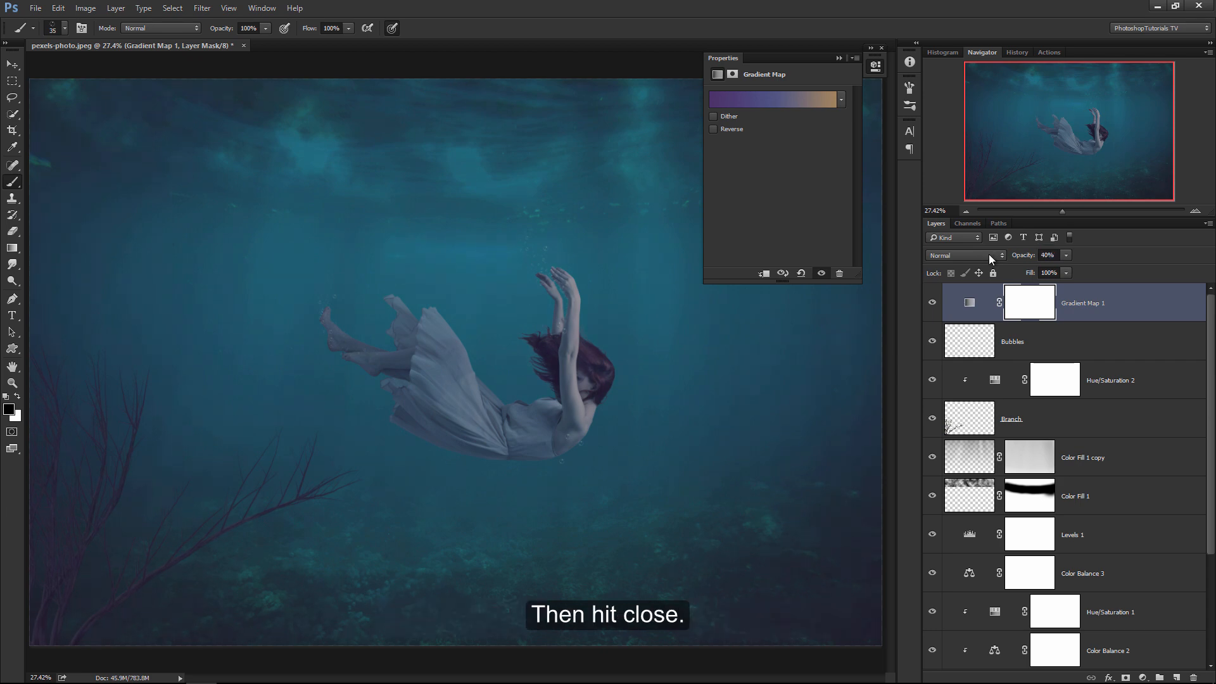
{"action": "left_click", "coordinate": [883, 48]}
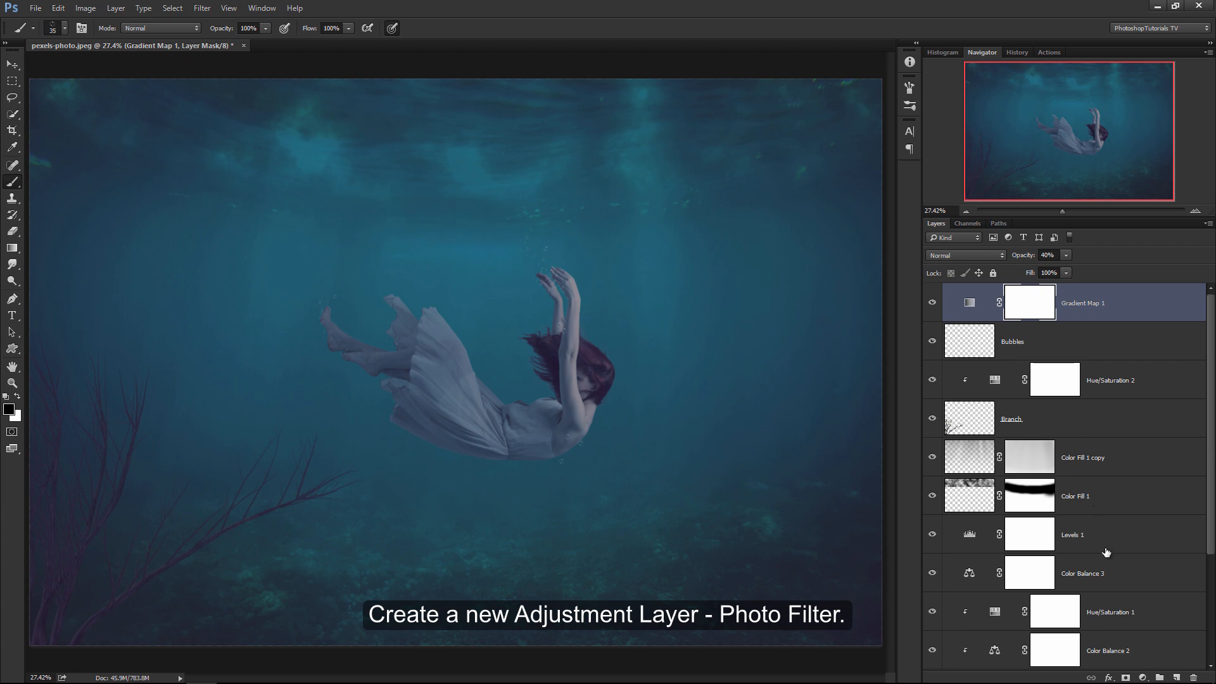
- Add a Photo Filter adjustment layer using the Yellow filter at 43% density
{"action": "left_click", "coordinate": [1143, 678]}
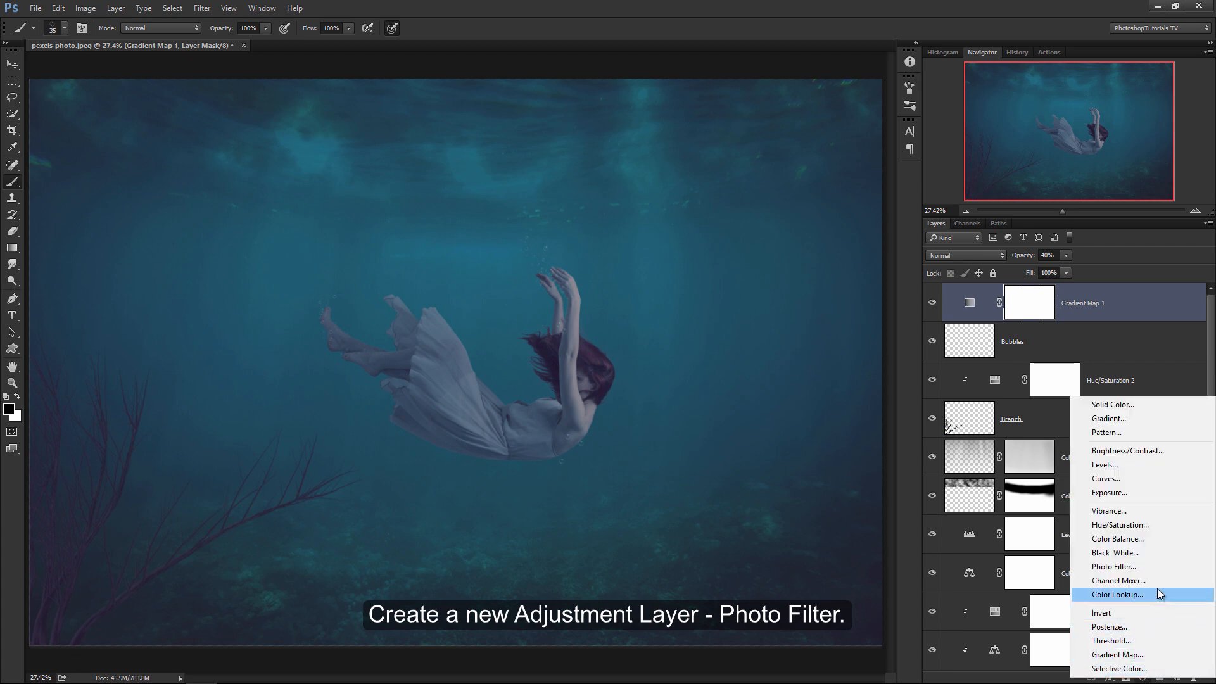
{"action": "left_click", "coordinate": [1156, 567]}
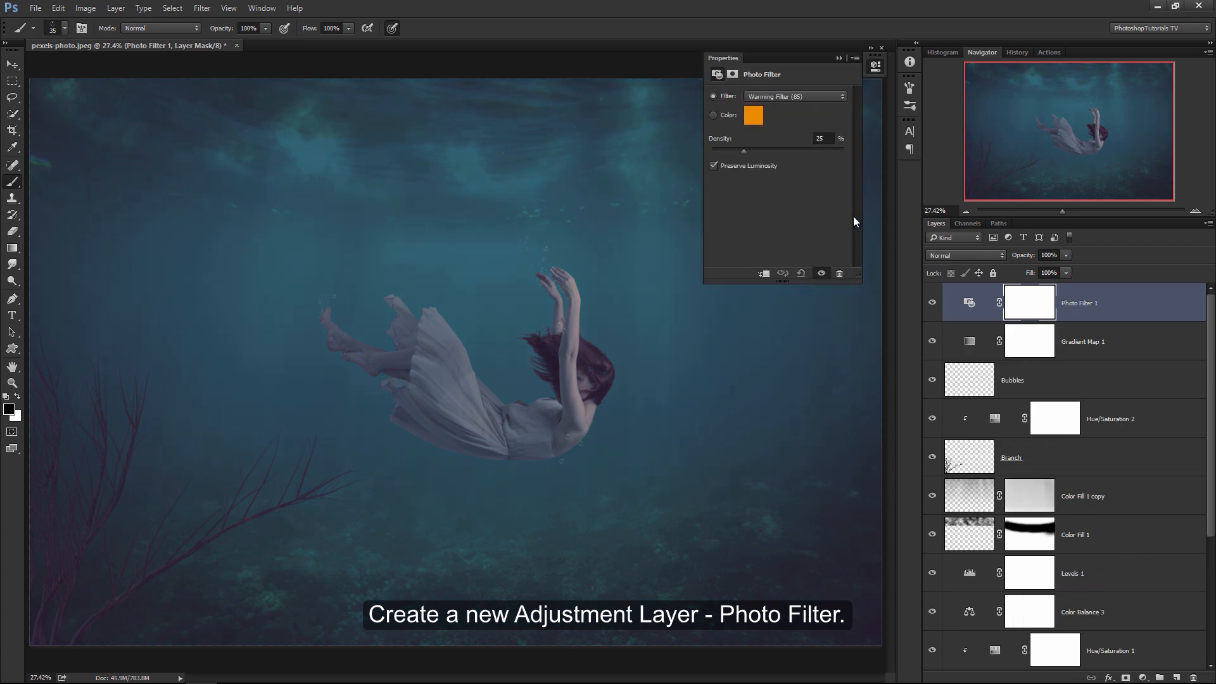
{"action": "left_click", "coordinate": [813, 98]}
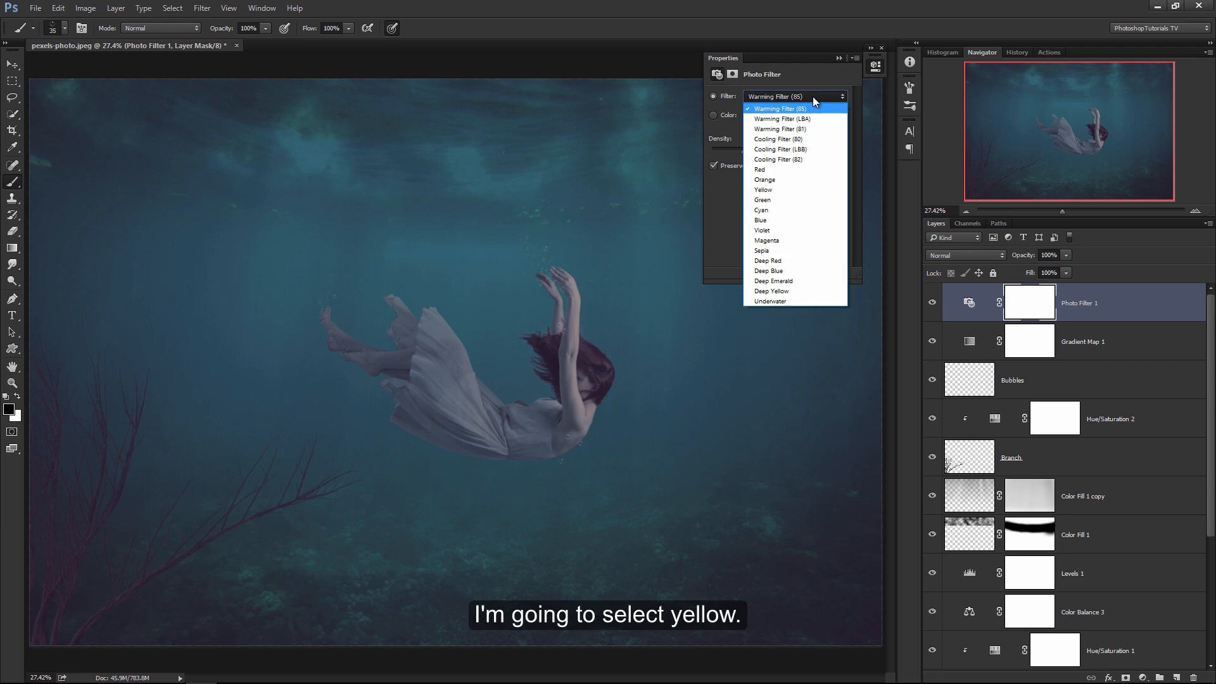
{"action": "left_click", "coordinate": [803, 189]}
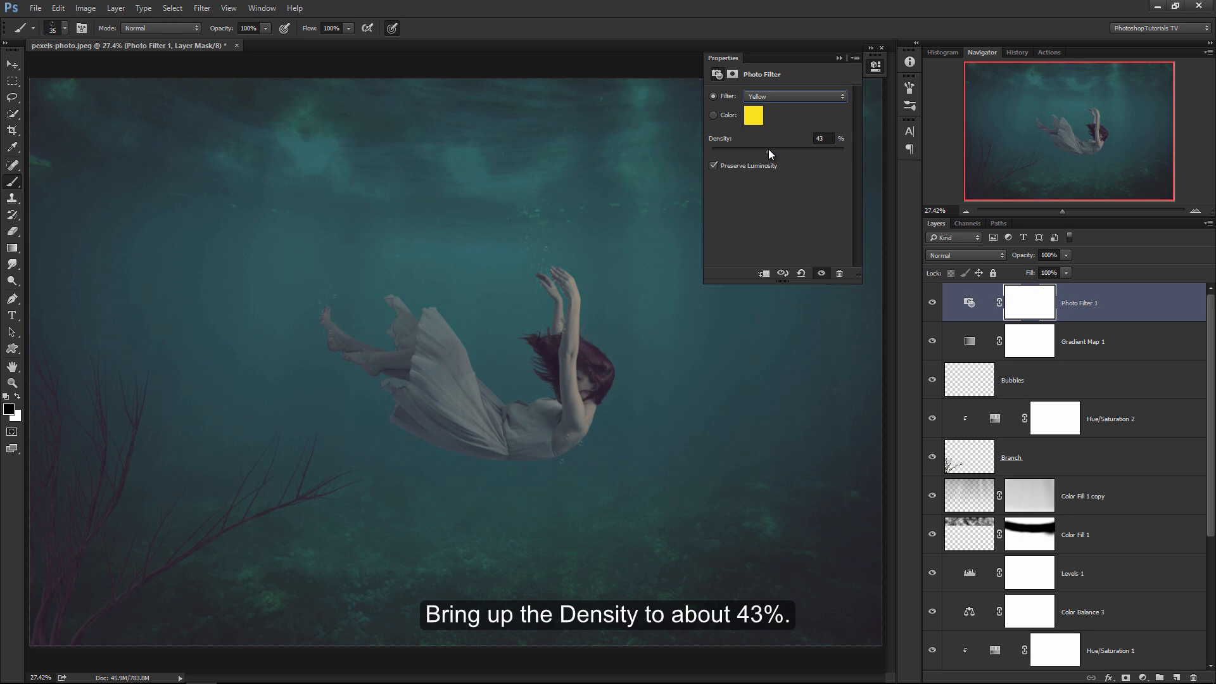
{"action": "left_click", "coordinate": [881, 48]}
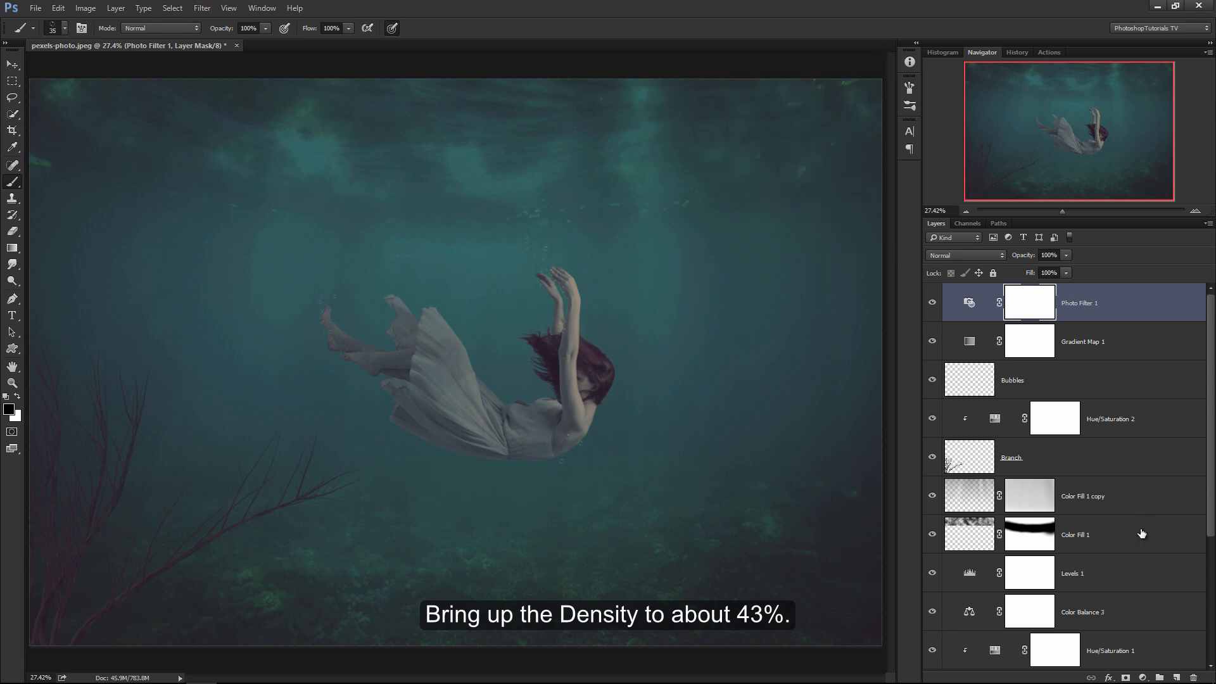
- Add a Levels adjustment layer with the midtone input at 0.83 and the highlight input at 187
{"action": "left_click", "coordinate": [1143, 678]}
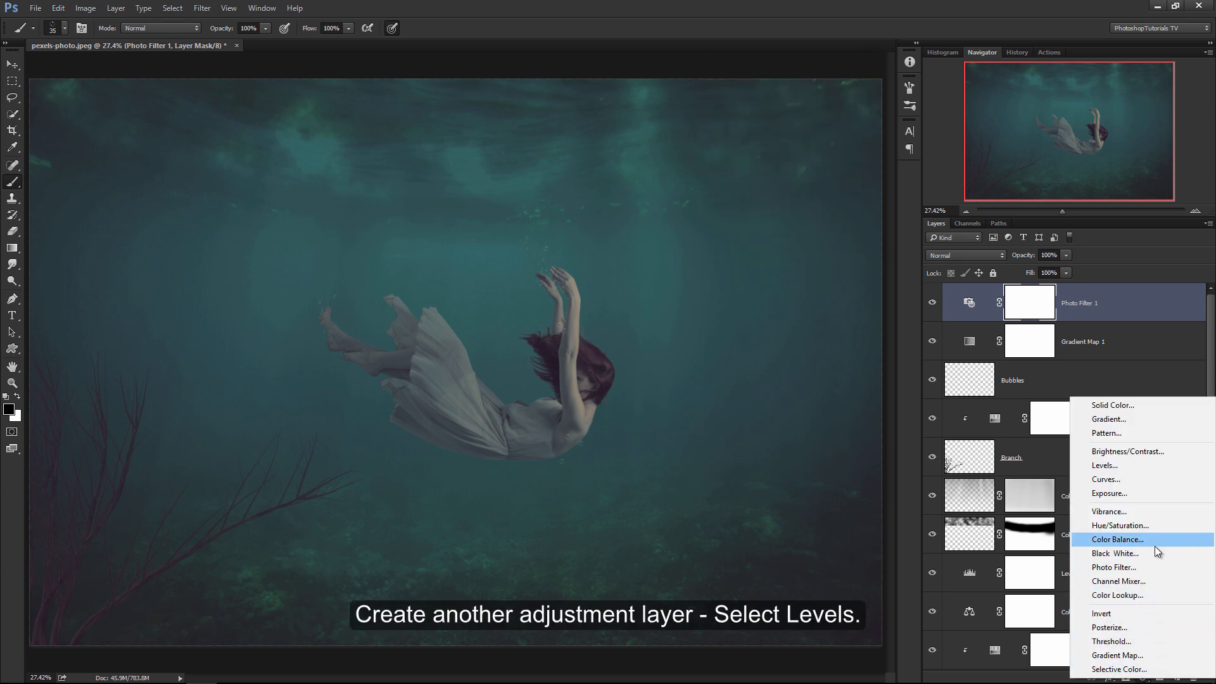
{"action": "left_click", "coordinate": [1154, 466]}
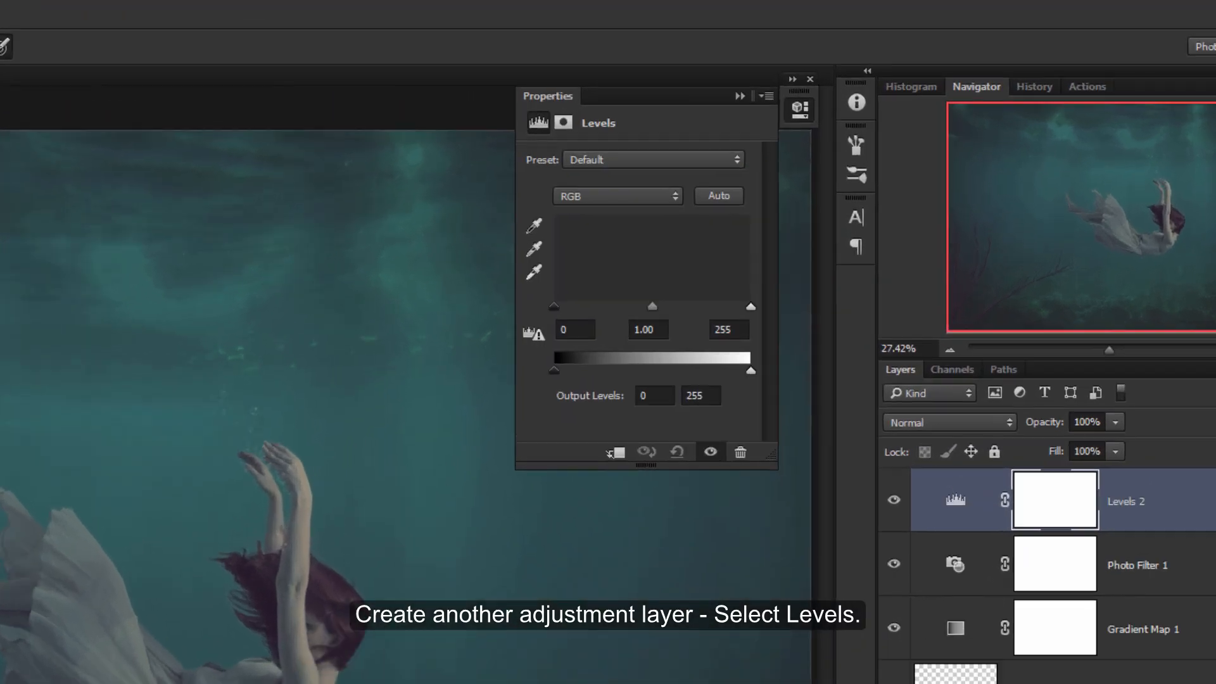
{"action": "left_click_drag", "start_coordinate": [711, 357], "coordinate": [683, 356]}
{"action": "left_click_drag", "start_coordinate": [583, 357], "coordinate": [595, 359]}
{"action": "left_click_drag", "start_coordinate": [683, 357], "coordinate": [650, 357]}
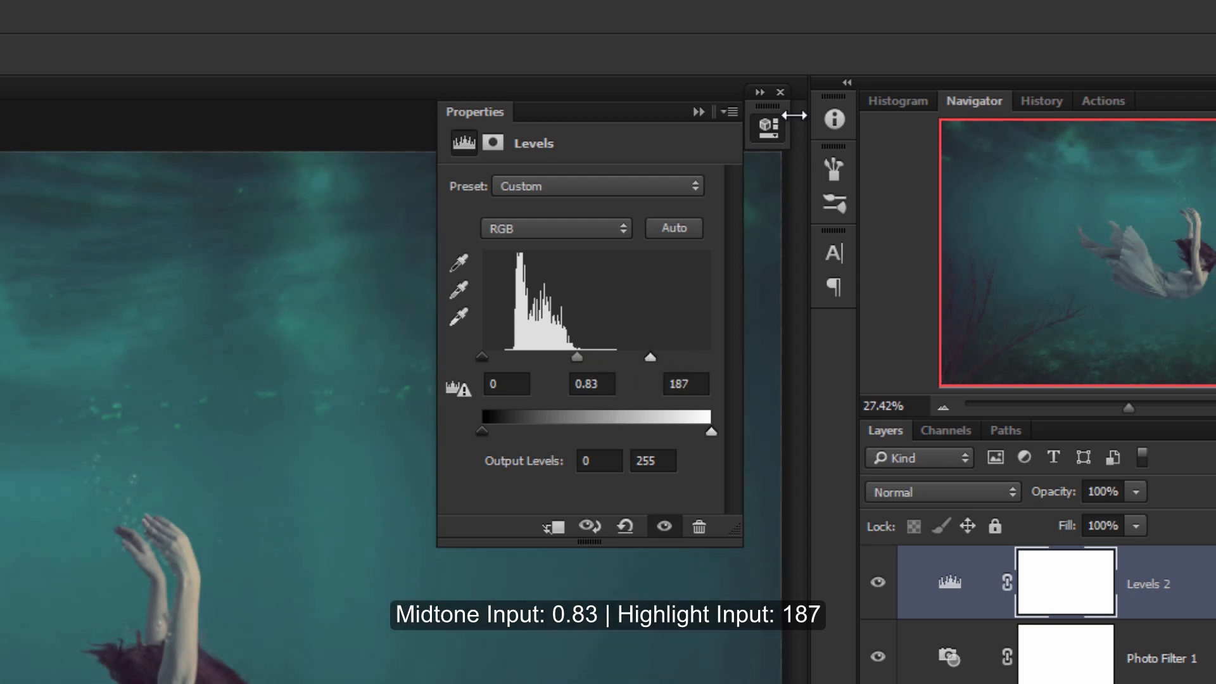
{"action": "left_click", "coordinate": [781, 92]}
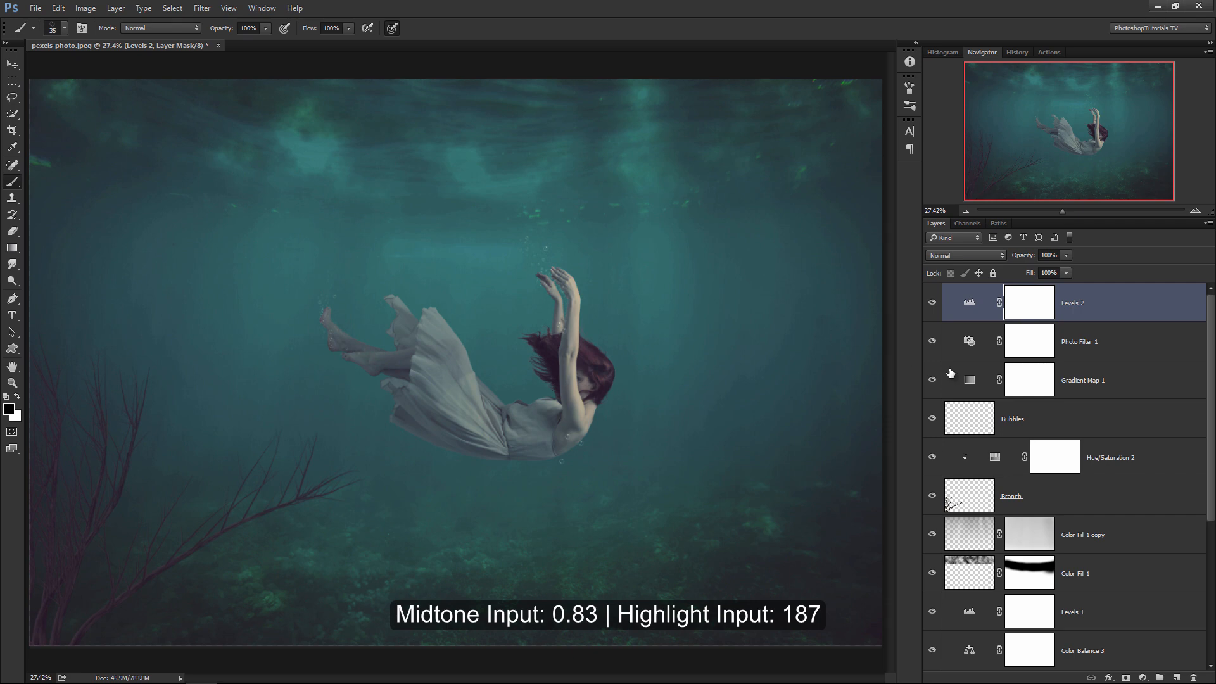
- Create a new empty layer at the top of the stack and set its blending mode to Soft Light
{"action": "left_click", "coordinate": [1176, 678]}
{"action": "key", "text": "x"}
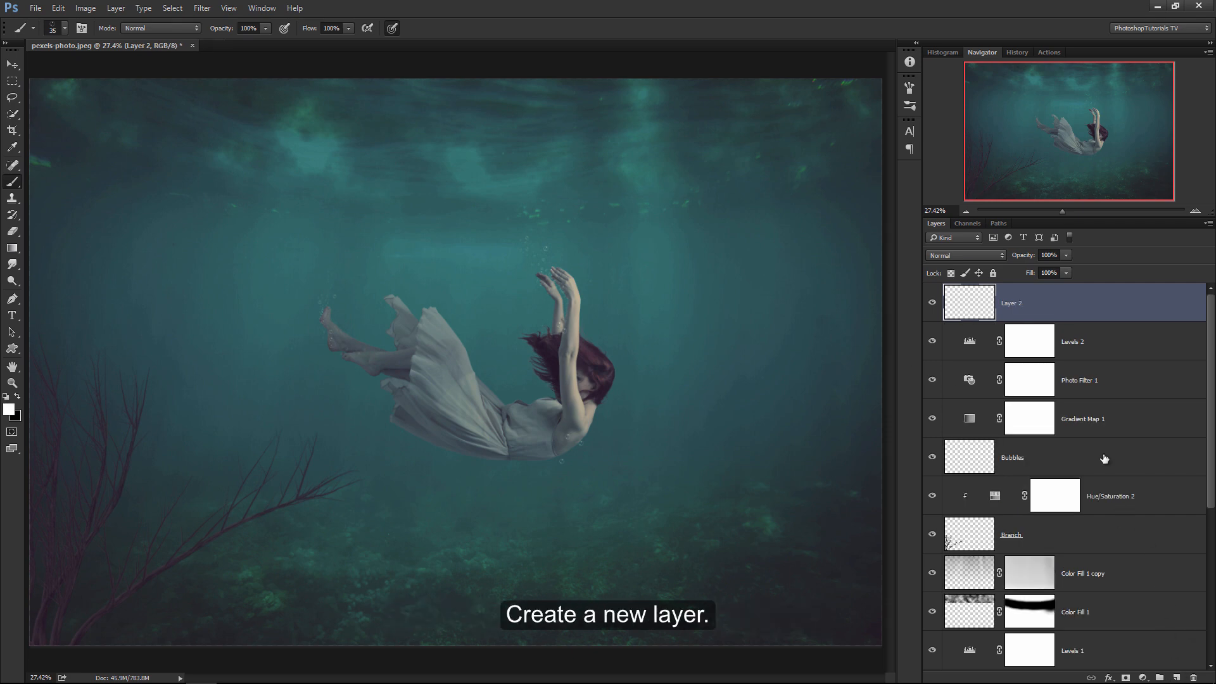
{"action": "left_click", "coordinate": [978, 256]}
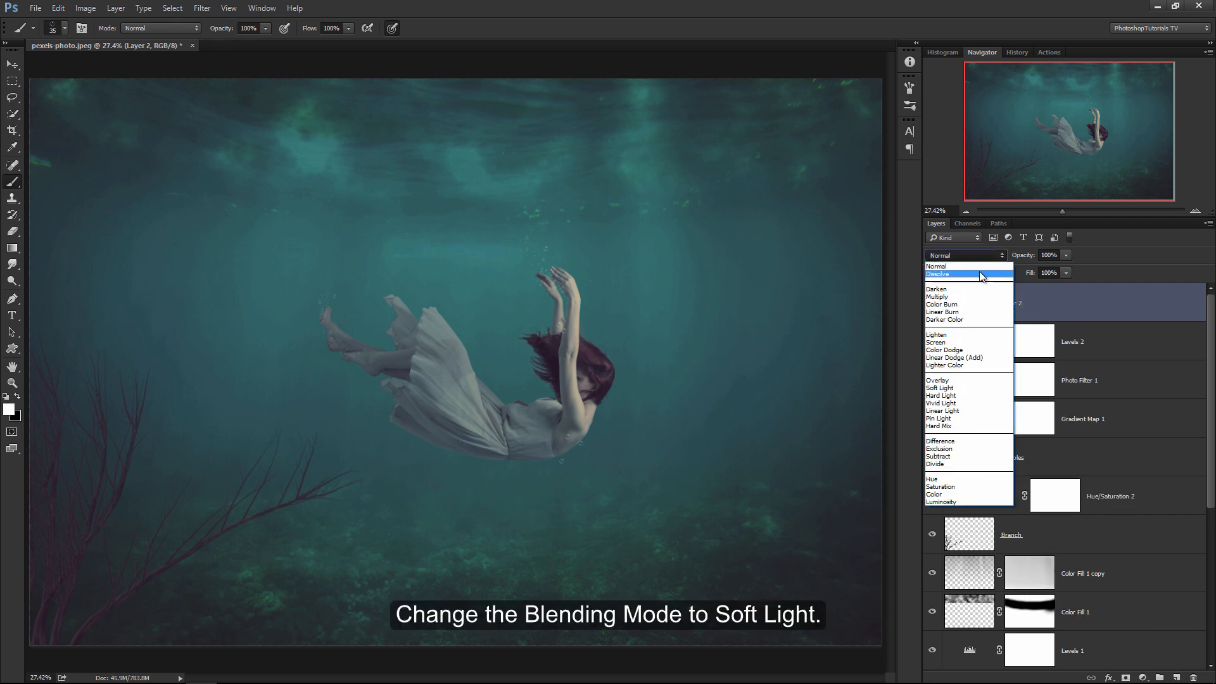
{"action": "left_click", "coordinate": [980, 386]}
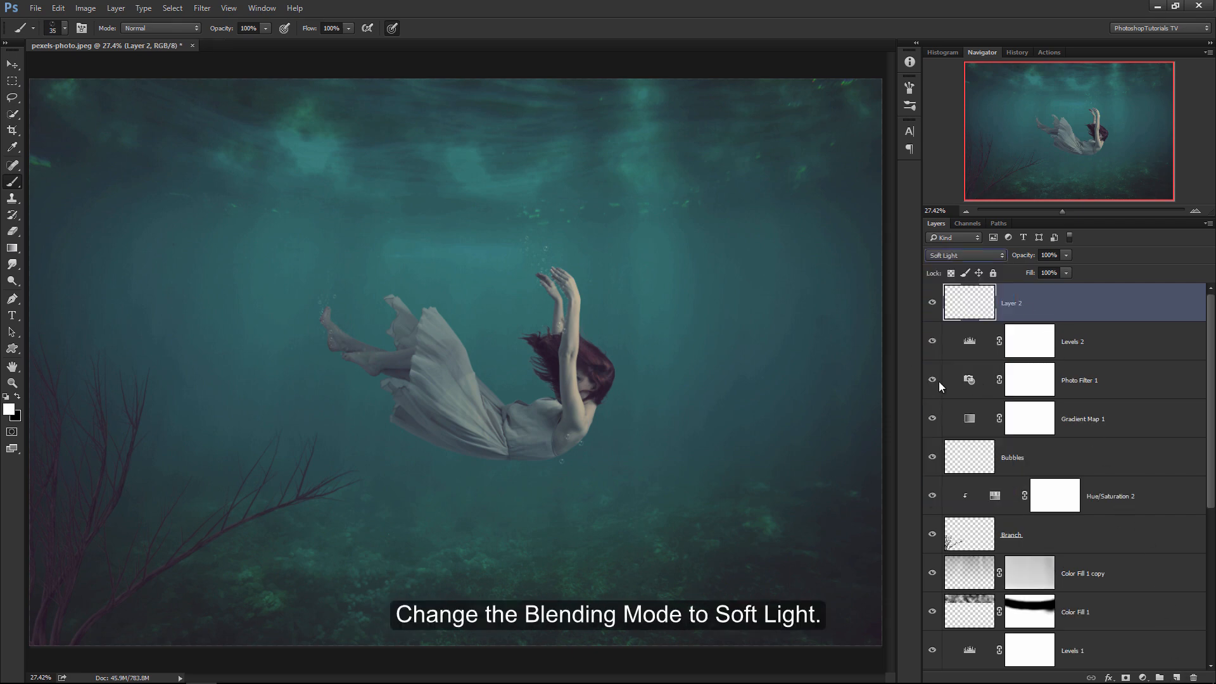
- Paint black shadows along the seabed and lower-right corner of the image with a large soft round brush of about 1500 px
{"action": "left_click", "coordinate": [7, 395]}
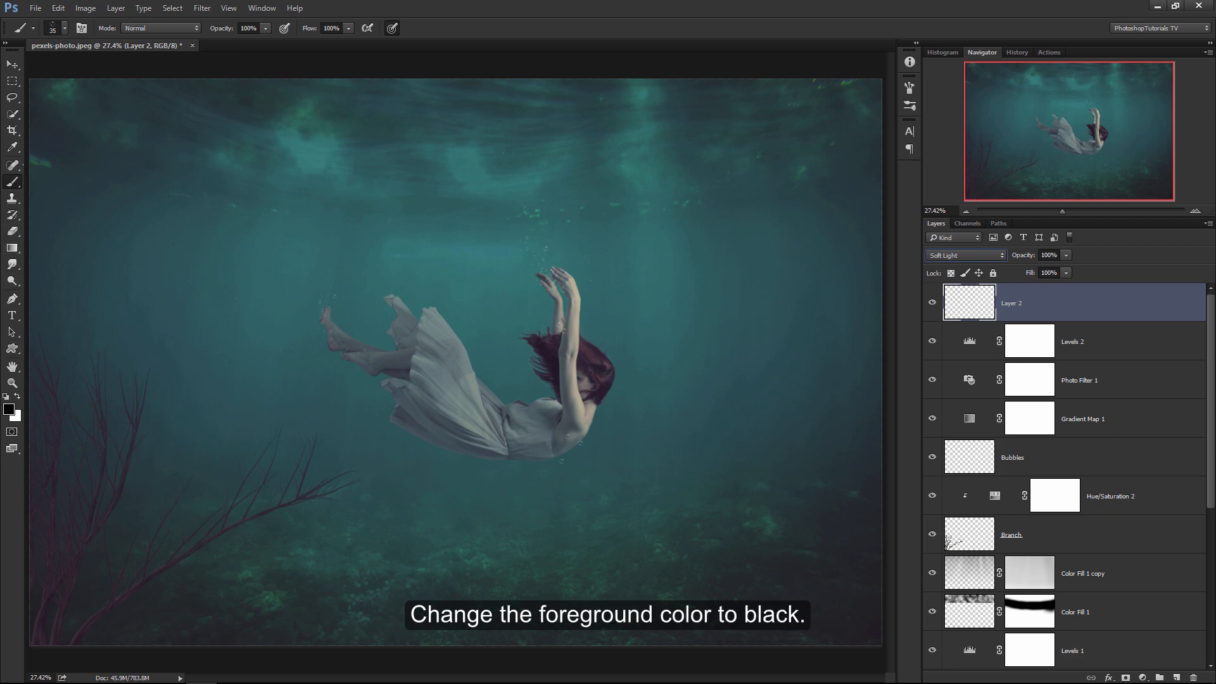
{"action": "left_click", "coordinate": [66, 29]}
{"action": "double_click", "coordinate": [276, 283]}
{"action": "key", "text": "bracketright"}
{"action": "key", "text": "bracketright"}
{"action": "key", "text": "bracketright"}
{"action": "key", "text": "bracketright"}
{"action": "key", "text": "bracketright"}
{"action": "key", "text": "bracketright"}
{"action": "key", "text": "bracketright"}
{"action": "key", "text": "bracketright"}
{"action": "key", "text": "bracketleft"}
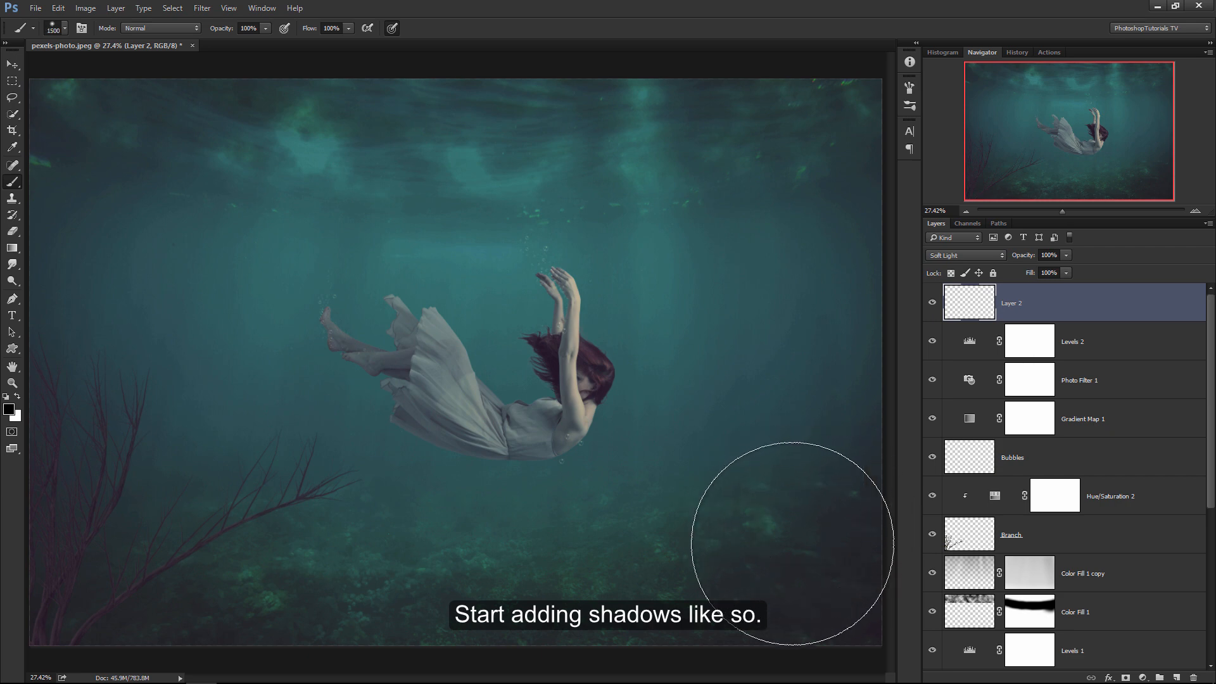
{"action": "mouse_move", "coordinate": [796, 516]}
{"action": "left_mouse_down"}
{"action": "mouse_move", "coordinate": [817, 627]}
{"action": "mouse_move", "coordinate": [543, 658]}
{"action": "mouse_move", "coordinate": [163, 657]}
{"action": "mouse_move", "coordinate": [30, 610]}
{"action": "mouse_move", "coordinate": [570, 656]}
{"action": "left_mouse_up"}
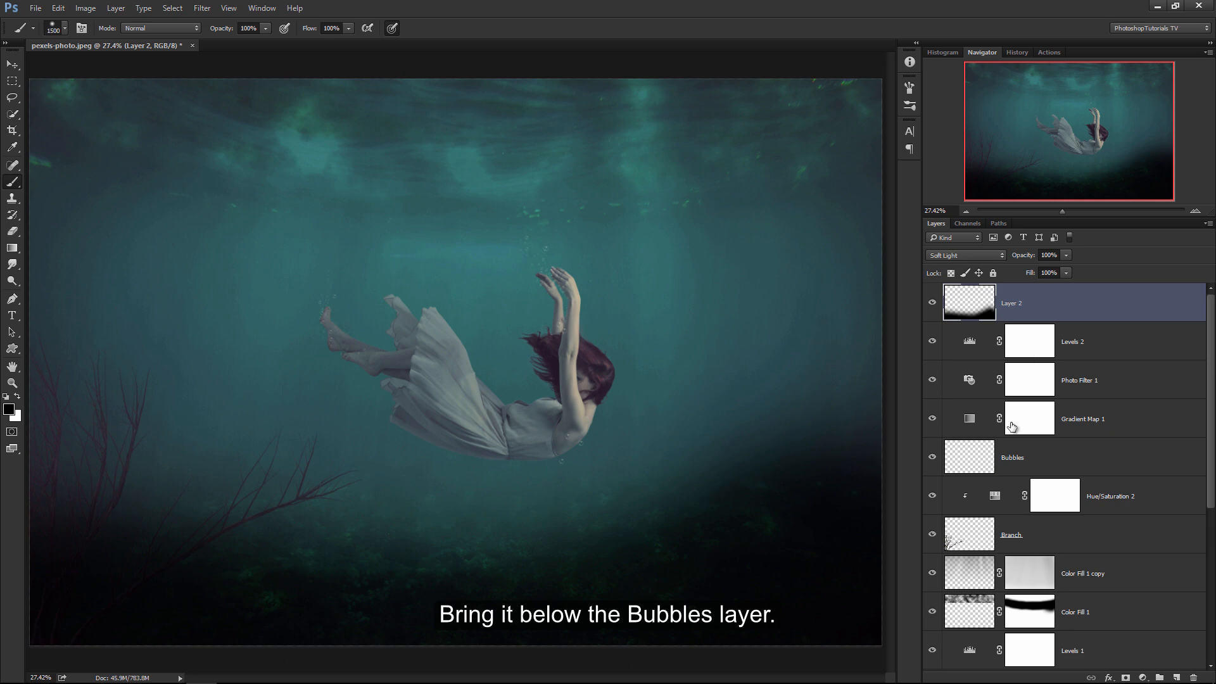
- Place the painted shadow layer, named Shadows, between the Gradient Map and Bubbles layers and set its opacity to 34%
{"action": "left_click_drag", "start_coordinate": [1071, 294], "coordinate": [1095, 539]}
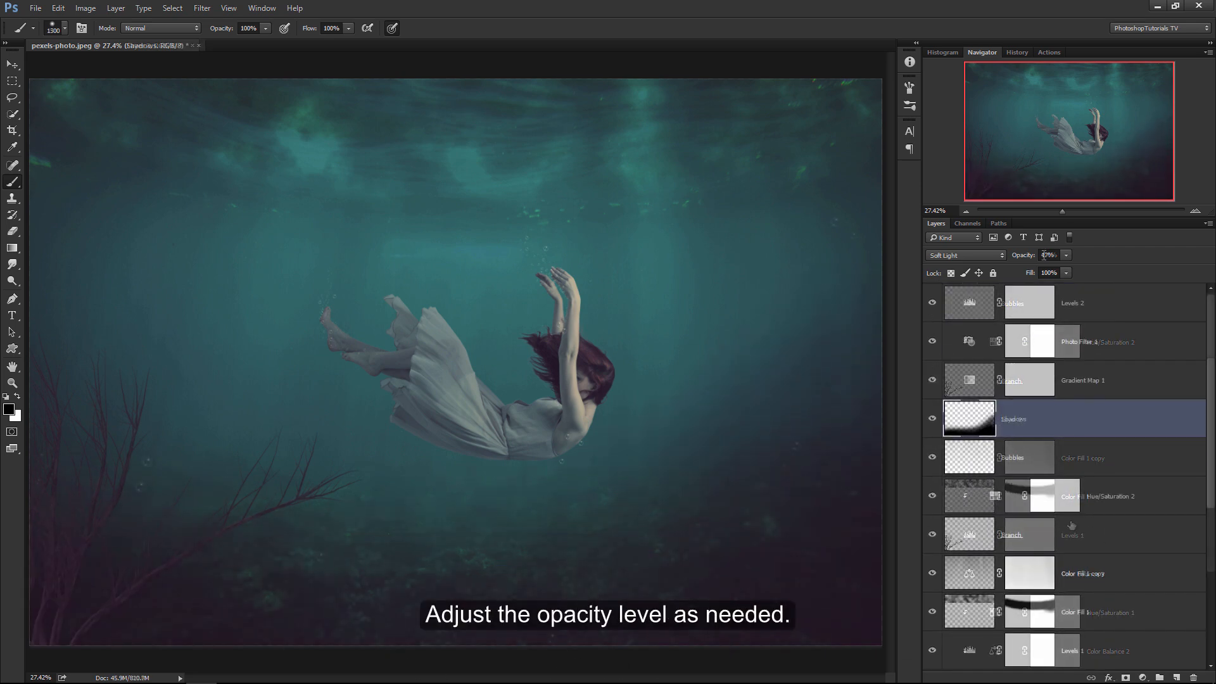
{"action": "left_click", "coordinate": [1044, 255]}
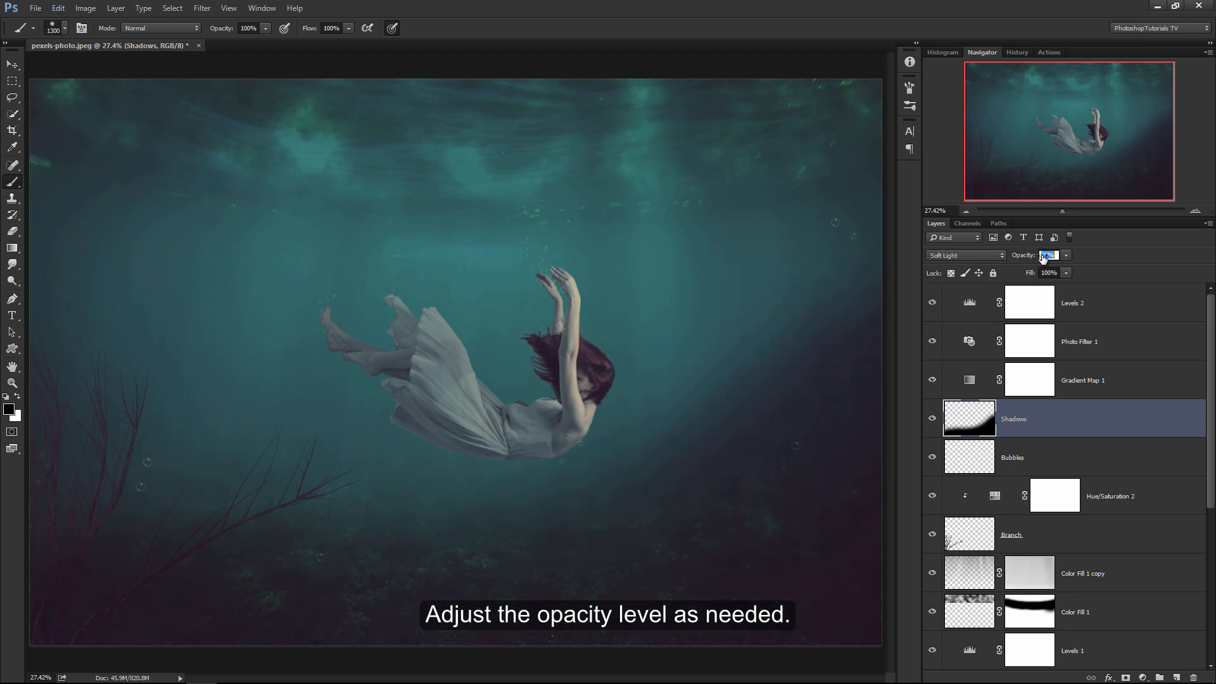
{"action": "type", "text": "34"}
{"action": "key", "text": "Return"}
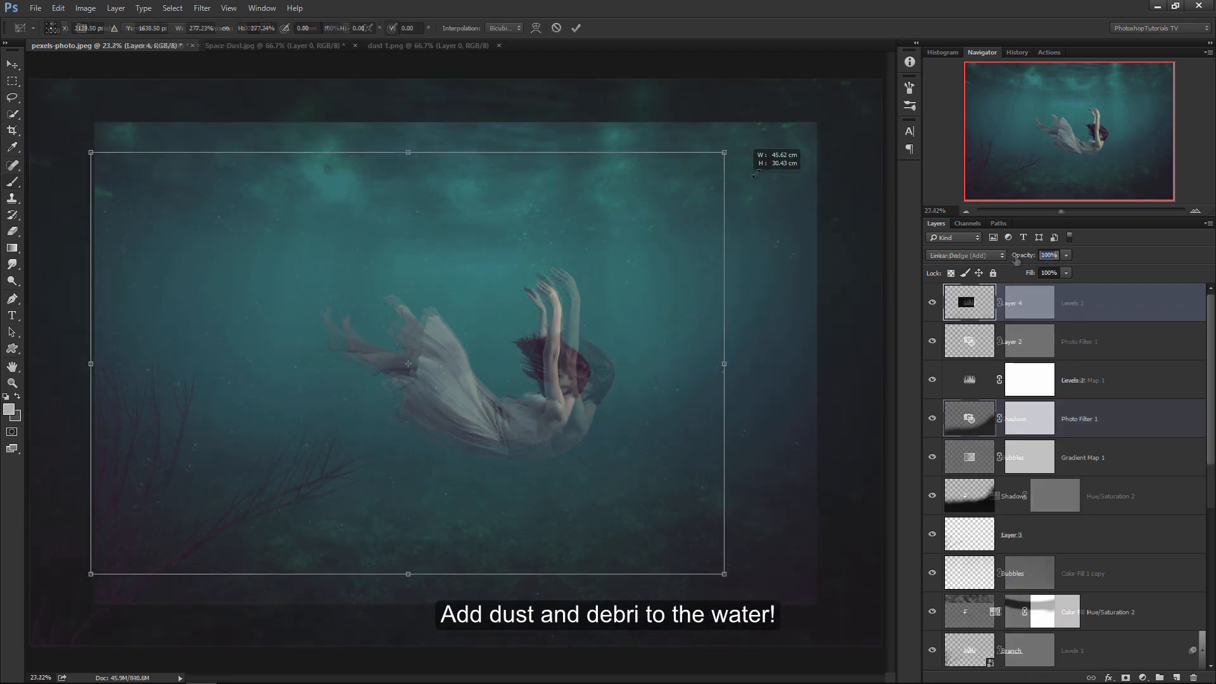
- Enlarge the Linear Dodge (Add) dust layer to about 338% to cover the canvas, and shift the second dust layer toward the image's lower right
{"action": "left_click_drag", "start_coordinate": [806, 155], "coordinate": [792, 112]}
{"action": "left_click_drag", "start_coordinate": [708, 250], "coordinate": [739, 249]}
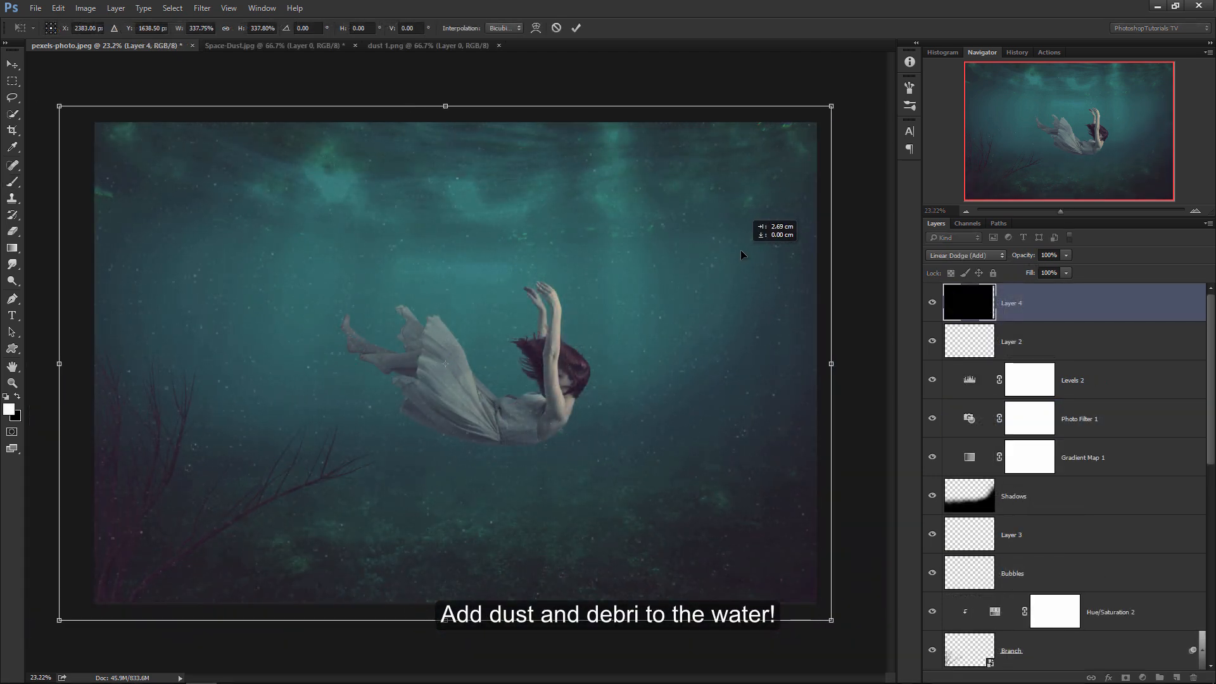
{"action": "key", "text": "Return"}
{"action": "left_click", "coordinate": [1019, 256]}
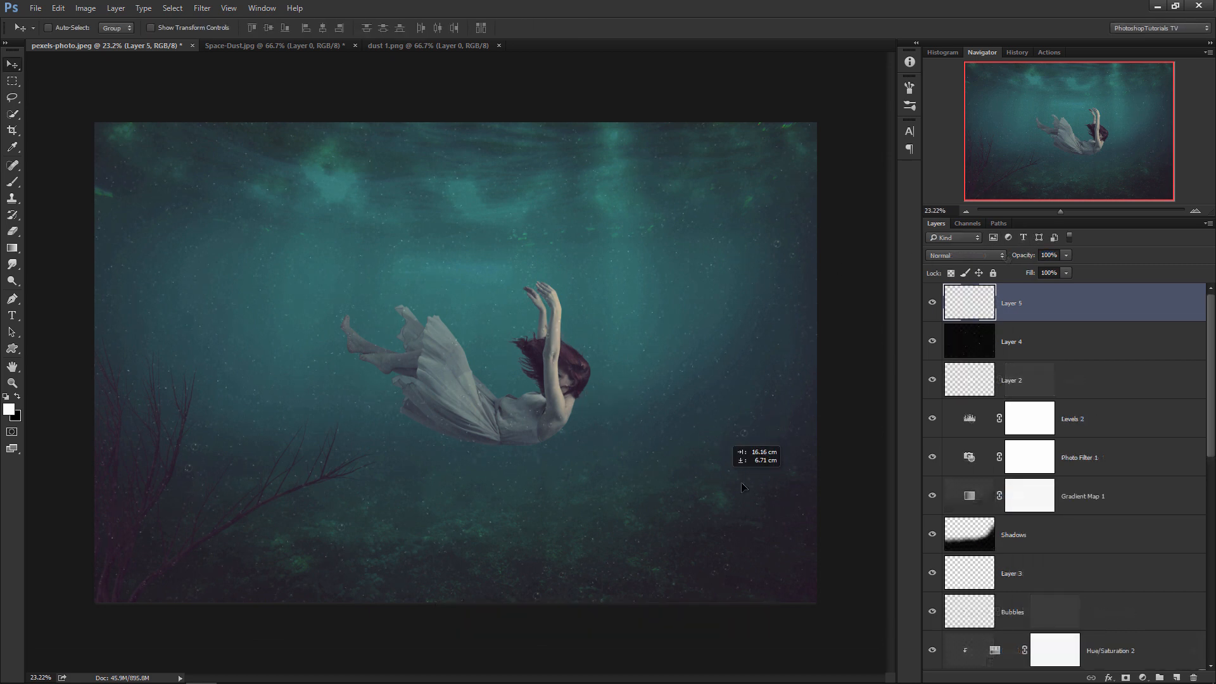
{"action": "left_click_drag", "start_coordinate": [724, 481], "coordinate": [758, 524]}
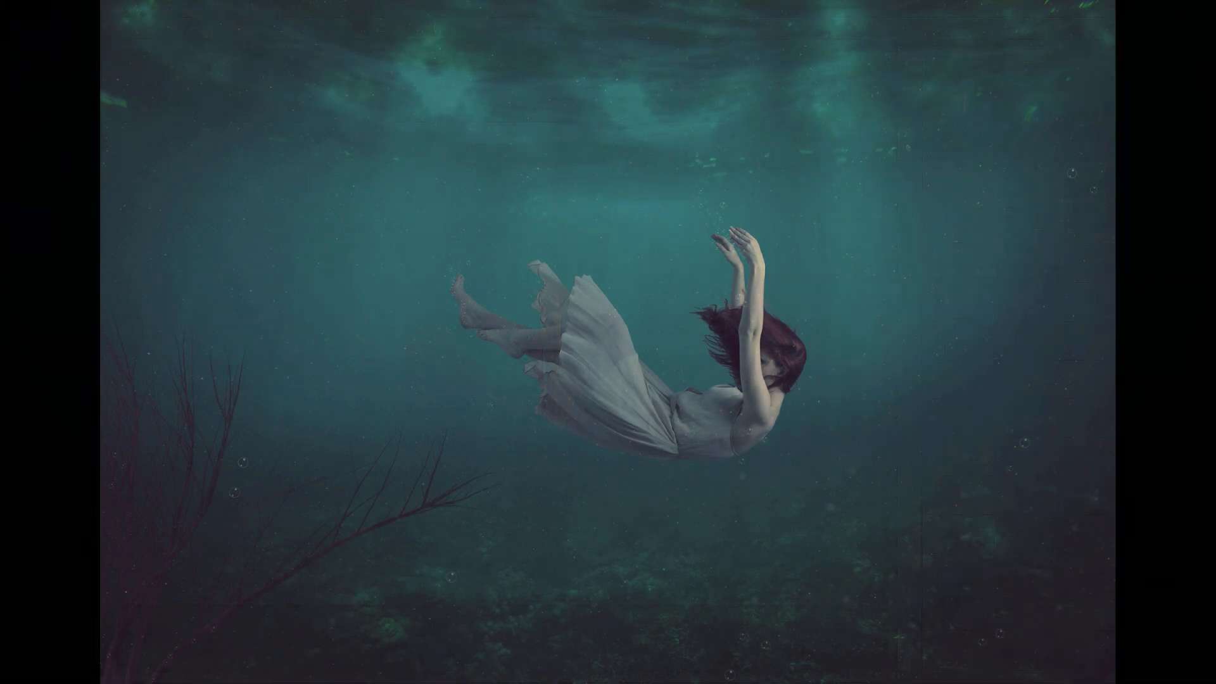